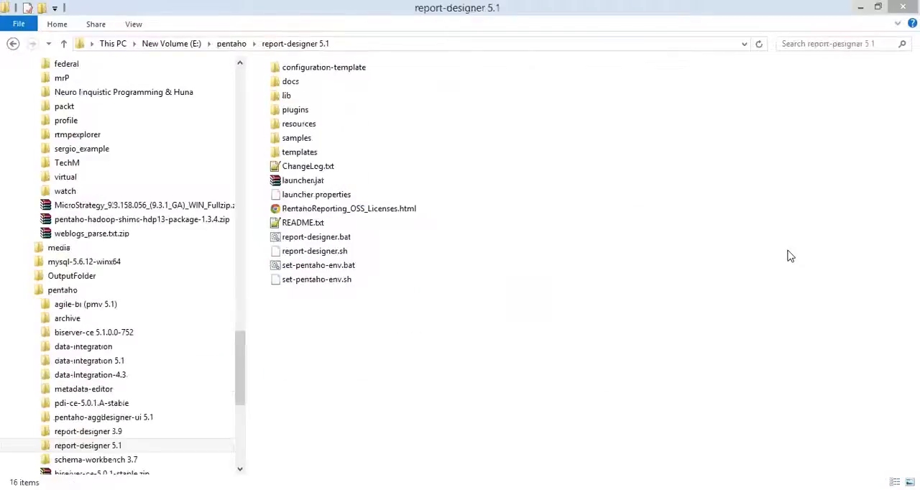
- Launch Report Designer by running report-designer.bat from the report-designer 5.1 folder, and reposition its Welcome window
click(316, 237)
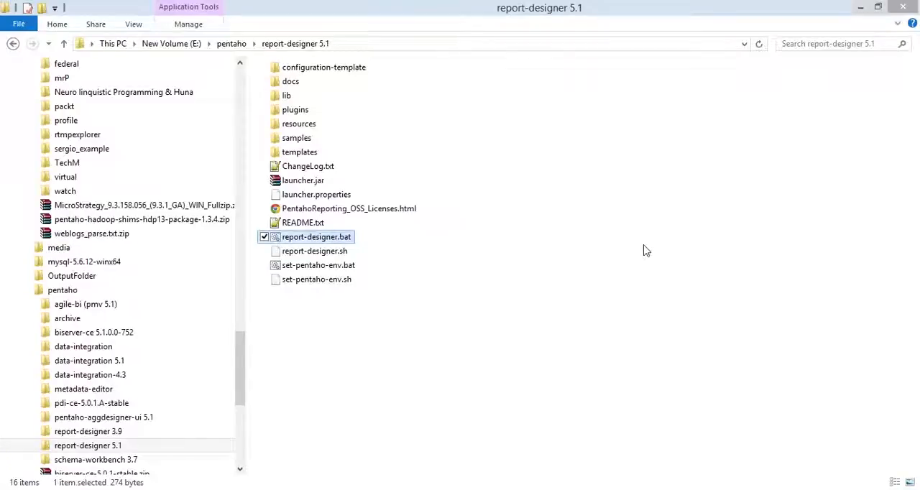
key(Return)
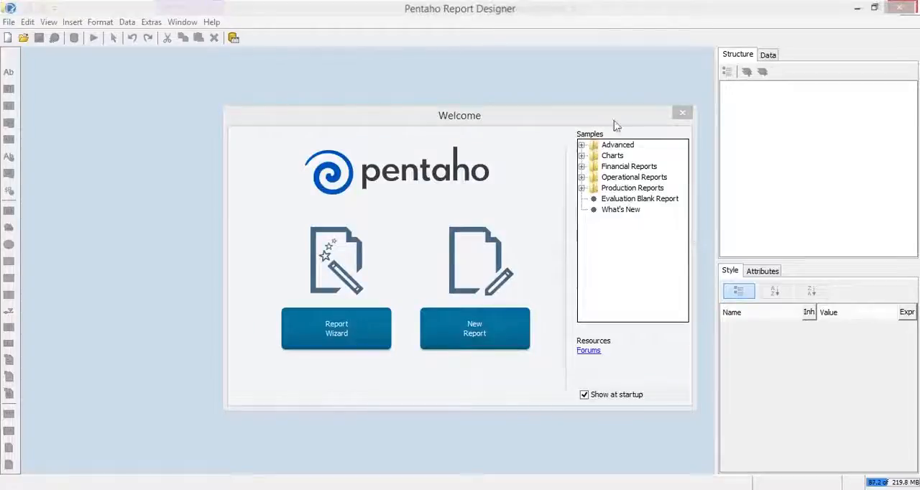
click(576, 54)
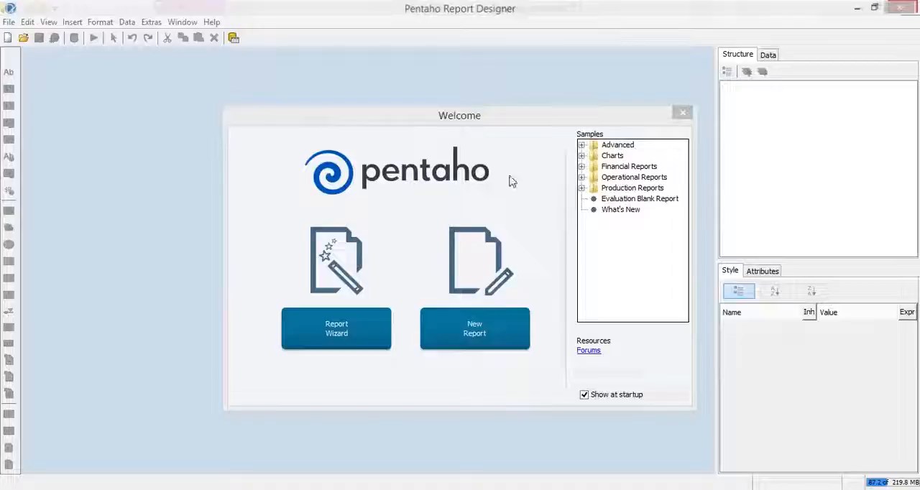
drag(534, 117, 525, 113)
mouse_move(491, 88)
mouse_down()
mouse_move(468, 79)
mouse_move(446, 85)
mouse_move(484, 88)
mouse_up()
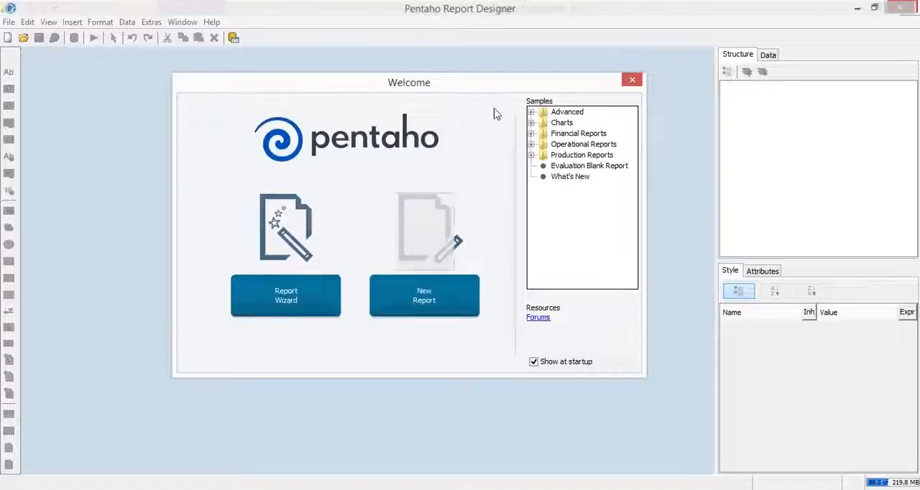
- Look through the sample report categories in the Welcome window, including the individual samples in the Advanced folder
click(571, 114)
click(564, 124)
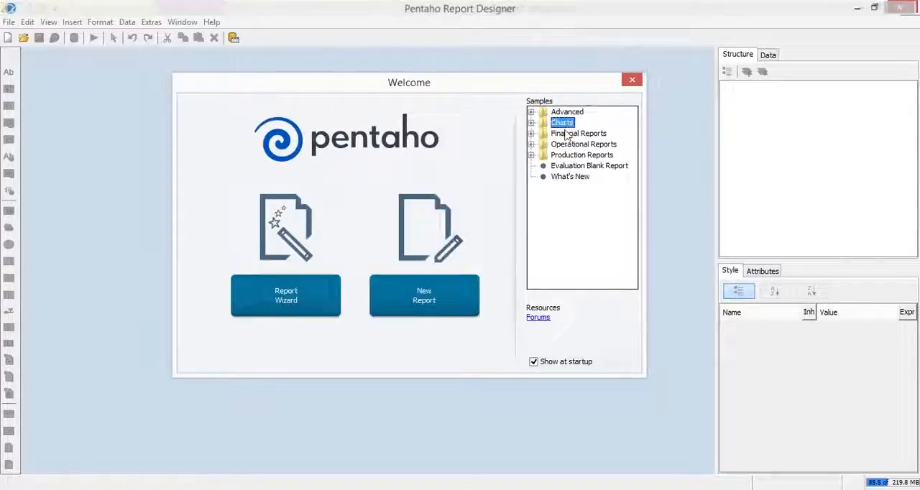
click(563, 135)
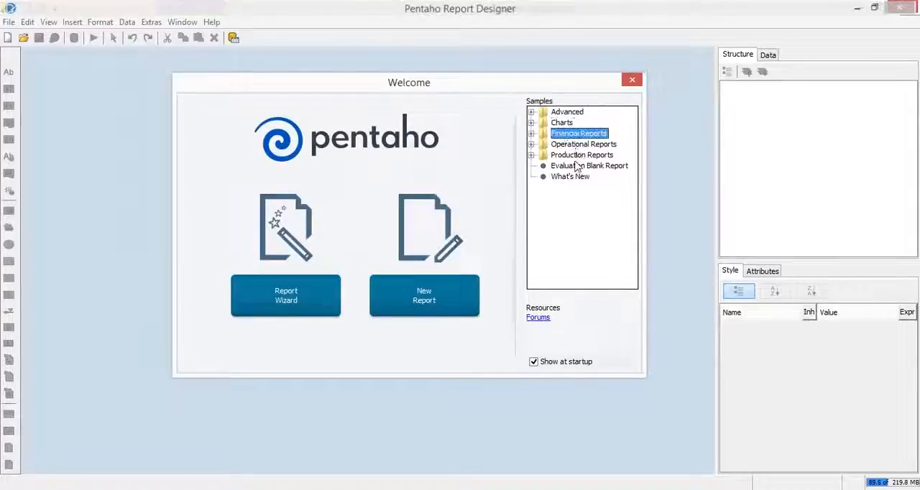
click(530, 113)
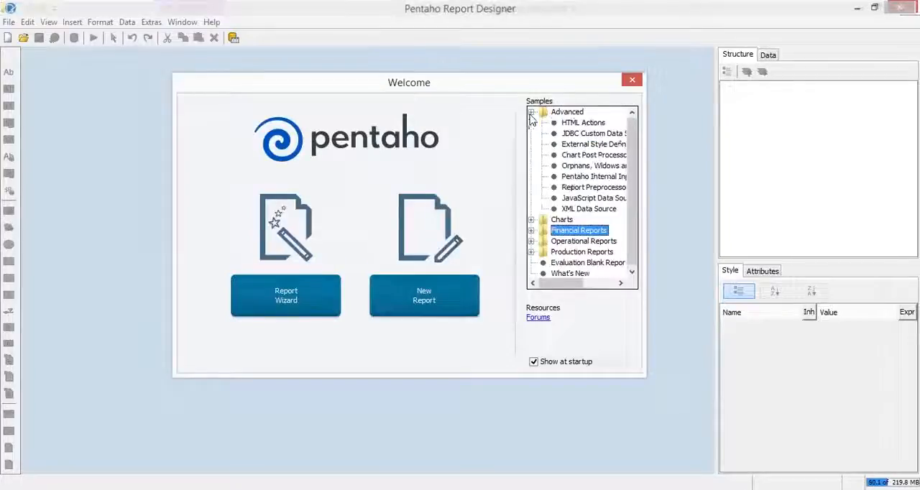
click(578, 125)
click(578, 136)
click(577, 147)
click(575, 158)
click(574, 178)
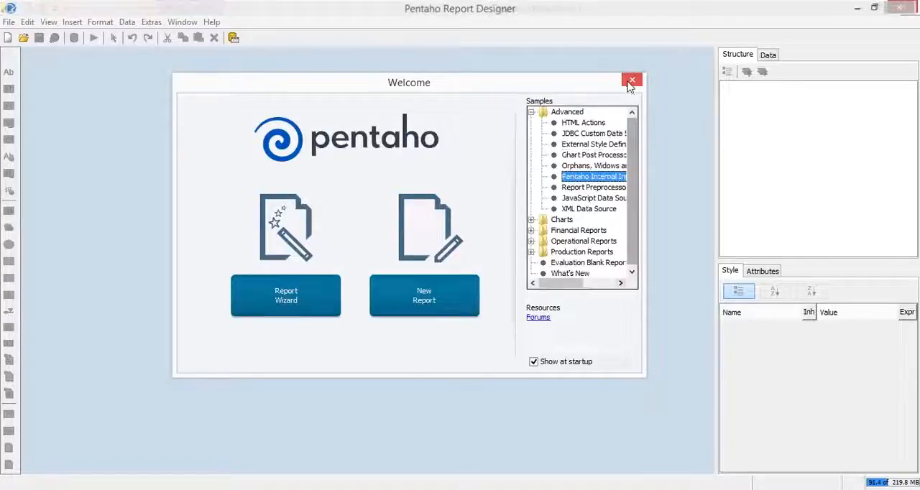
- Dismiss the Welcome window and create a new blank report
click(9, 23)
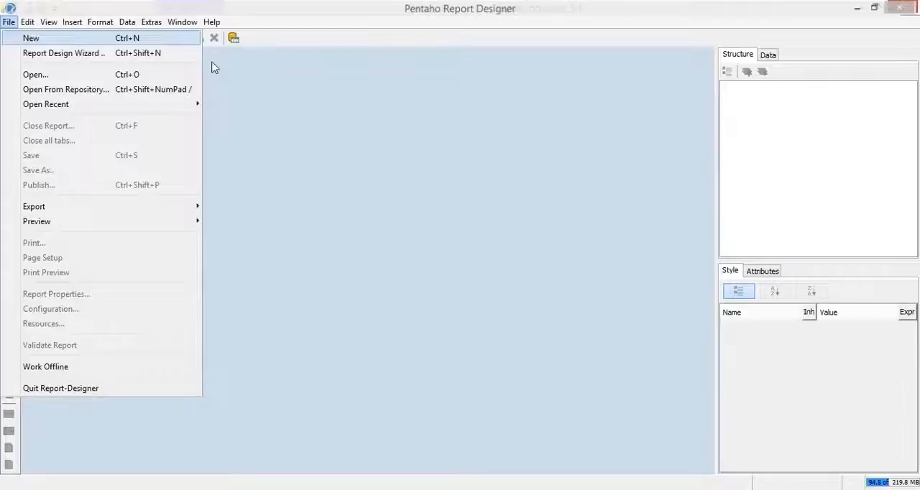
click(43, 38)
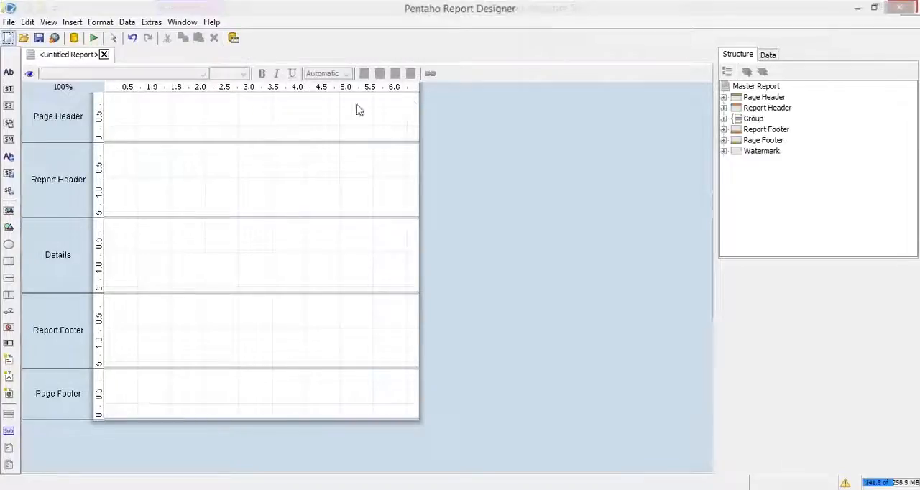
- Set the report's standard page size to LETTER_EXTRA in the page setup and dismiss the request to adjust the report elements
click(9, 22)
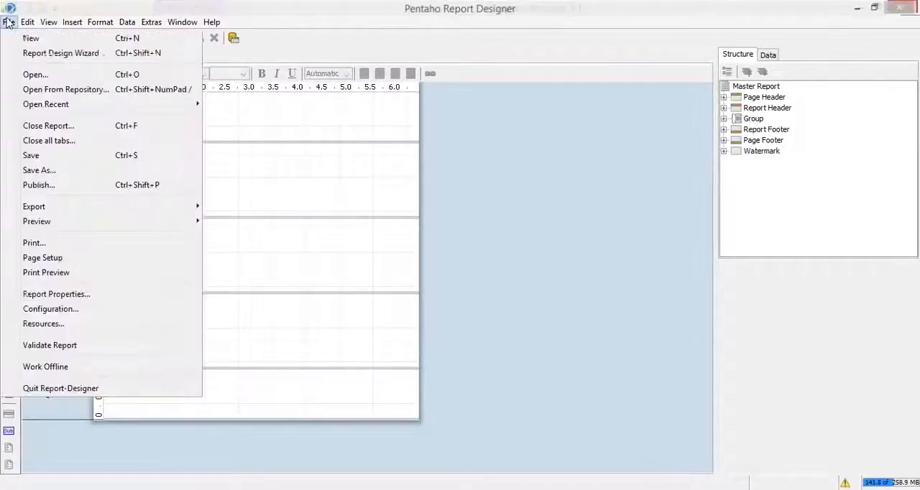
click(57, 265)
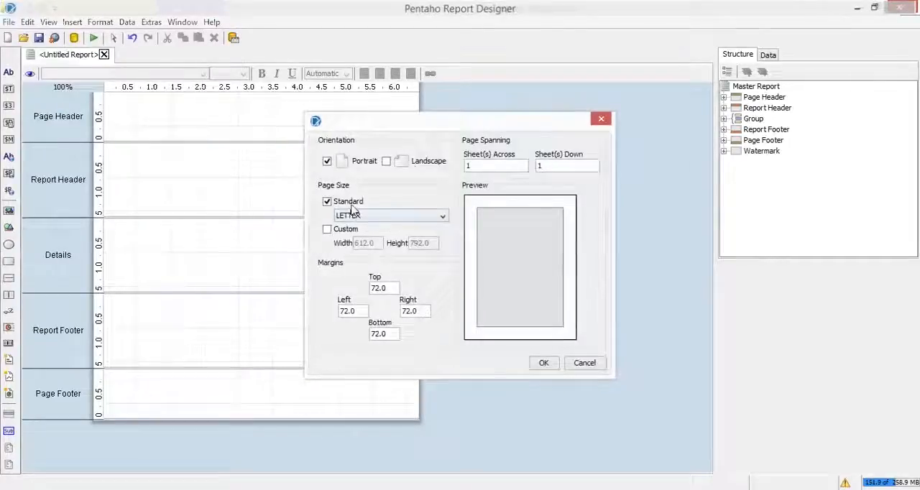
click(392, 217)
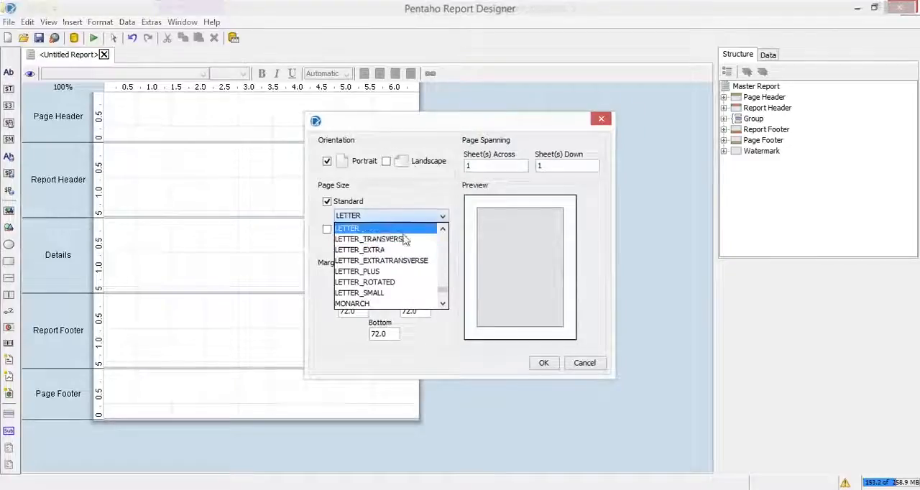
click(419, 239)
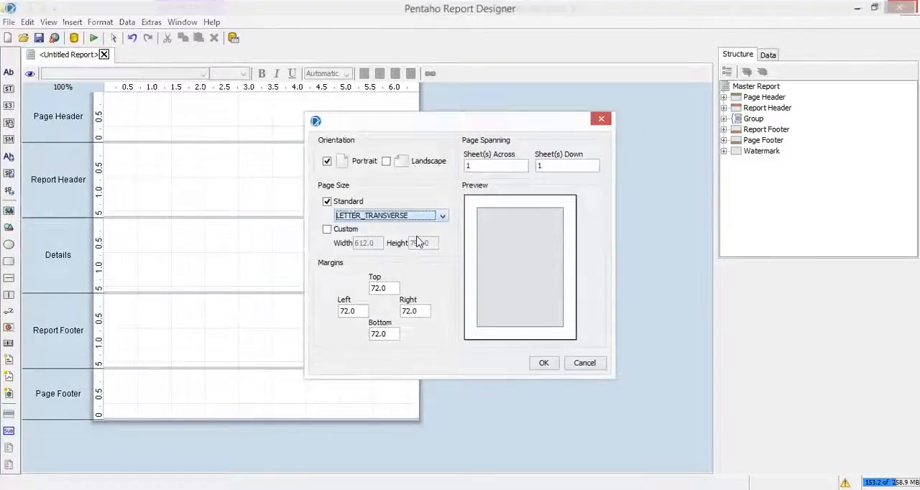
click(401, 218)
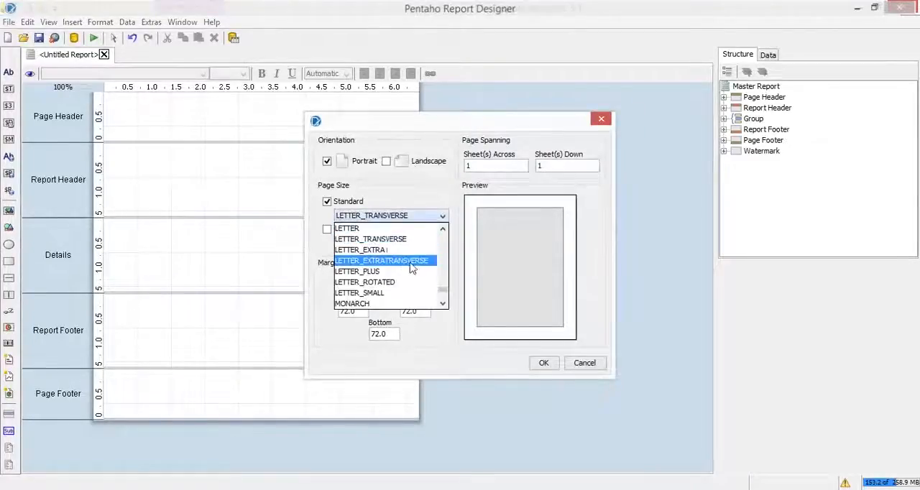
click(400, 251)
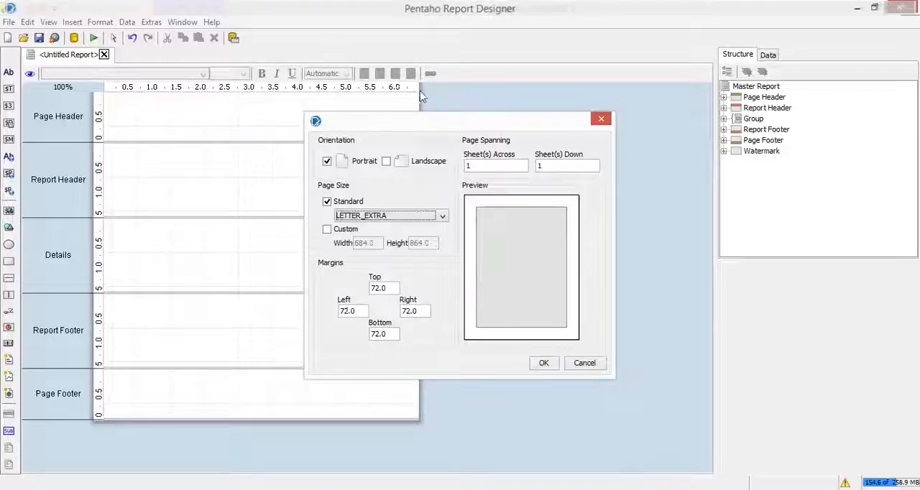
click(543, 363)
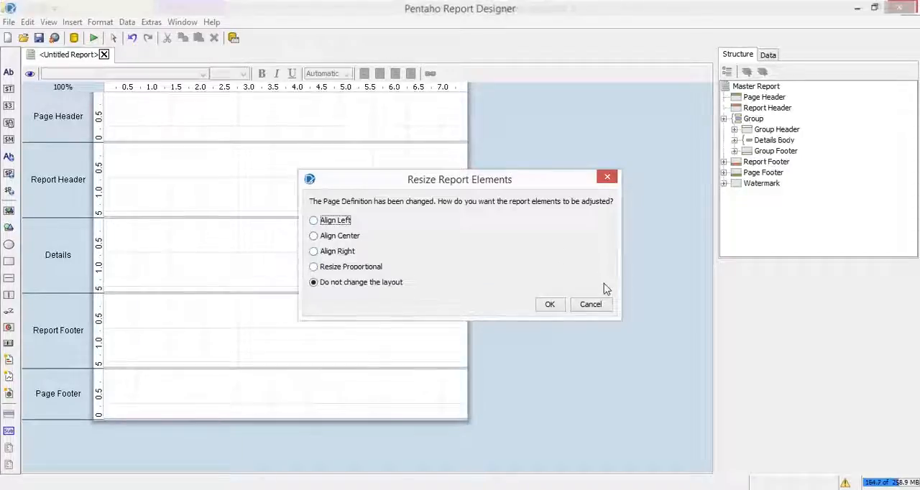
click(600, 307)
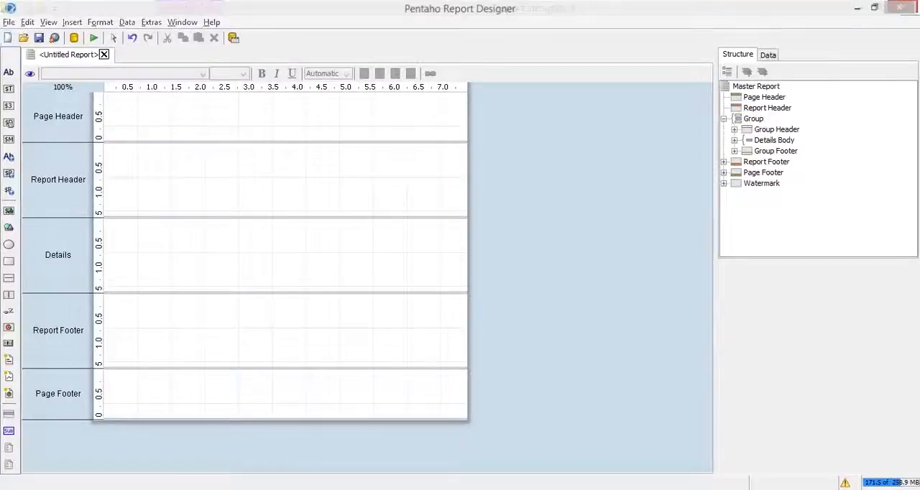
- Switch to the PowerPoint slide show to check the first-example slide, and return to Report Designer
mouse_move(349, 475)
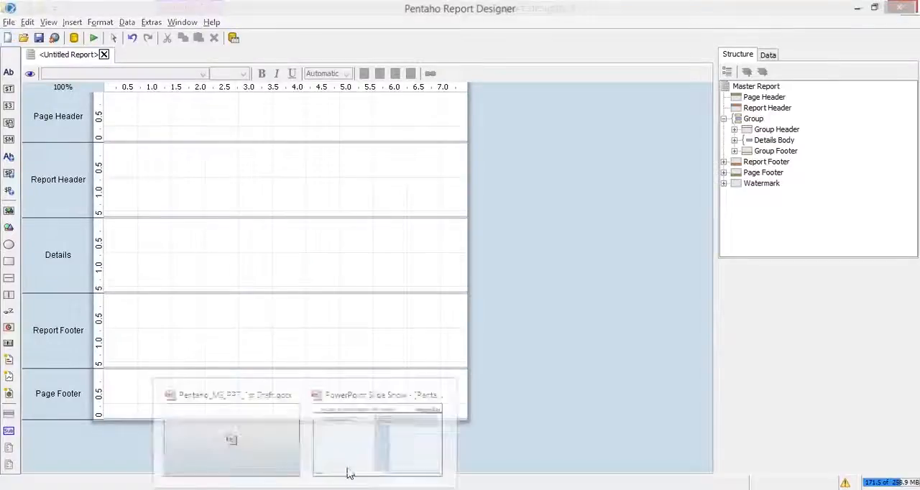
click(363, 418)
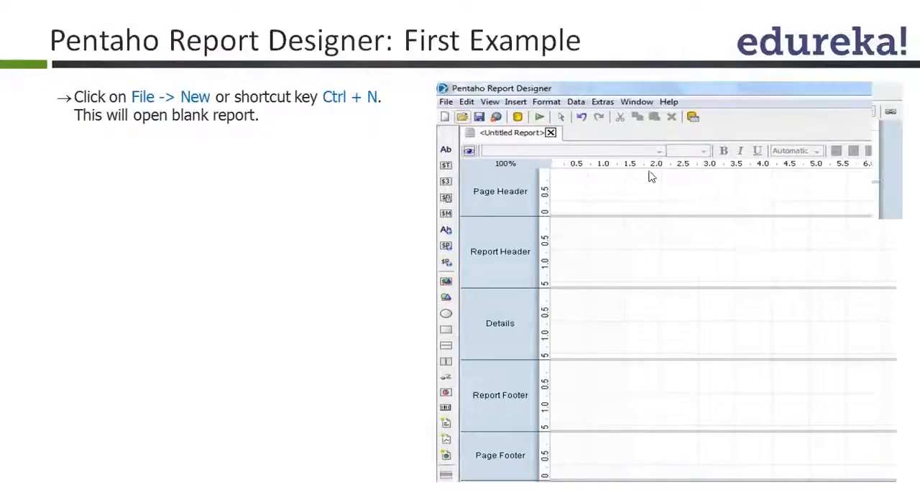
click(650, 177)
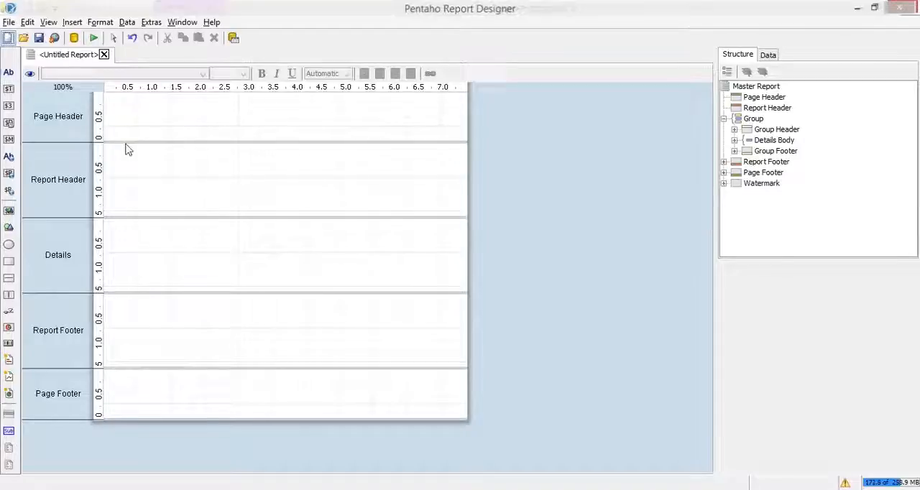
- Add a label to the Page Header band with the text "Pange Header"
drag(9, 72, 258, 118)
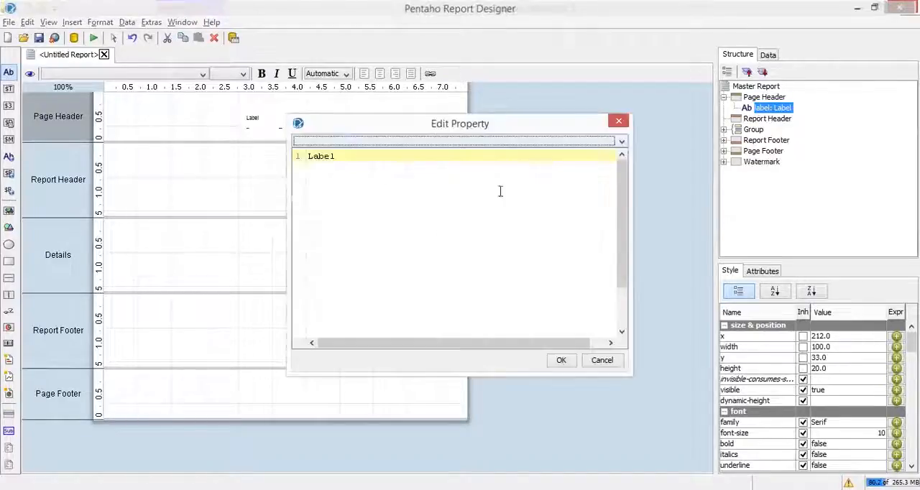
drag(335, 156, 250, 147)
text(Pange )
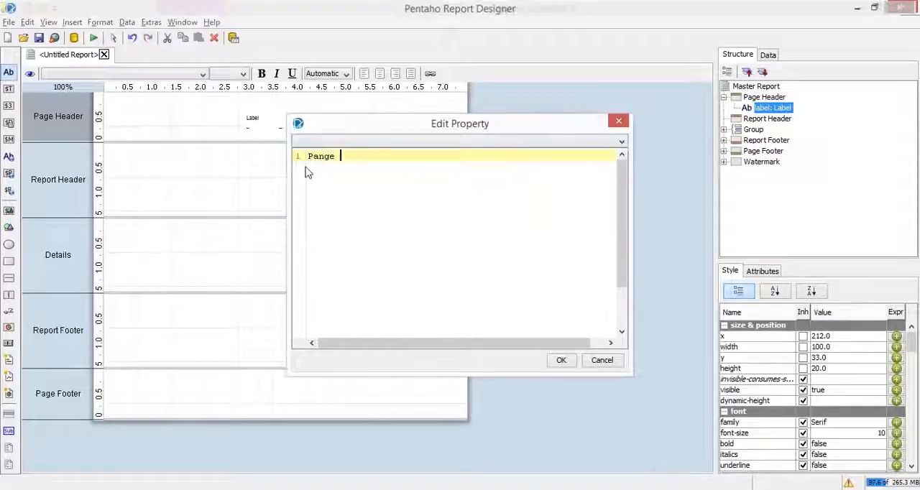
text(Header)
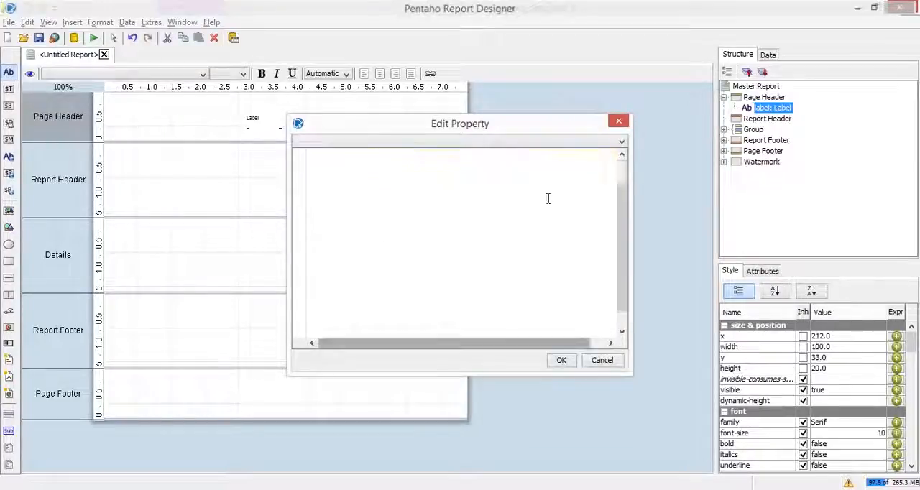
click(561, 360)
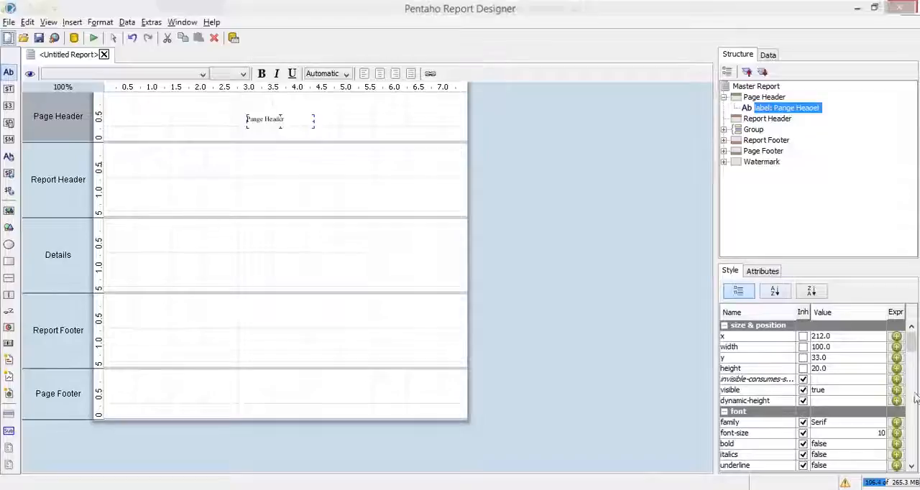
- Set the font size of the Page Header label to 20
click(869, 434)
key(BackSpace)
text(20)
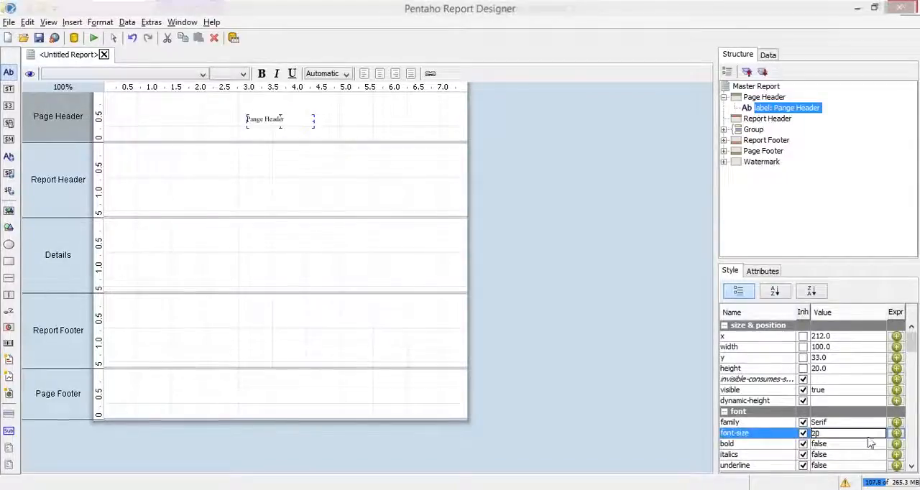
key(Return)
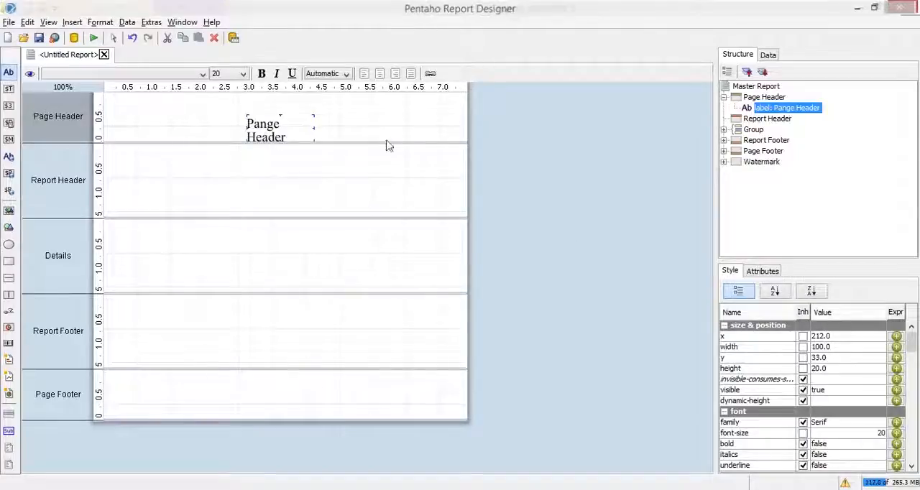
- Widen the Page Header label to about 162 so its text fits on one line, and move it to about x 179, y 21
key(Up)
key(Up)
key(Up)
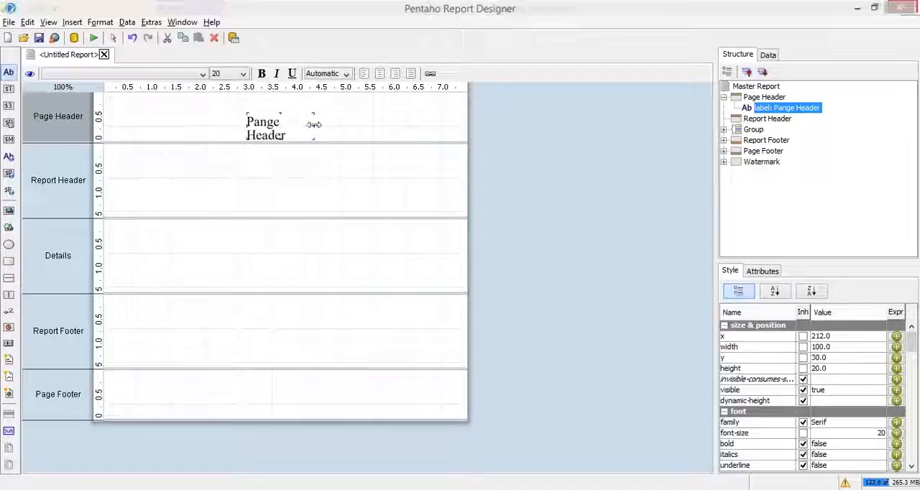
drag(319, 127, 355, 119)
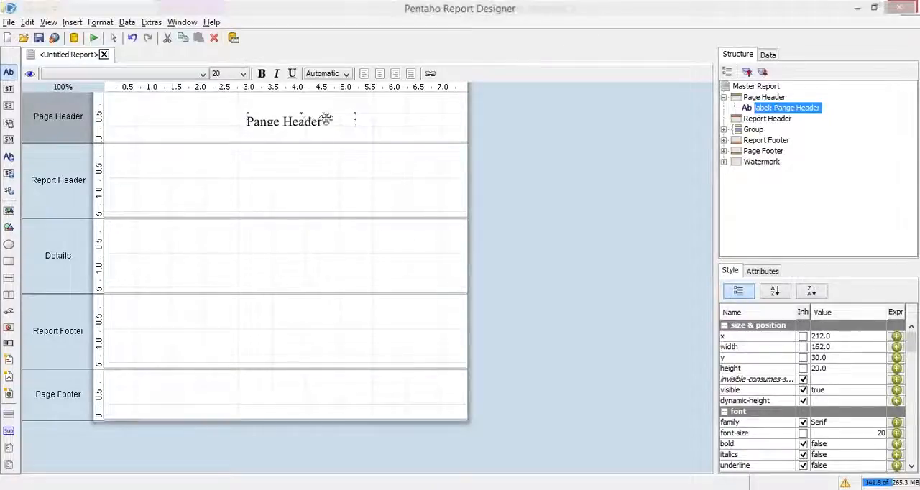
drag(303, 122, 274, 117)
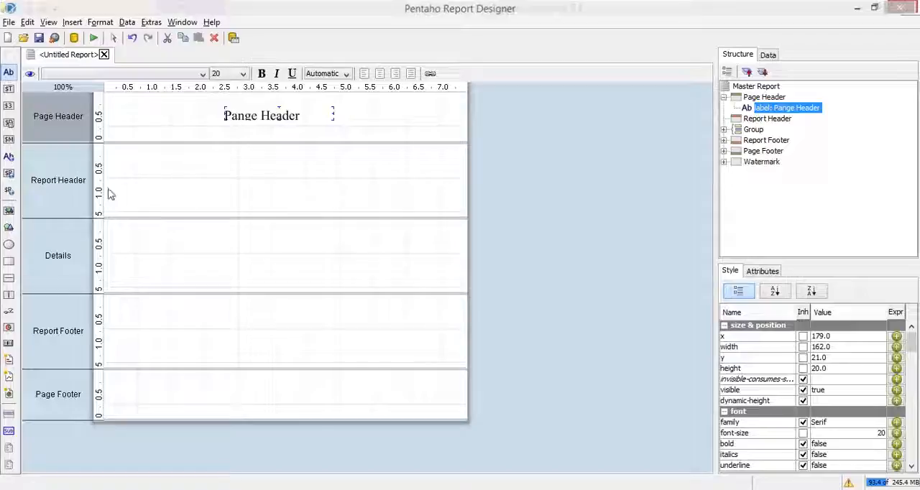
- Add a label at about x 188, y 42 in the Report Header band with the text "Reporting Header"
click(159, 196)
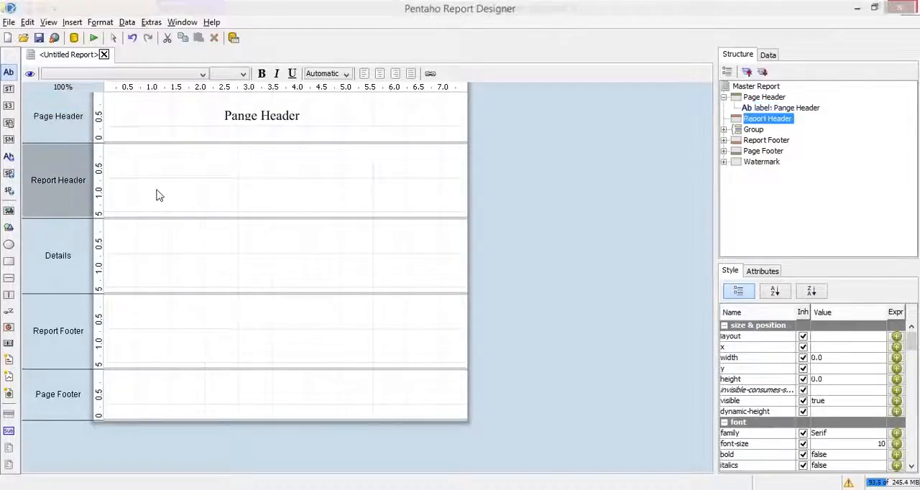
click(9, 72)
drag(9, 72, 237, 177)
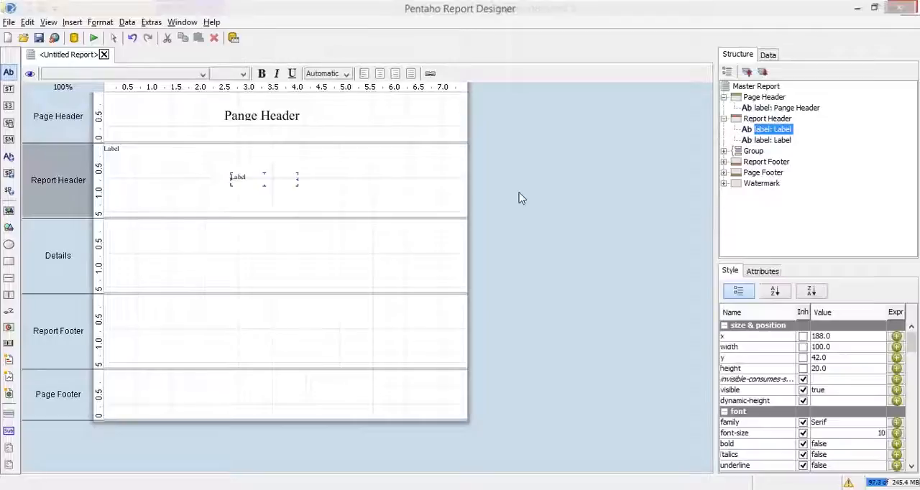
double_click(290, 179)
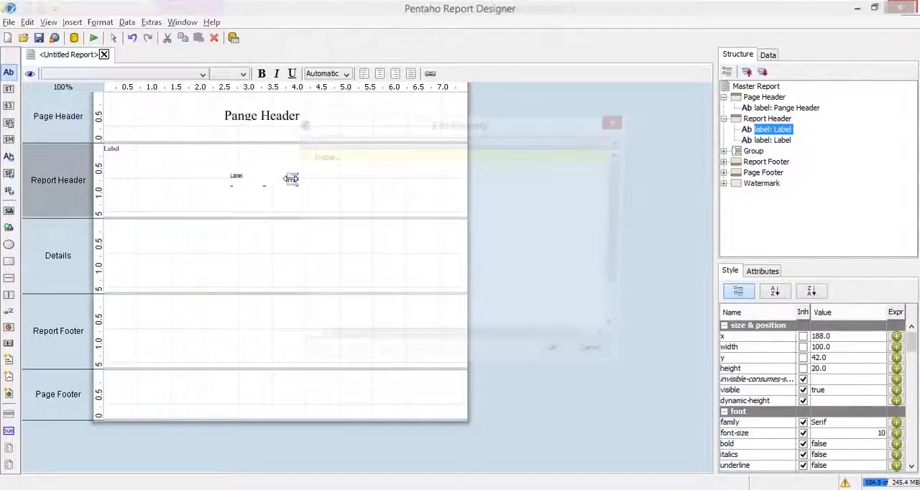
text(Reporting Header)
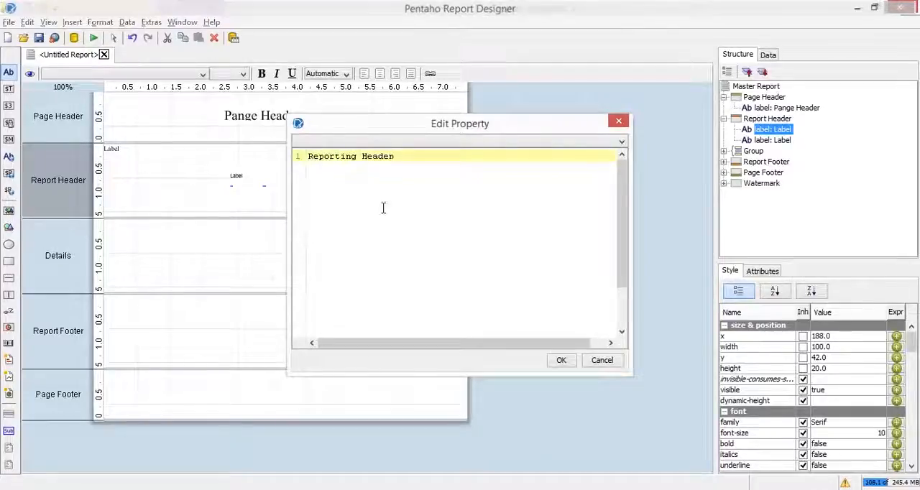
click(562, 361)
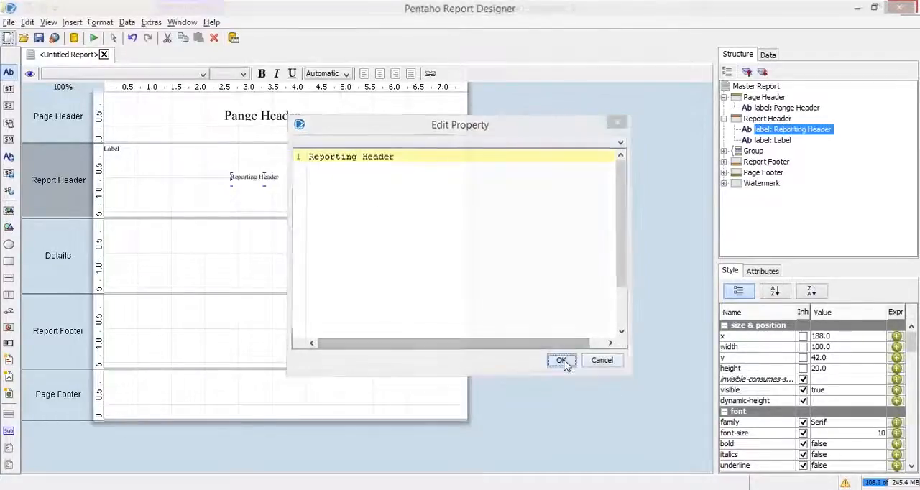
- Copy the formatting of the Page Header label onto the "Reporting Header" label in the Report Header band
click(268, 117)
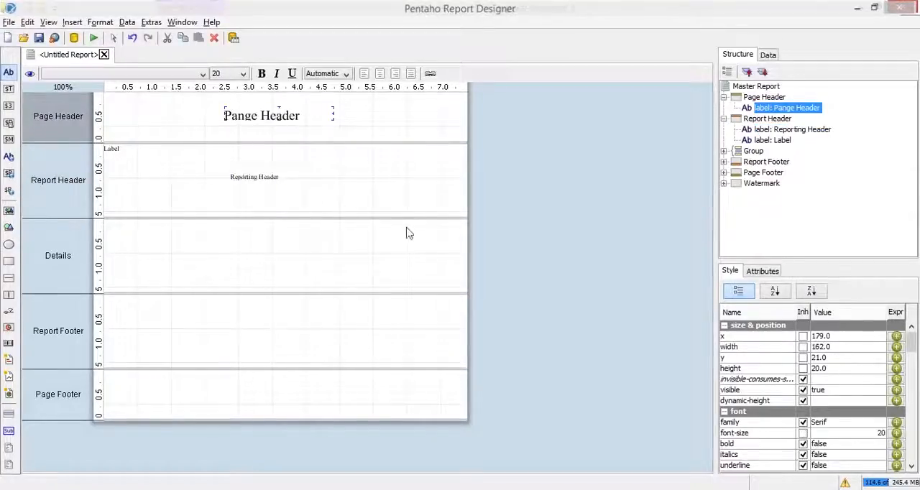
right_click(248, 117)
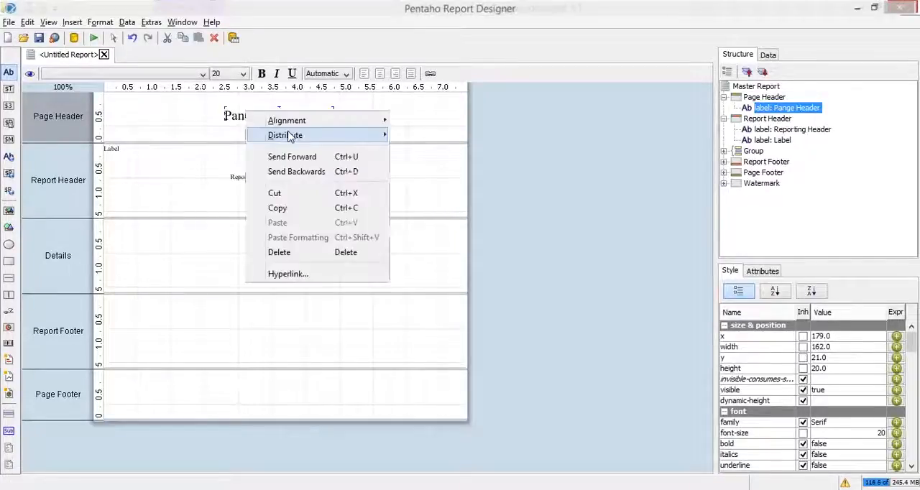
click(287, 208)
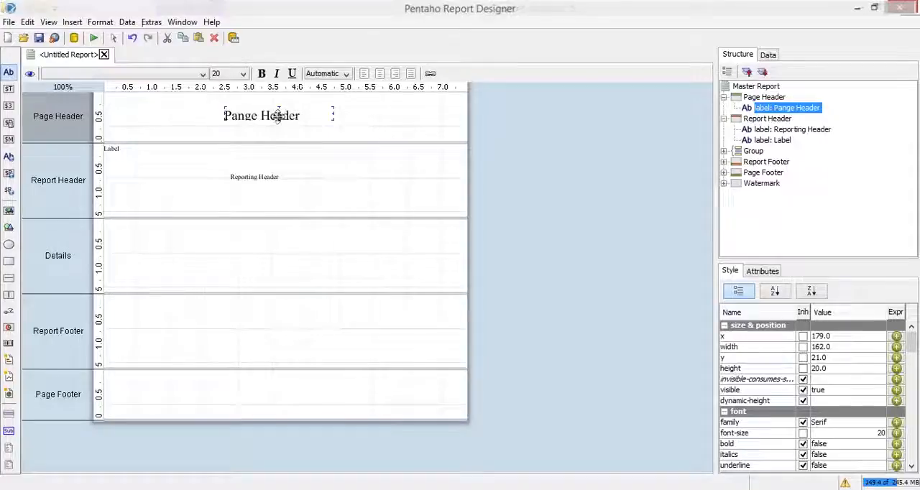
click(243, 176)
right_click(243, 174)
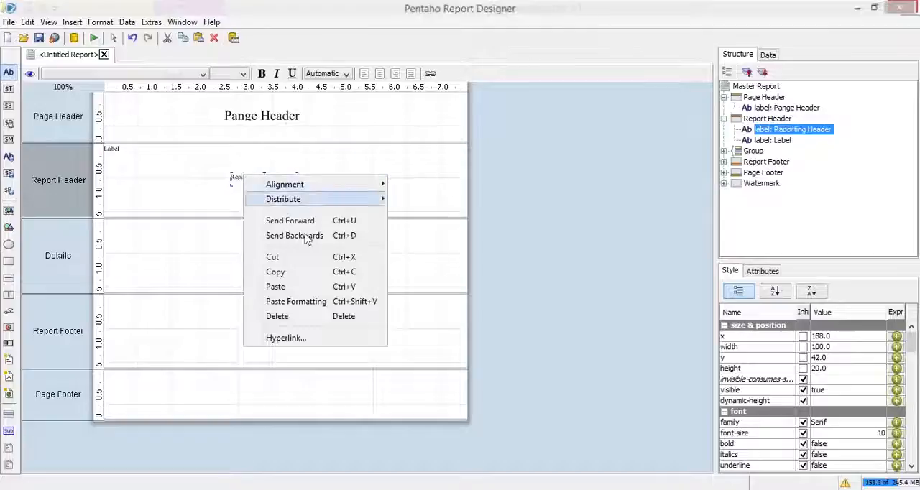
click(289, 302)
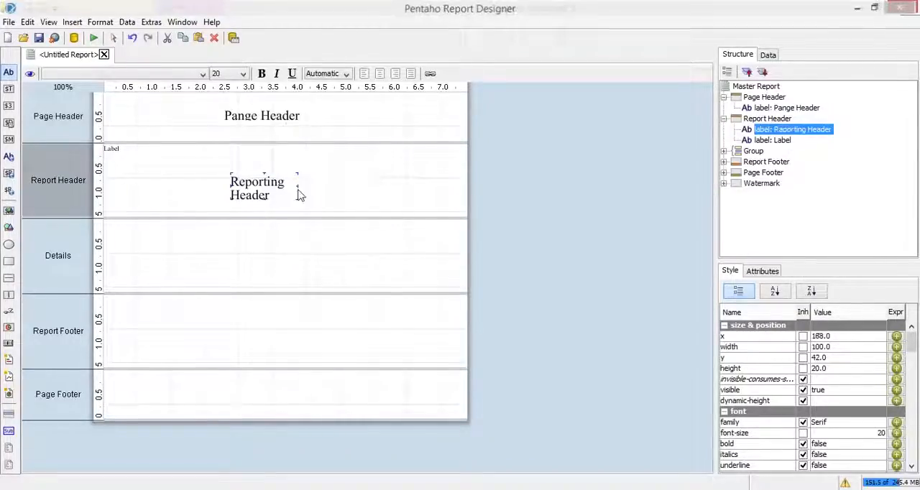
- Widen the "Reporting Header" label to about 159 so its text fits on one line, and move it to about x 167, y 42
drag(303, 183, 336, 182)
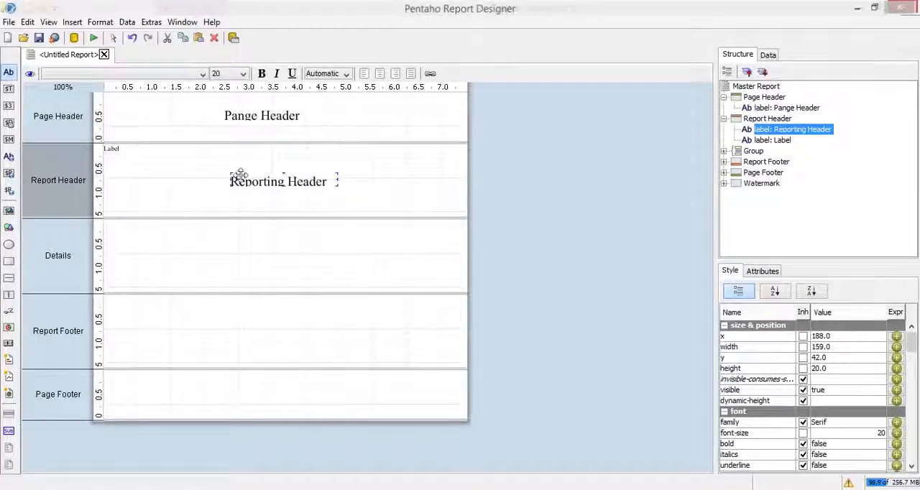
drag(285, 178, 266, 191)
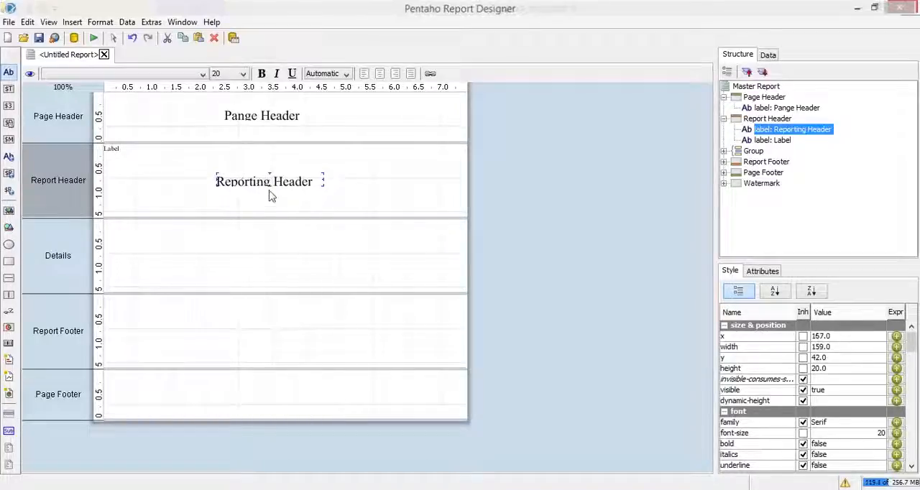
- Set the height of both the Page Header label and the "Reporting Header" label to 30
click(249, 116)
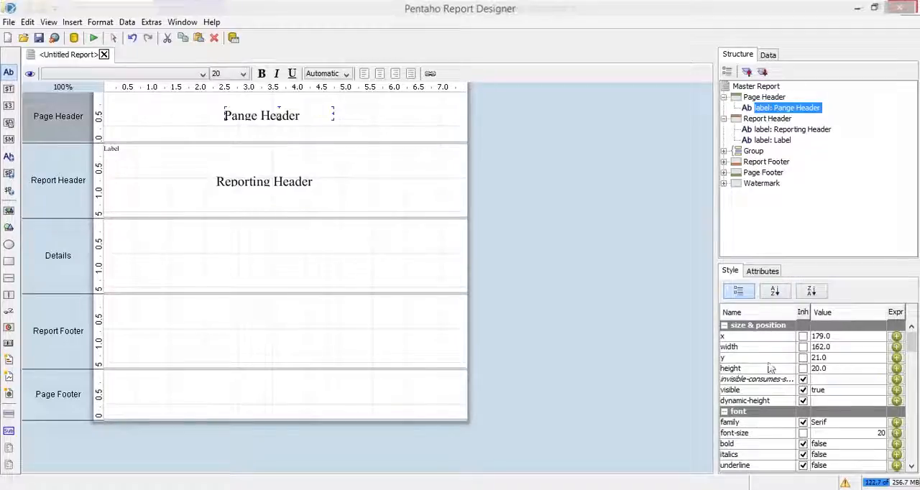
click(819, 368)
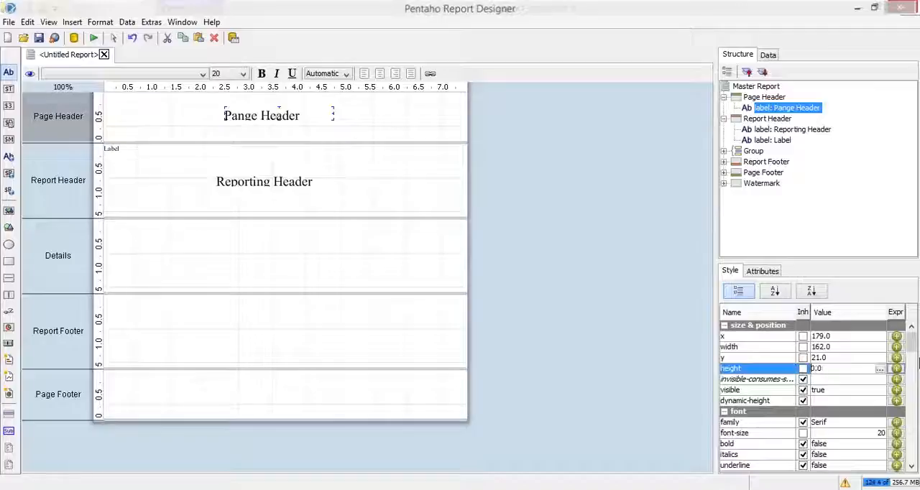
key(Return)
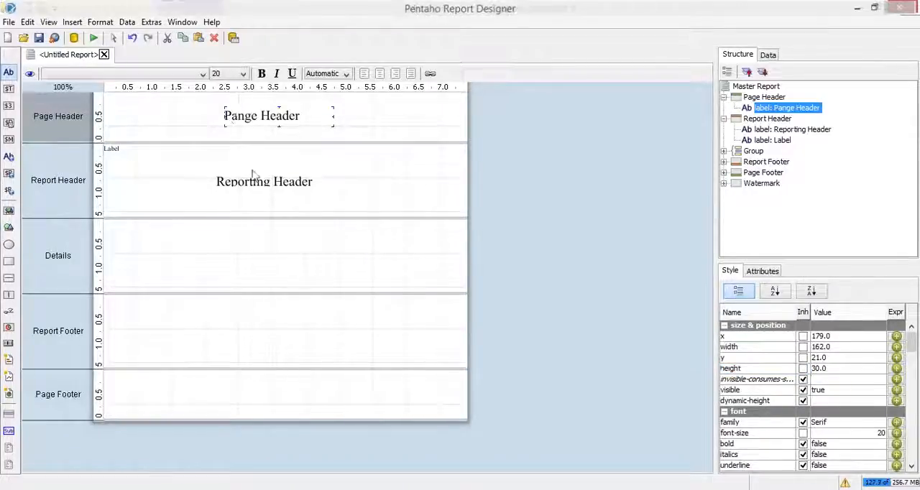
click(243, 190)
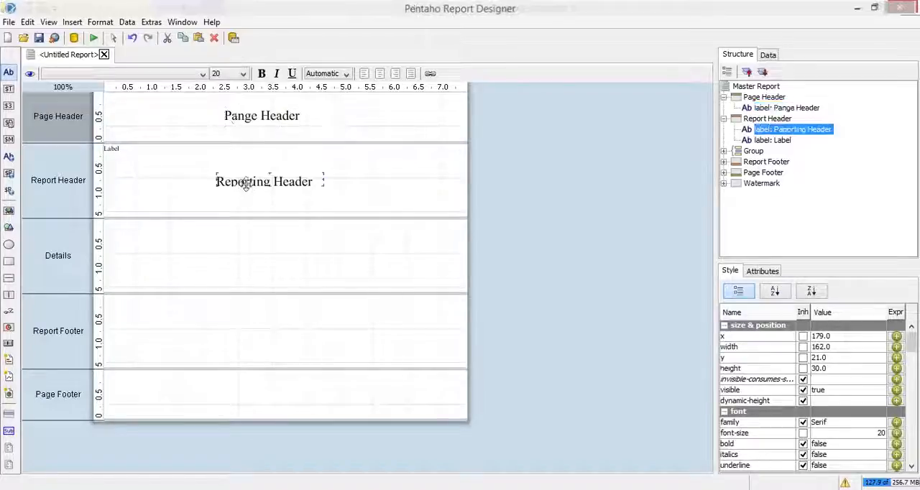
click(815, 368)
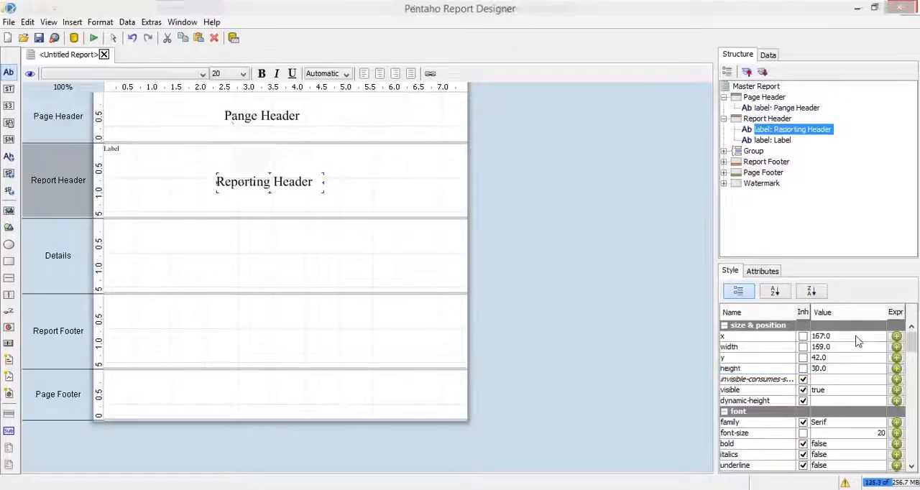
- Add a label at about x 236, y 60 in the Details band with the text "Details"
click(218, 269)
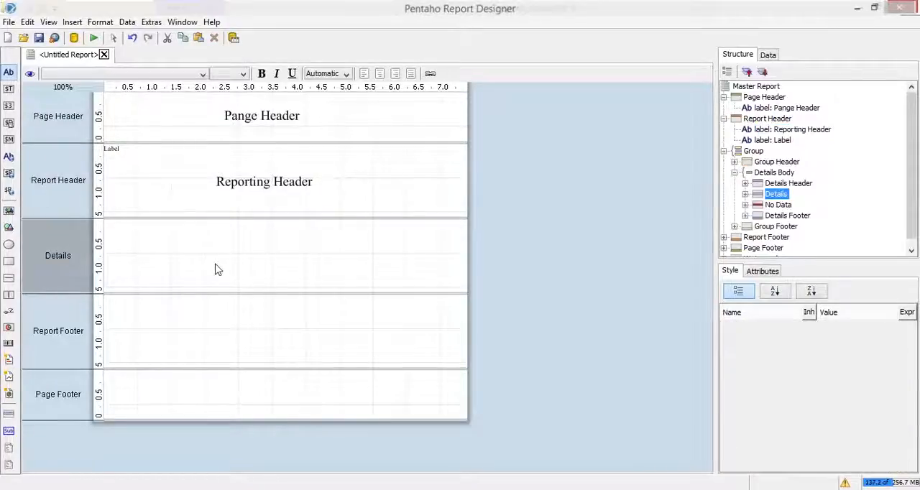
click(9, 73)
click(263, 263)
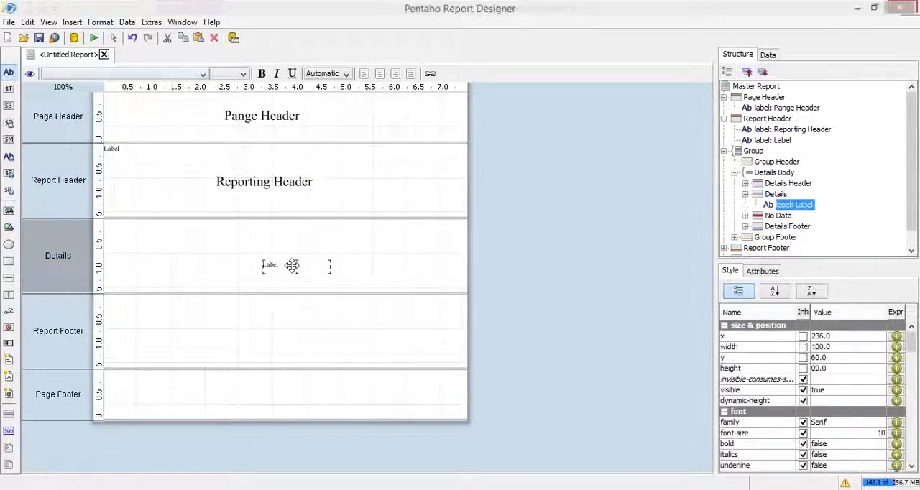
click(324, 265)
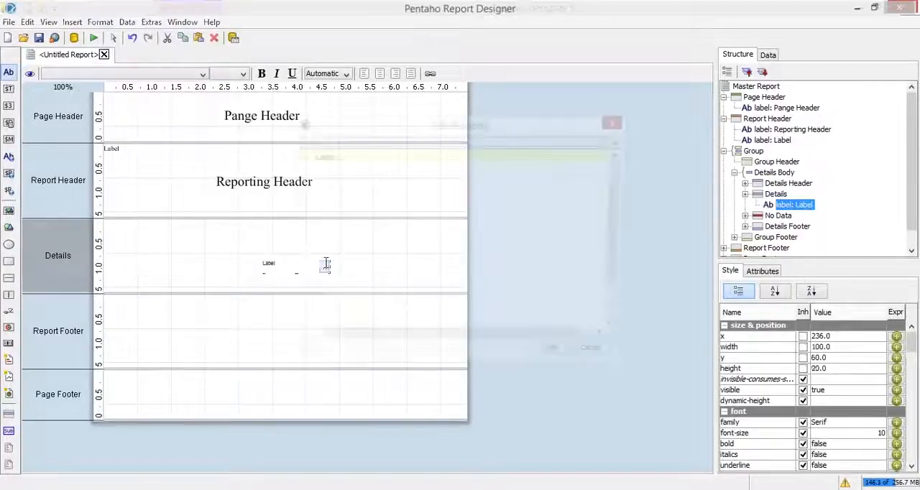
text(Details)
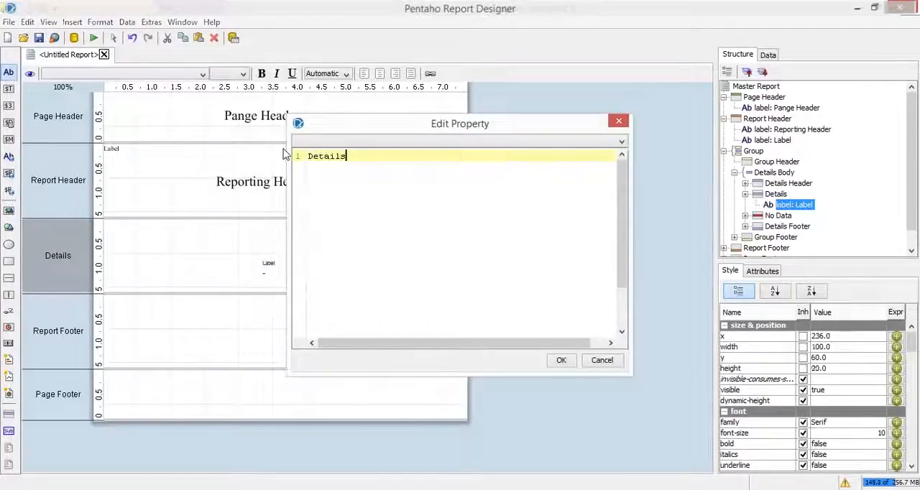
click(559, 360)
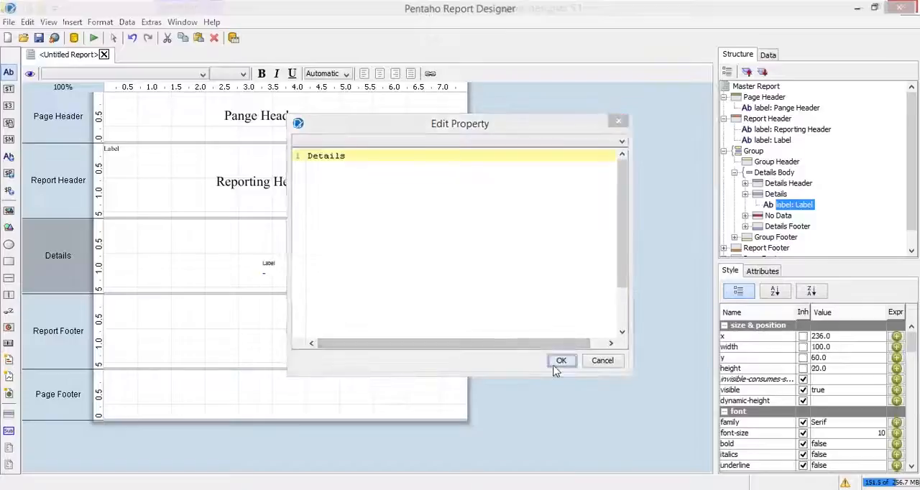
- Add a label at about x 236, y 48 in the Report Footer band with the text "Report Footer"
click(206, 335)
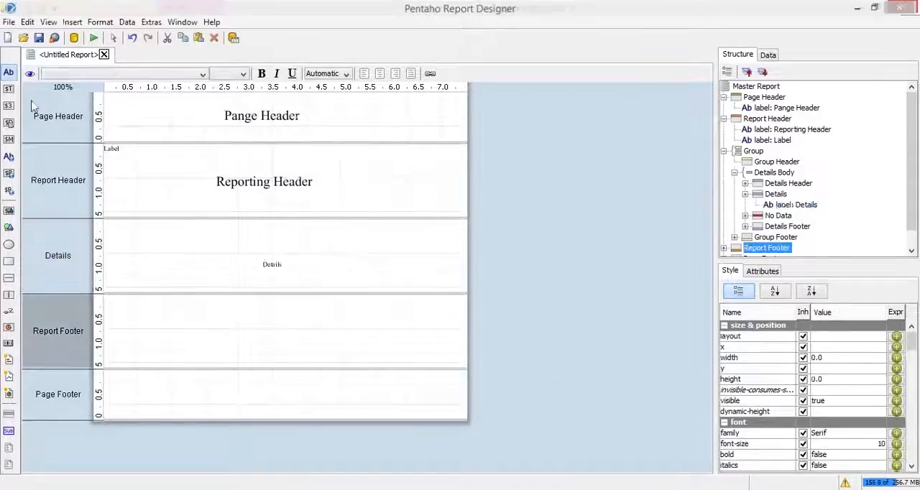
drag(9, 73, 263, 330)
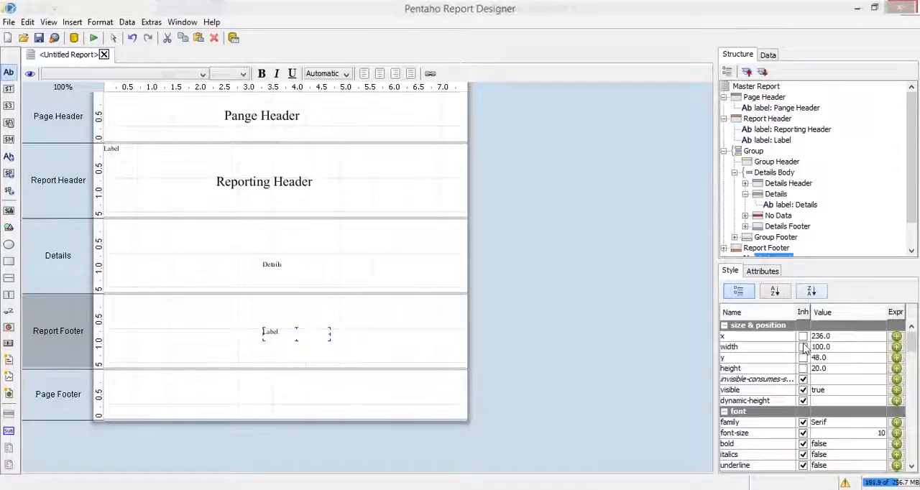
click(770, 272)
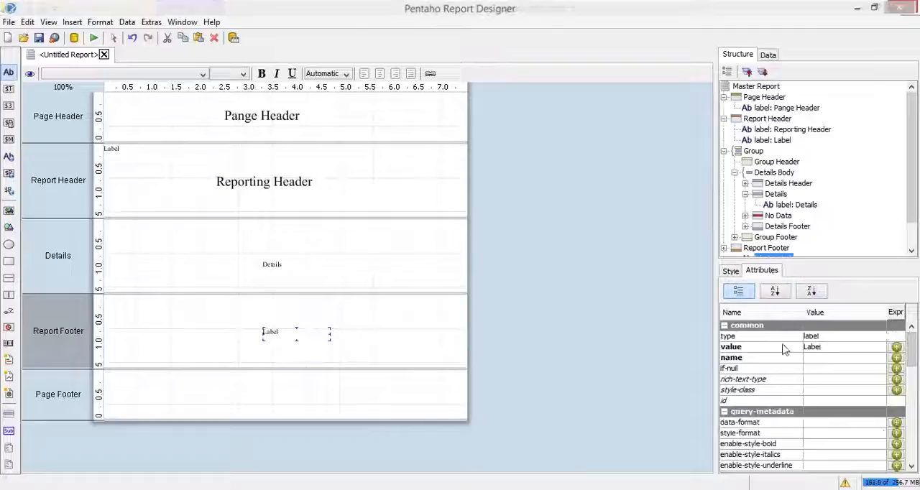
click(830, 348)
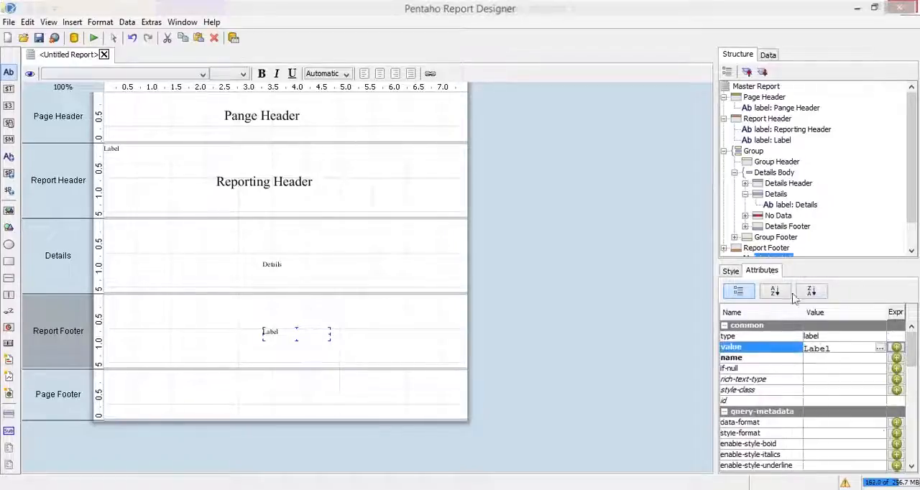
key(BackSpace)
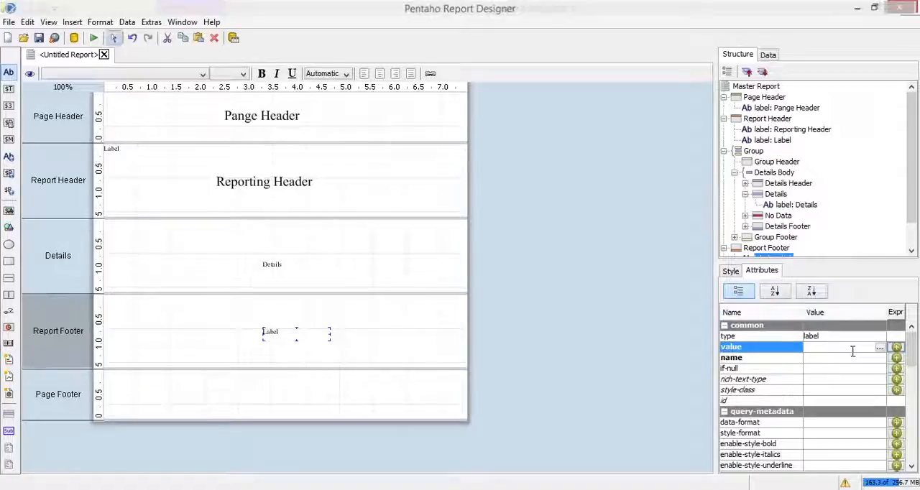
text(Report )
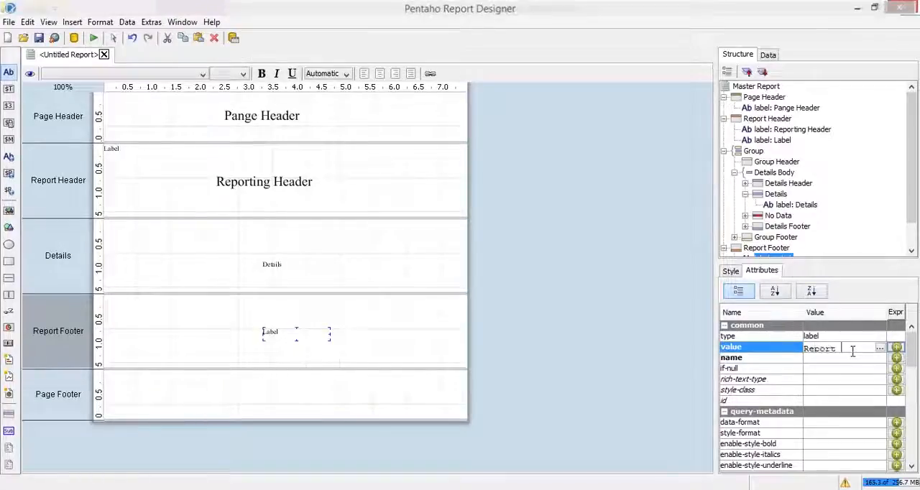
text(Footer)
key(Return)
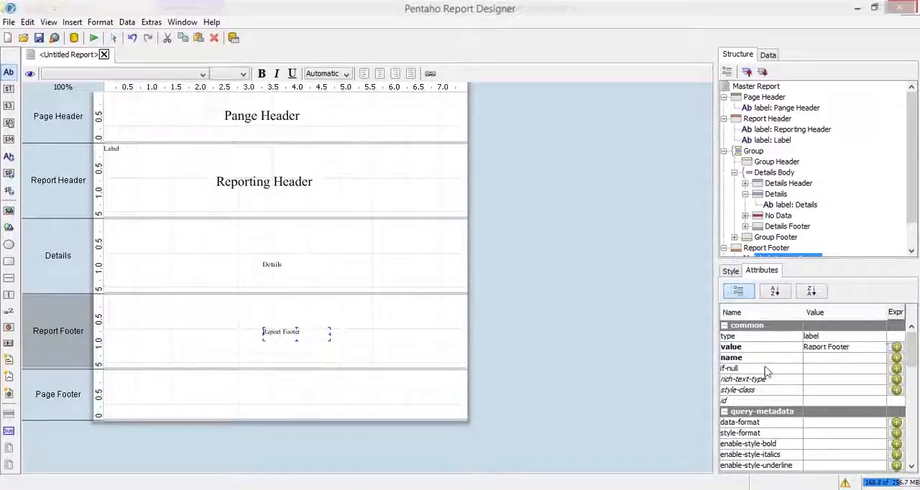
- Add a label near the middle of the Page Footer band with the text "Page Footer"
click(113, 412)
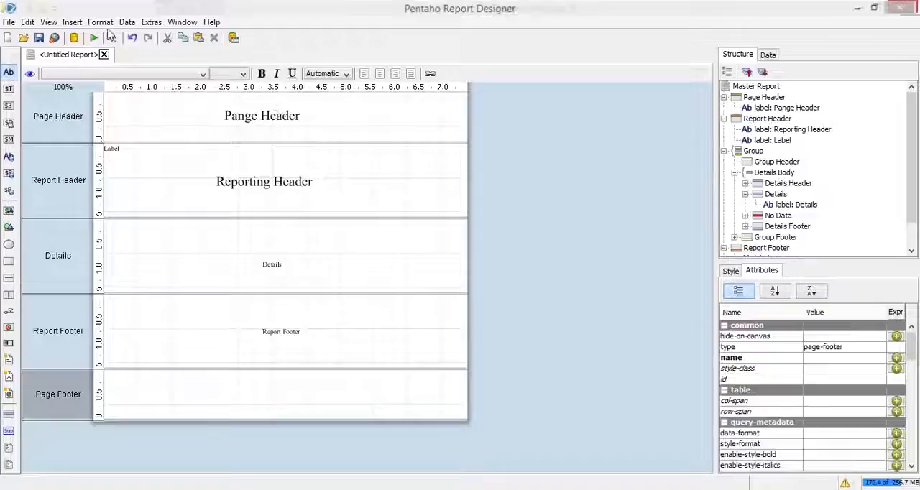
drag(8, 73, 253, 392)
double_click(311, 394)
click(313, 395)
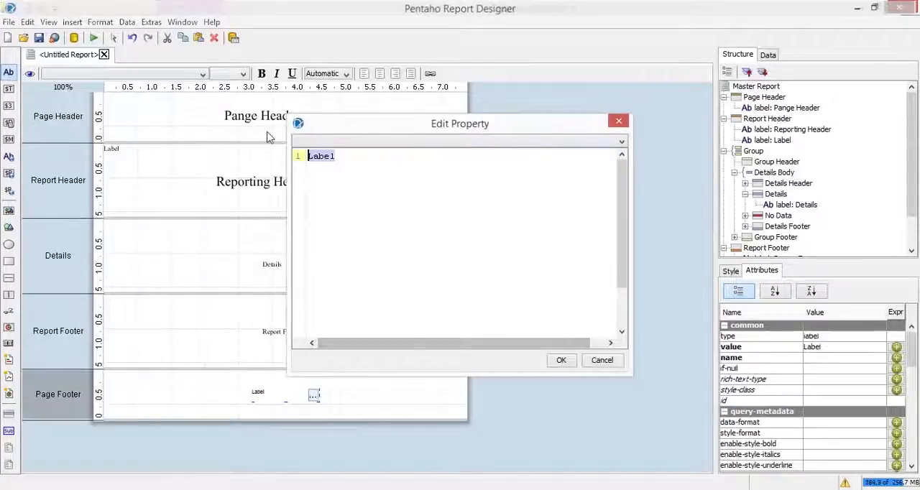
text(Page )
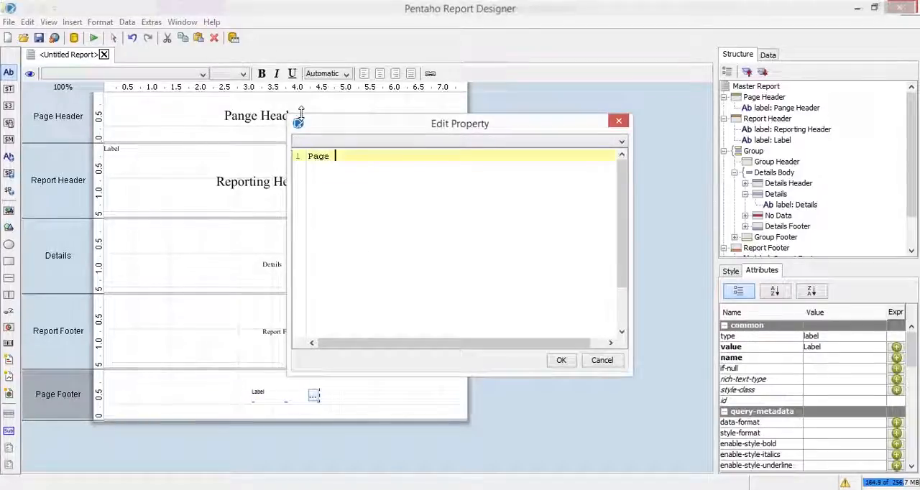
text(Gppr)
text(ooter)
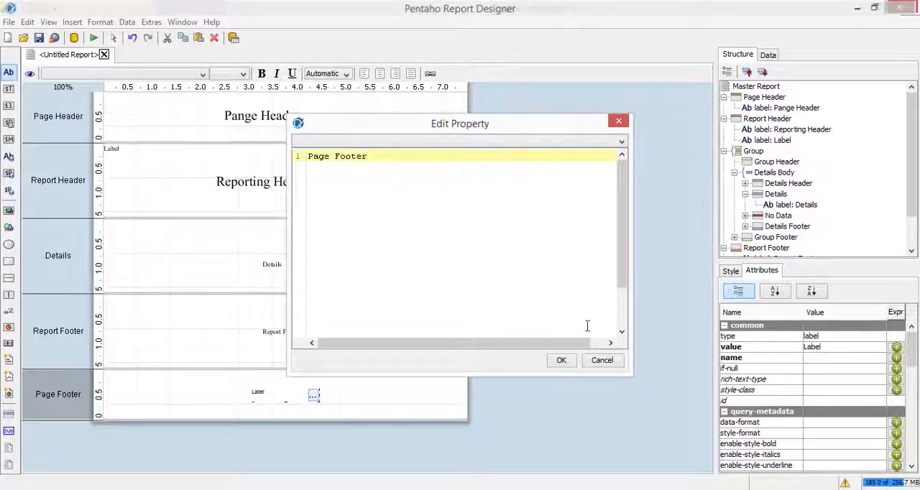
click(562, 361)
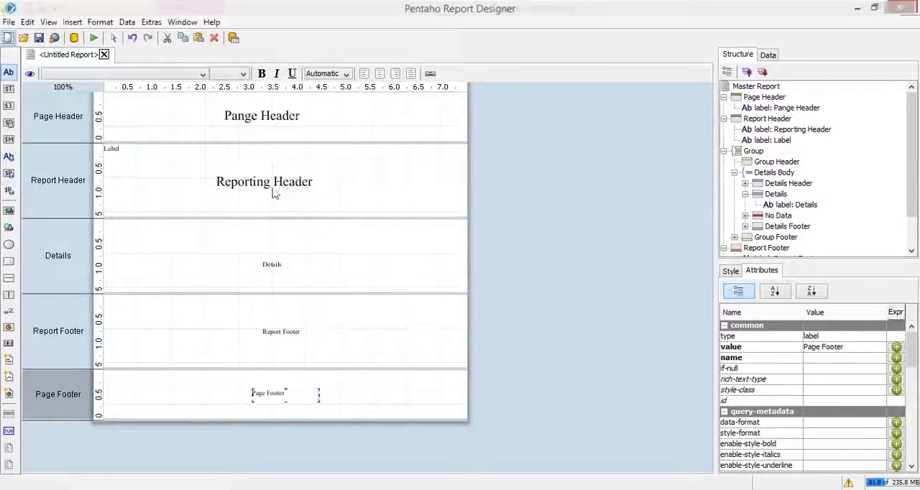
- Paste the copied header label formatting onto the Details, Report Footer and Page Footer labels together
click(293, 184)
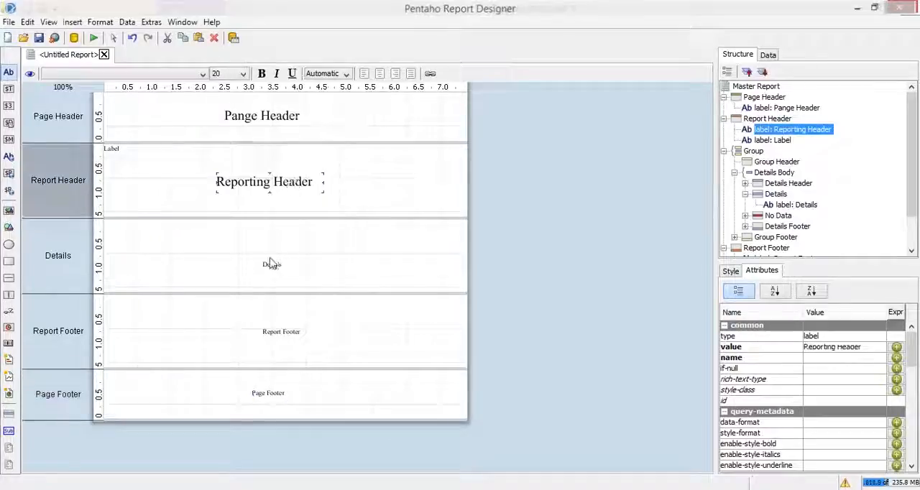
click(270, 264)
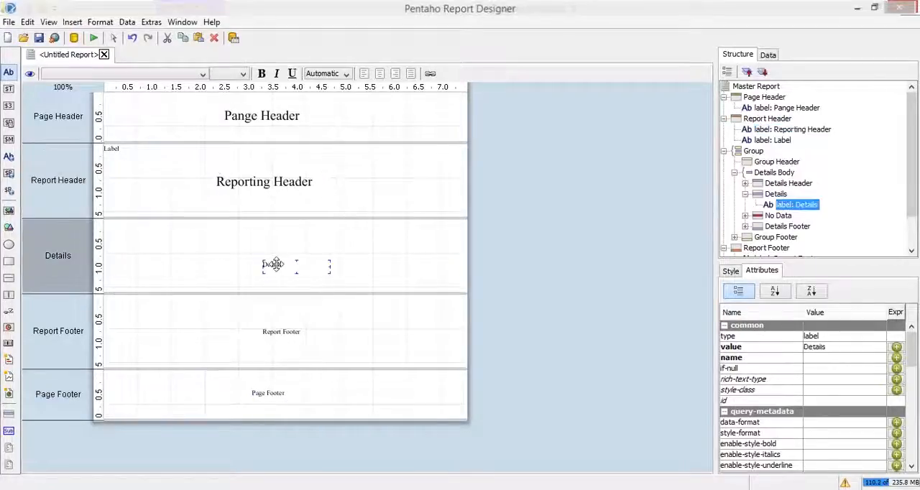
shift+click(283, 329)
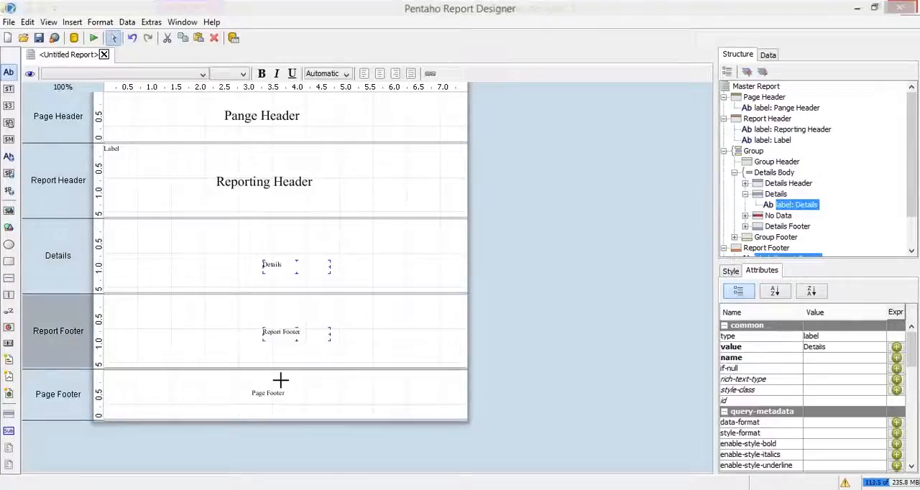
shift+click(269, 392)
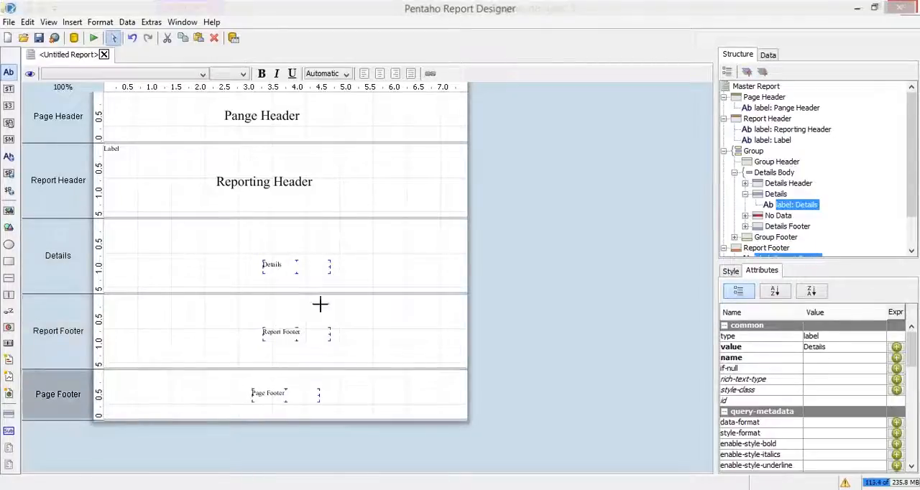
right_click(294, 266)
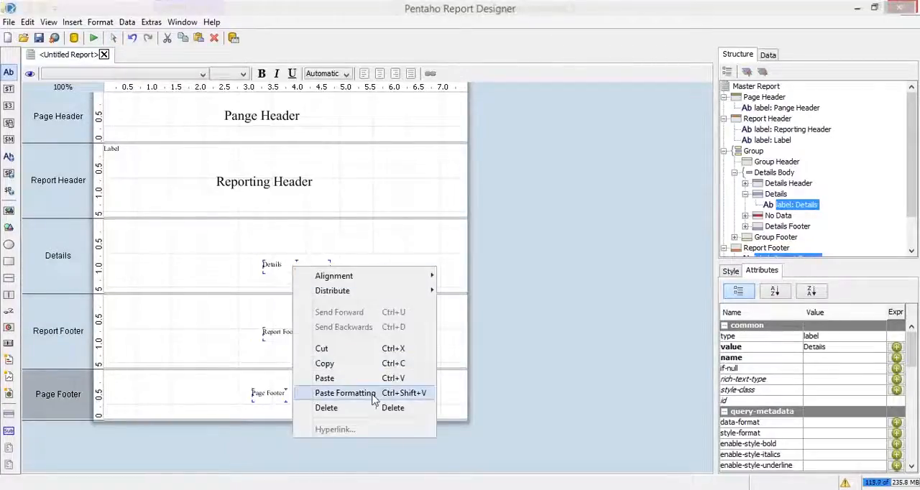
click(367, 400)
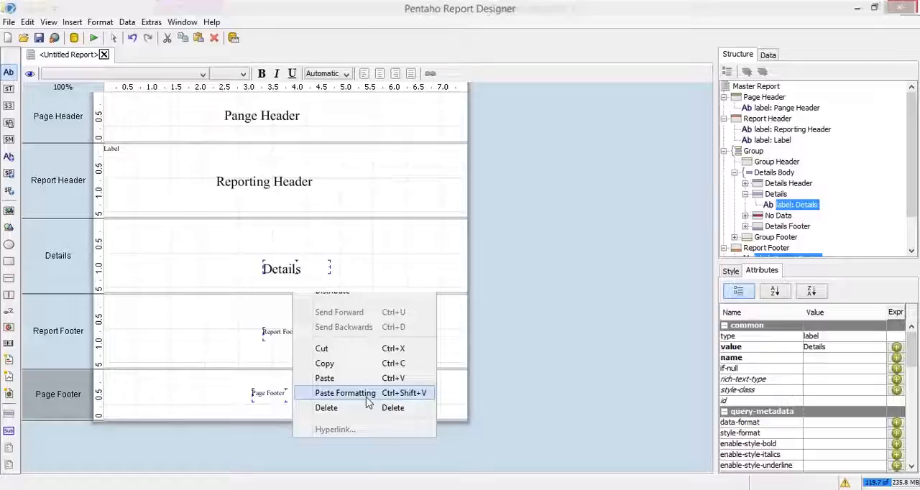
- Set the width of the Details, Report Footer and Page Footer labels together to 200
click(379, 270)
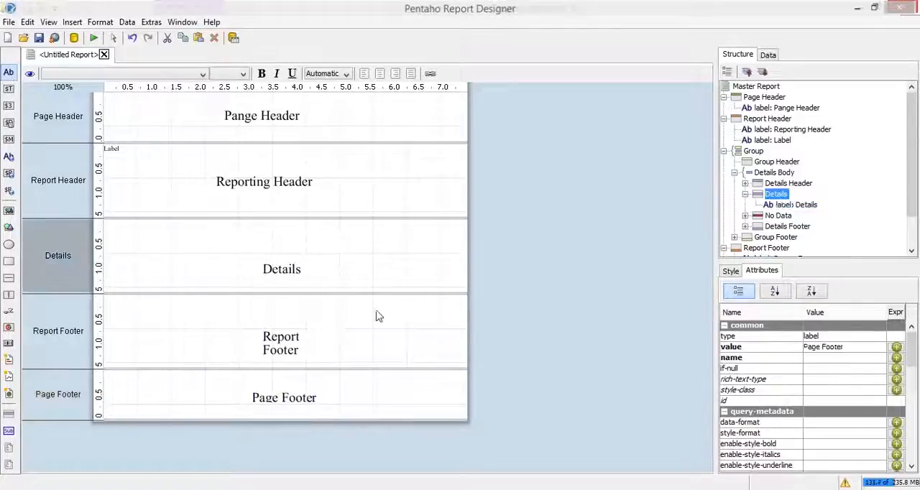
click(282, 268)
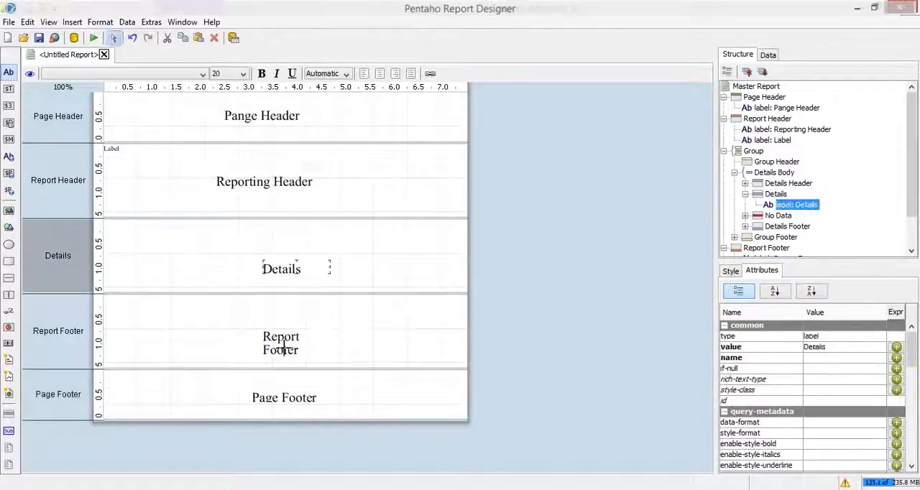
shift+click(284, 345)
shift+click(280, 396)
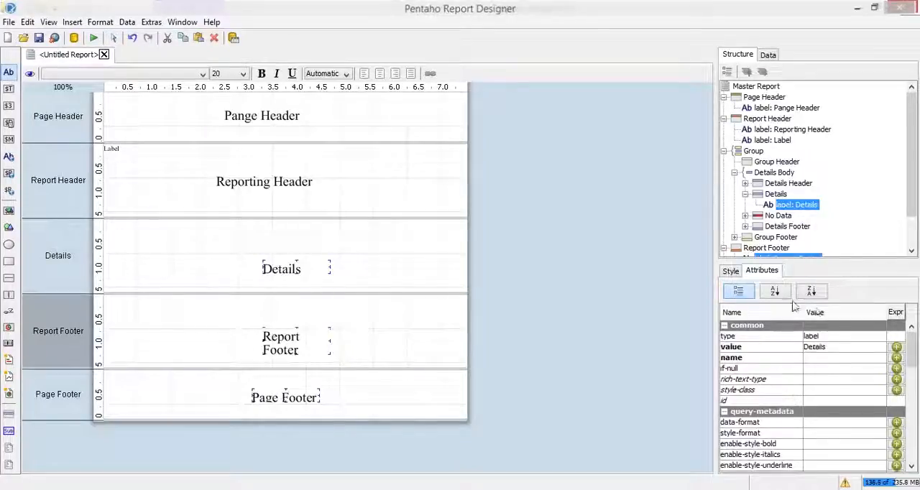
click(731, 273)
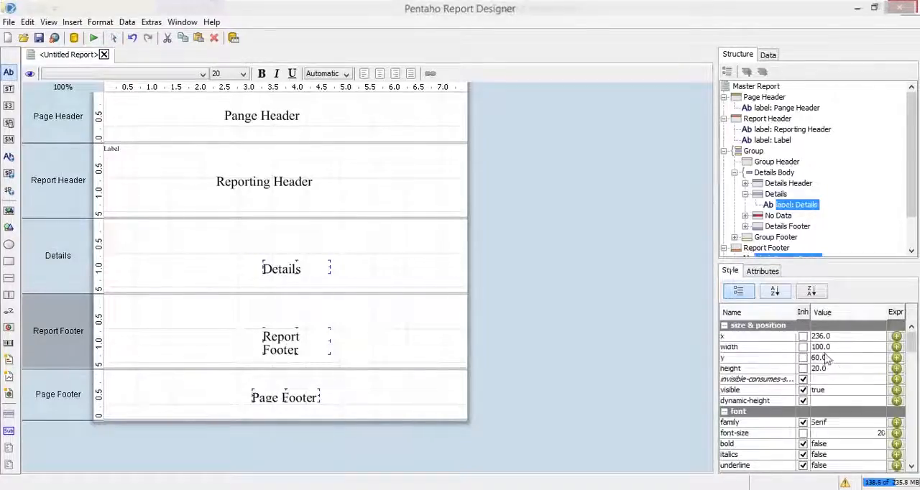
click(824, 347)
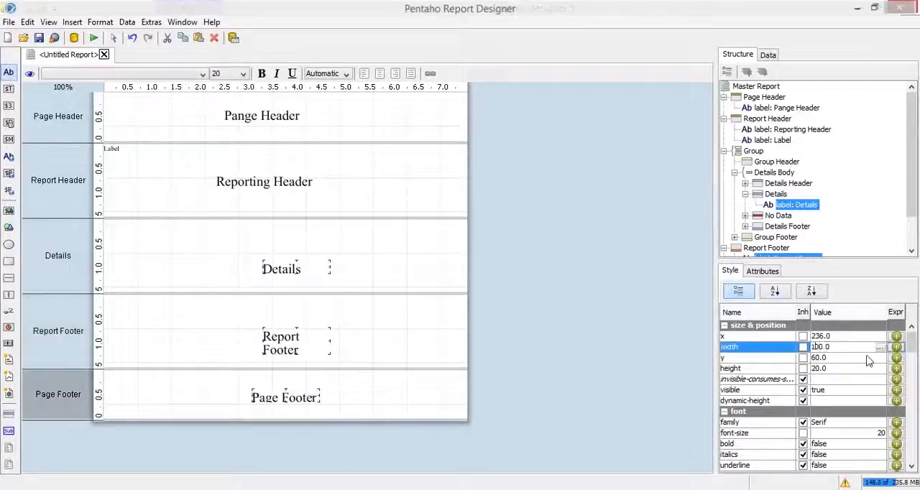
key(Left)
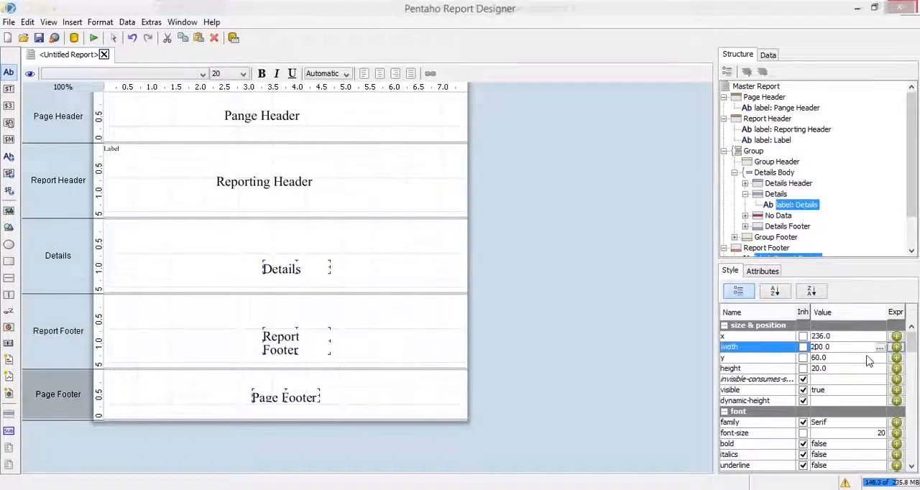
key(Return)
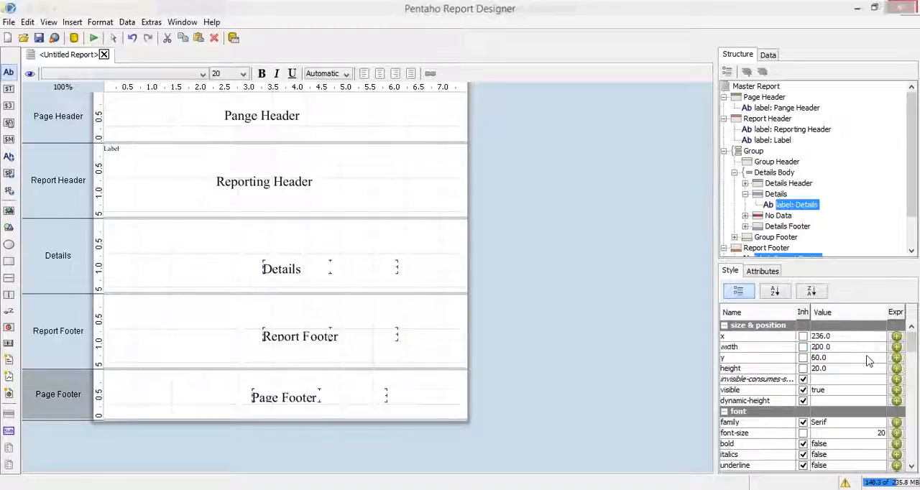
- Set the height of the three selected labels to 30 and deselect them
click(819, 368)
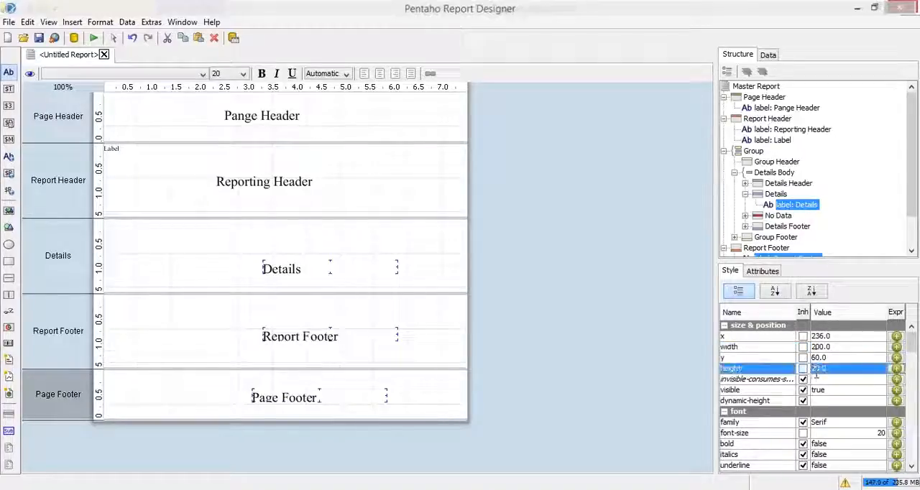
double_click(816, 370)
key(BackSpace)
text(3)
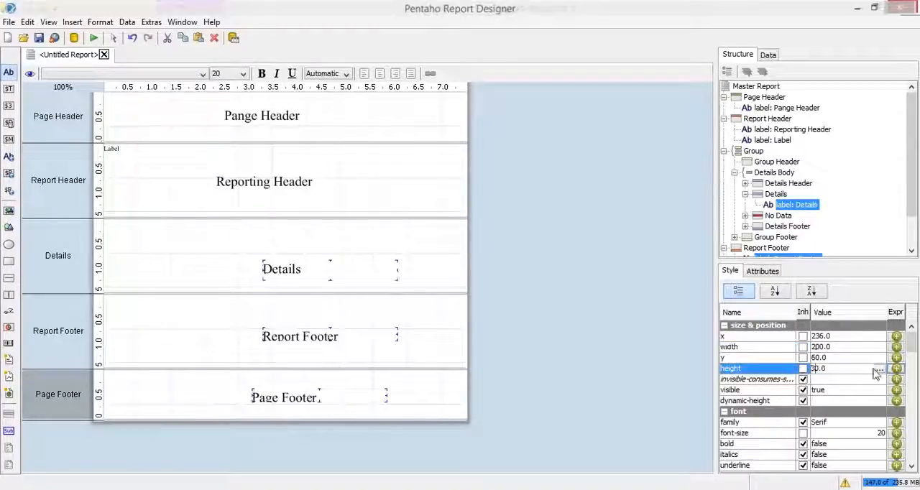
key(Return)
click(352, 195)
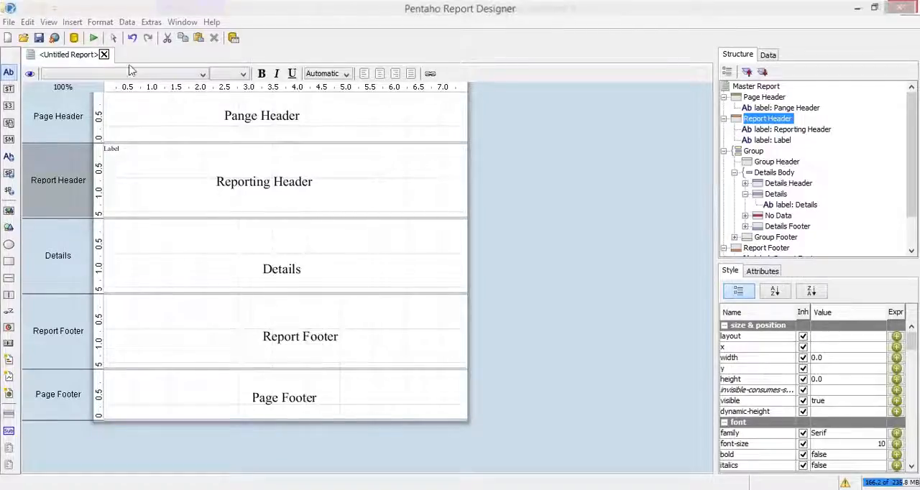
- Open the report in Print Preview, examine which band labels are rendered from page header to page footer, and close the preview
click(94, 39)
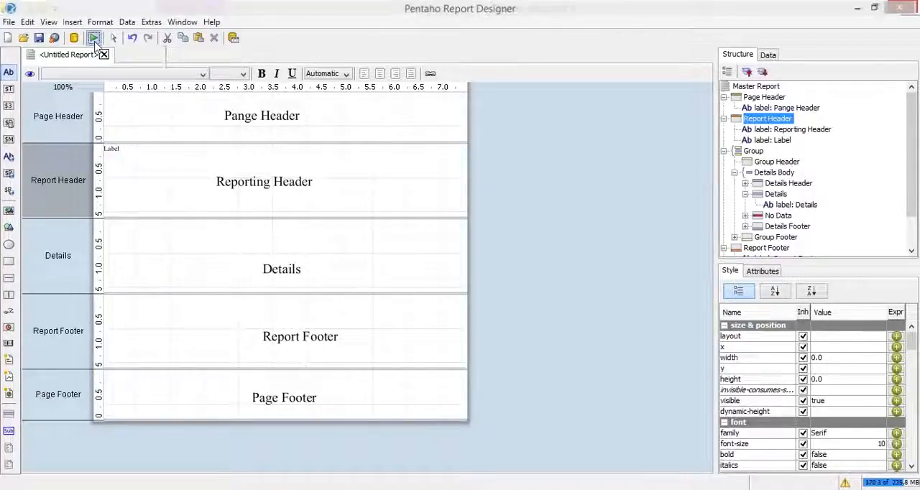
click(94, 39)
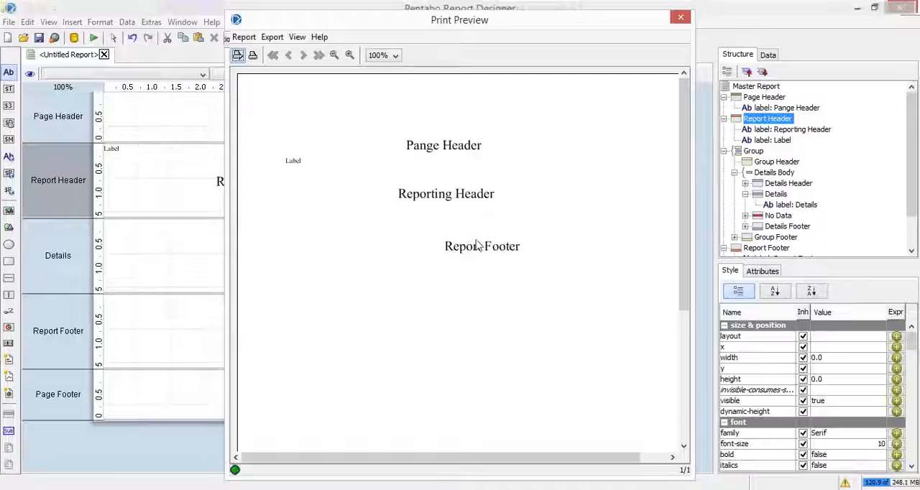
drag(688, 140, 678, 408)
drag(599, 462, 398, 478)
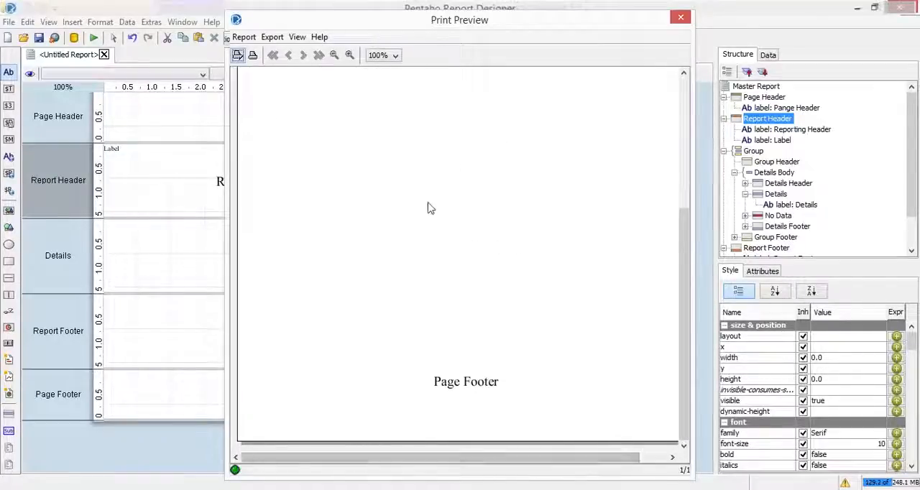
drag(679, 244, 663, 90)
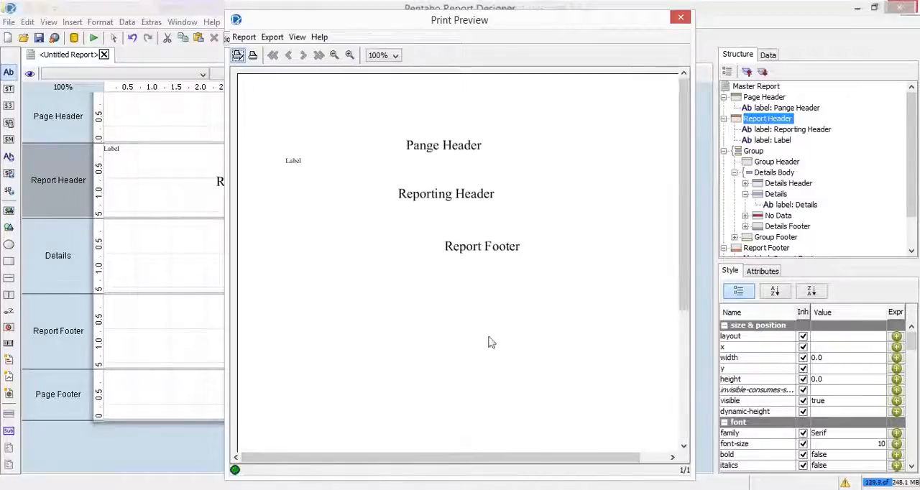
drag(683, 181, 546, 381)
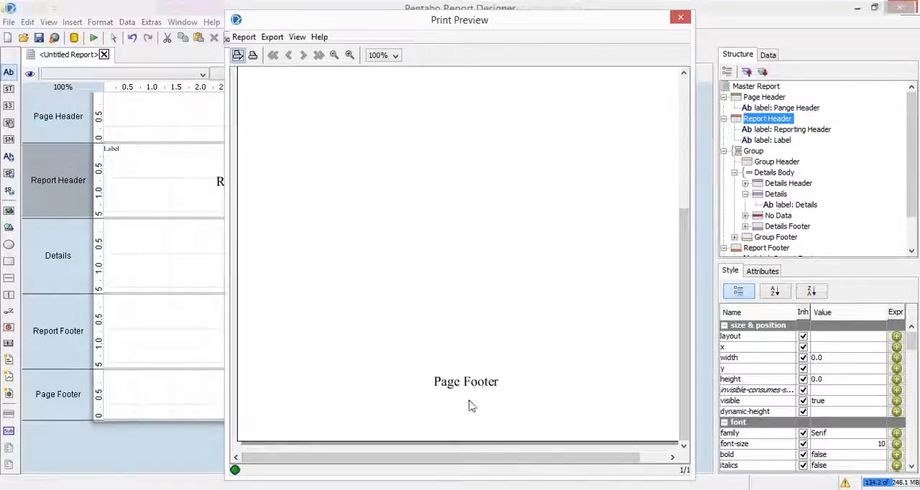
drag(684, 319, 673, 346)
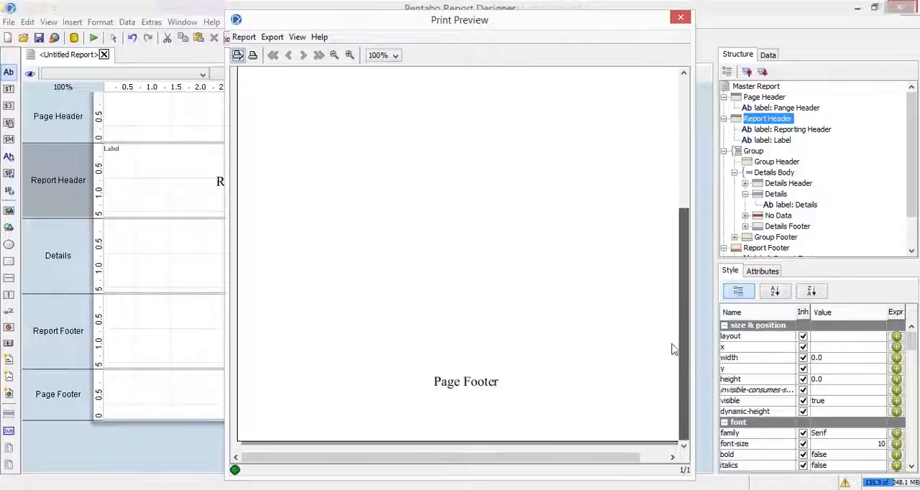
click(684, 144)
click(684, 115)
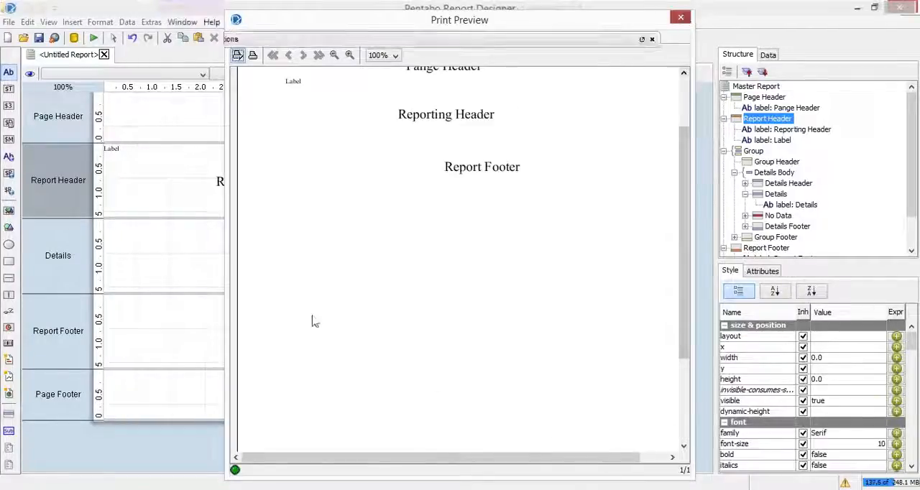
key(alt+F4)
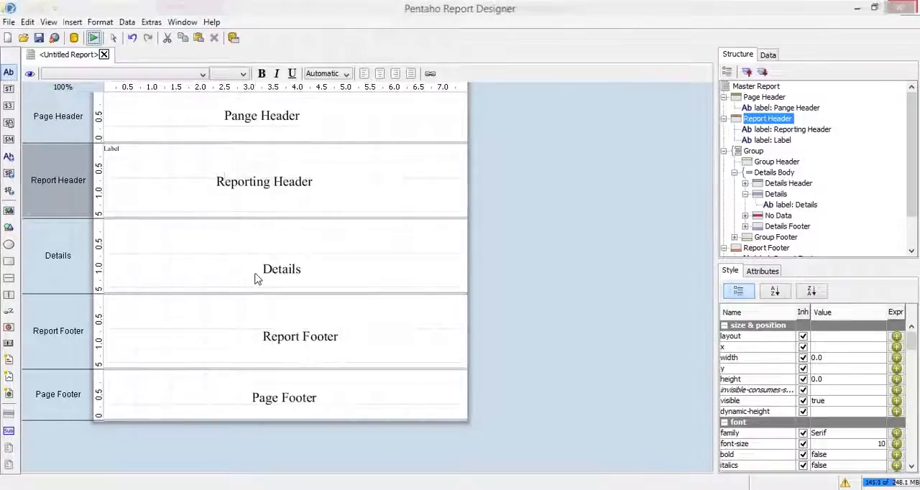
- Unhide the No Data band under Details Body so it shows in the report layout
click(778, 215)
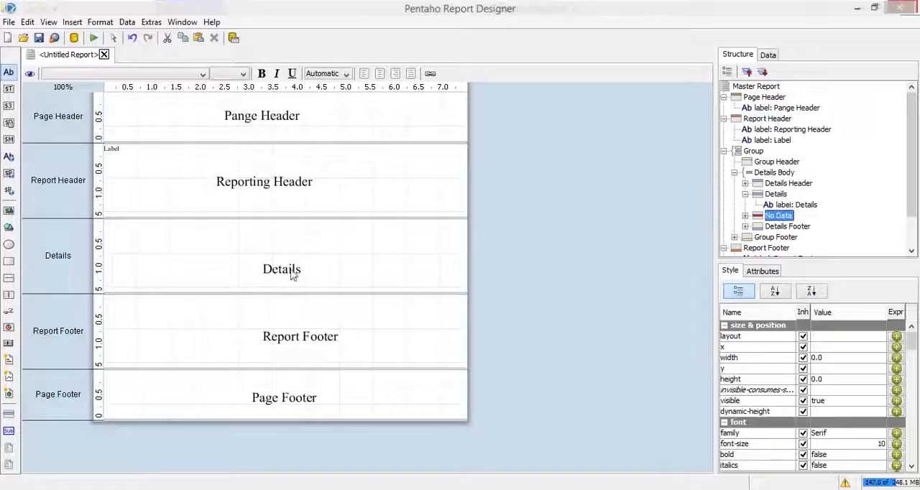
right_click(789, 218)
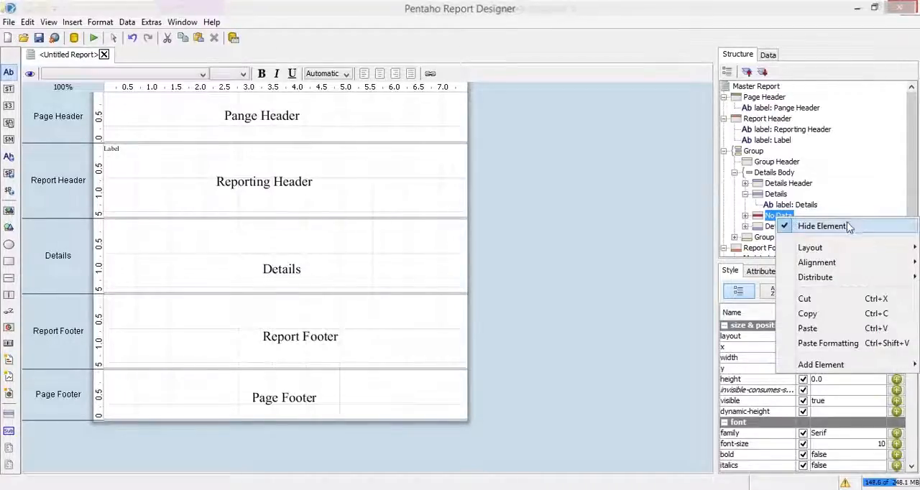
click(799, 228)
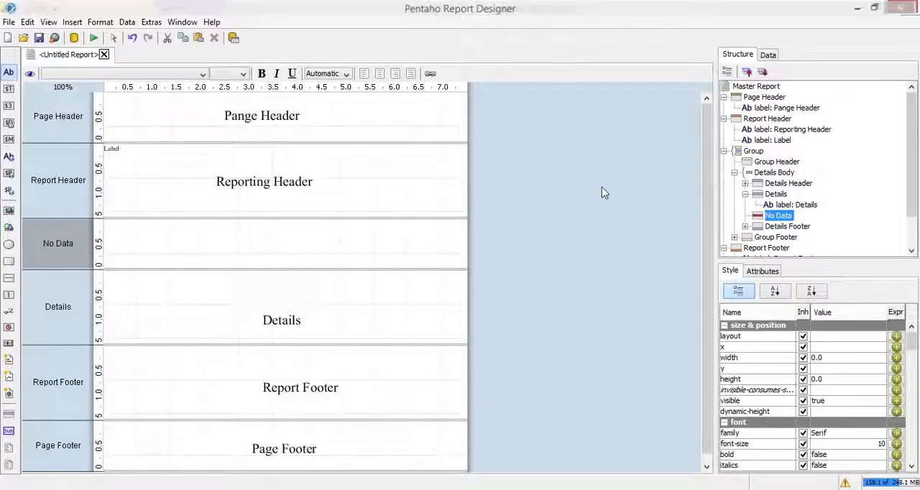
- Add a label to the No Data band and position it at about x 179, y 20
click(8, 75)
click(115, 224)
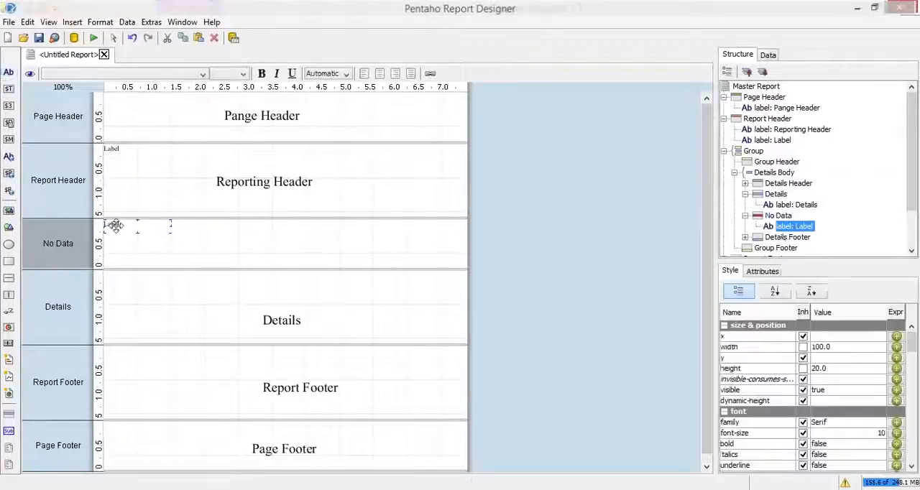
key(Delete)
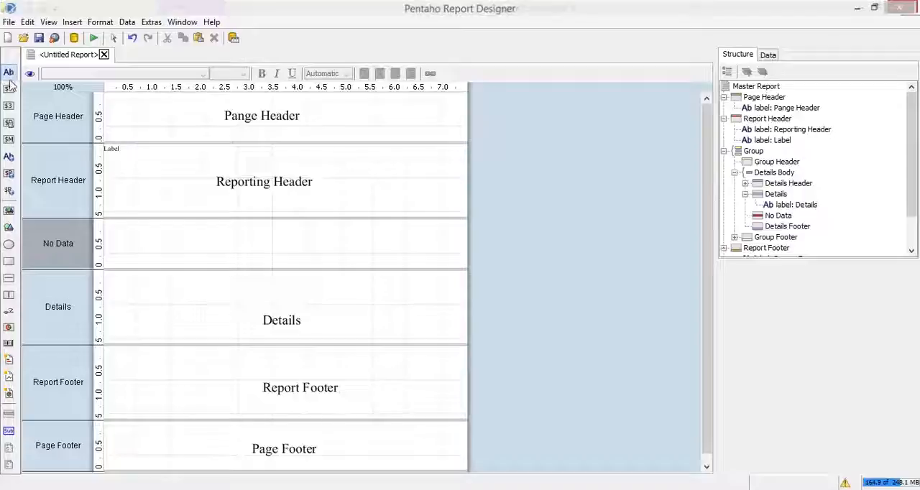
click(151, 243)
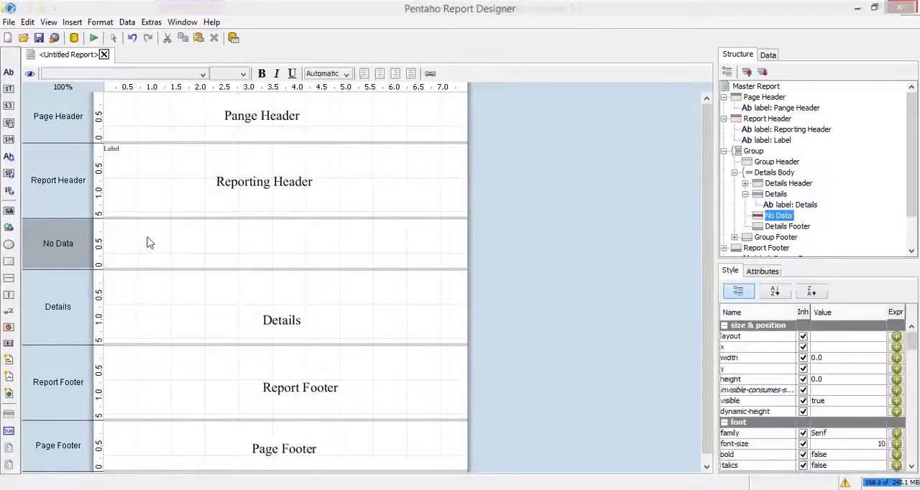
key(ctrl+z)
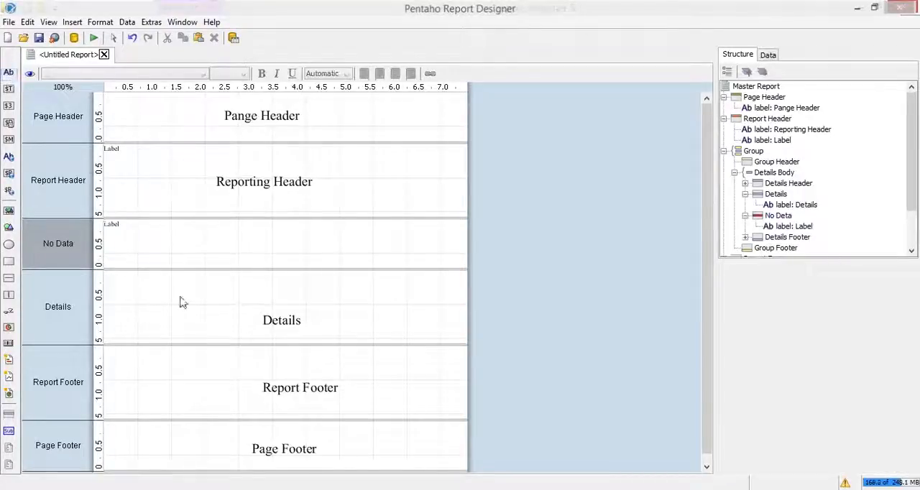
click(112, 226)
drag(134, 231, 254, 244)
- Change the No Data label's text to "Sorry, No Data available!"
double_click(286, 240)
click(286, 240)
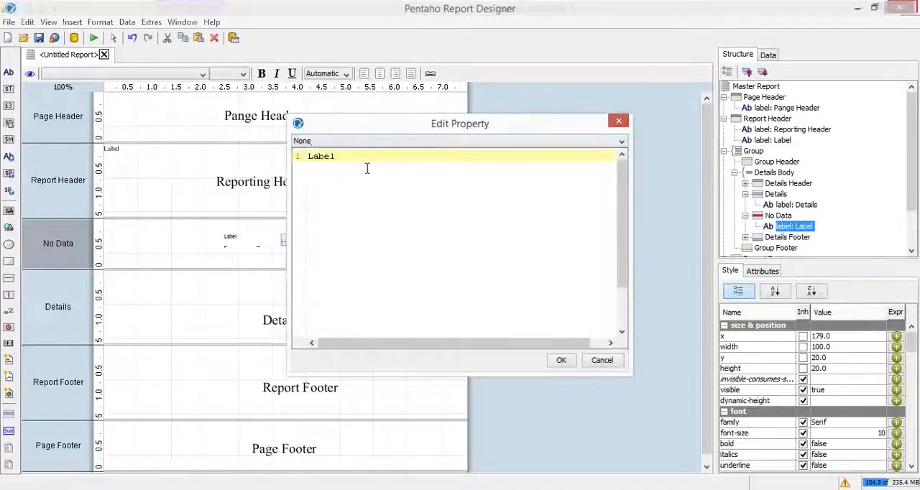
drag(367, 168, 195, 164)
text(Sorry)
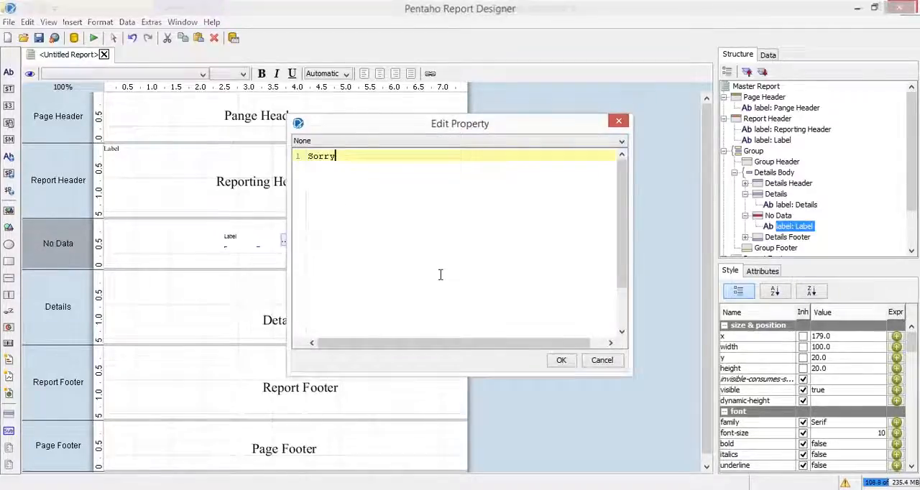
text(, No Data available)
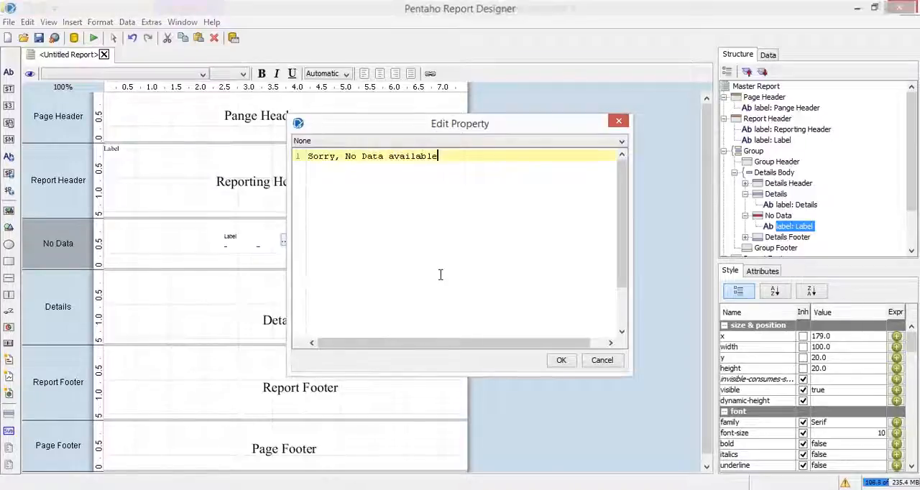
text(!)
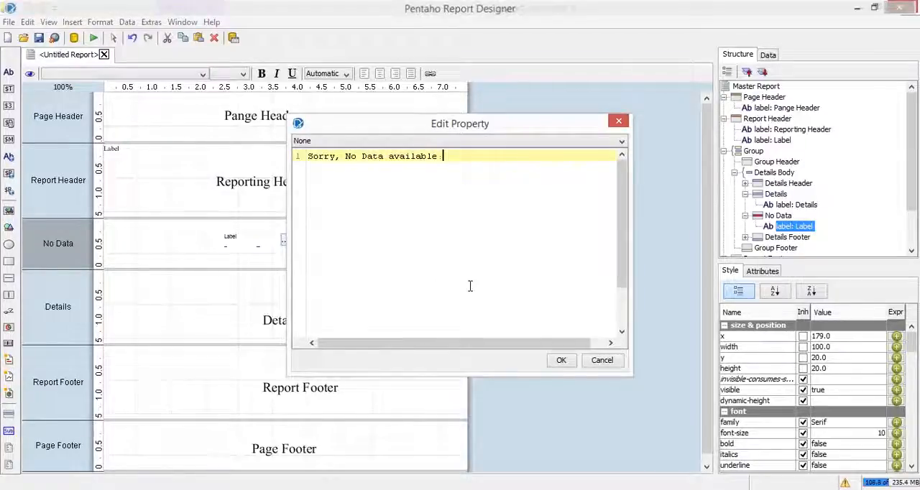
click(561, 361)
- Copy the Reporting Header label's formatting onto the No Data label and widen that label to about 219
click(296, 179)
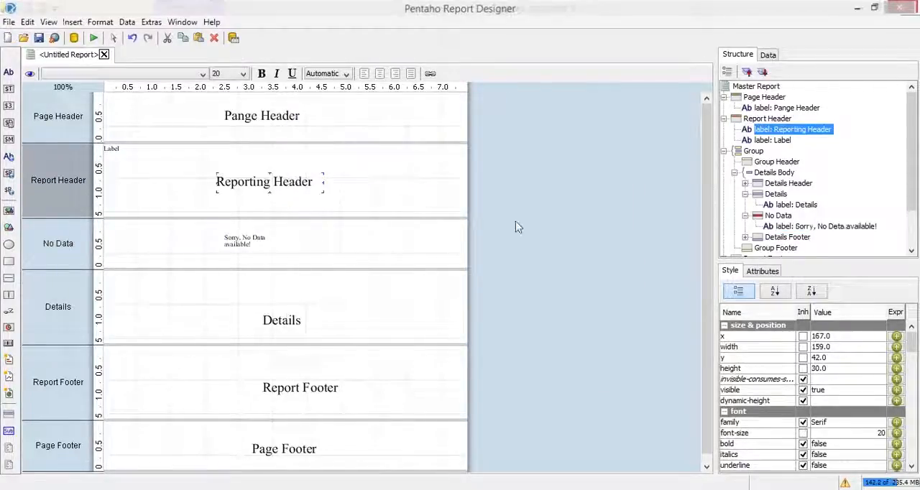
click(246, 241)
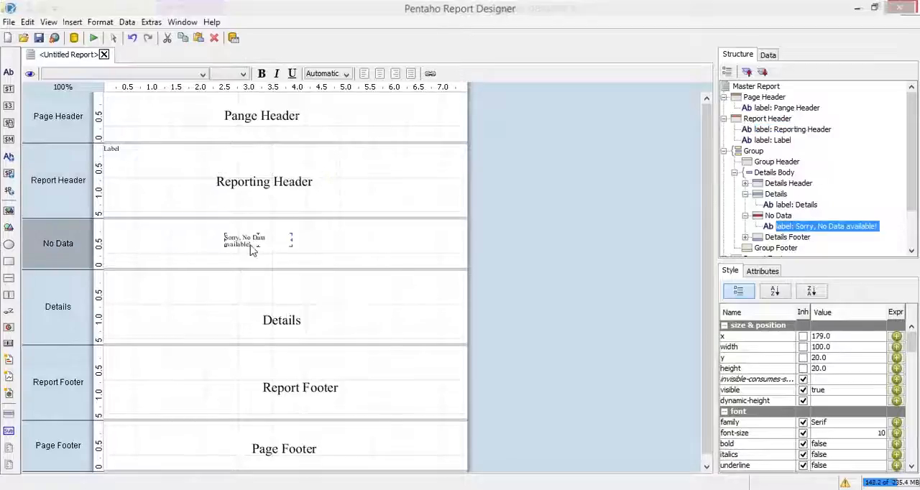
right_click(249, 244)
click(302, 372)
drag(292, 255, 373, 243)
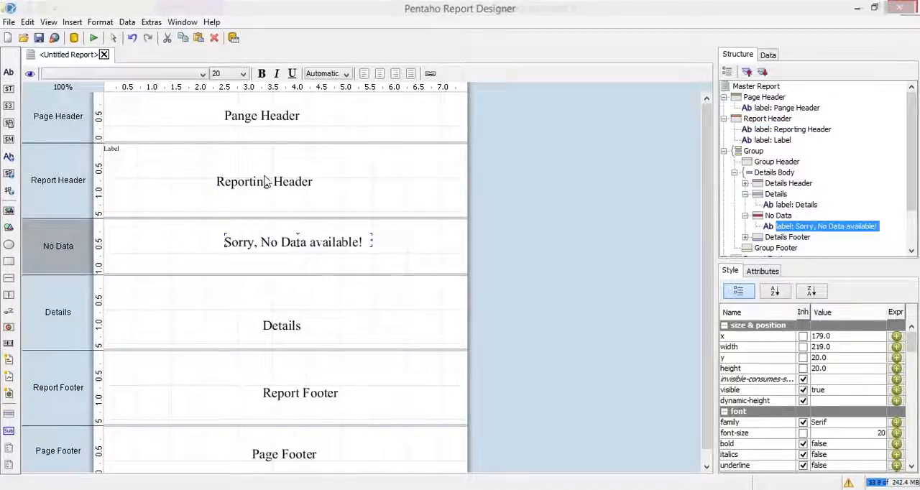
- Preview the report as a PDF, check the No Data message, Report Footer and Page Footer on the page, and close the PDF
click(94, 38)
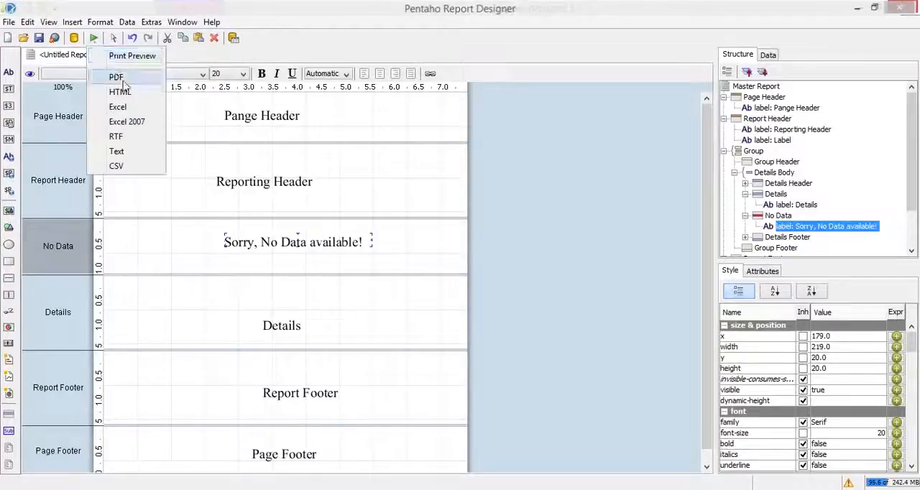
click(122, 81)
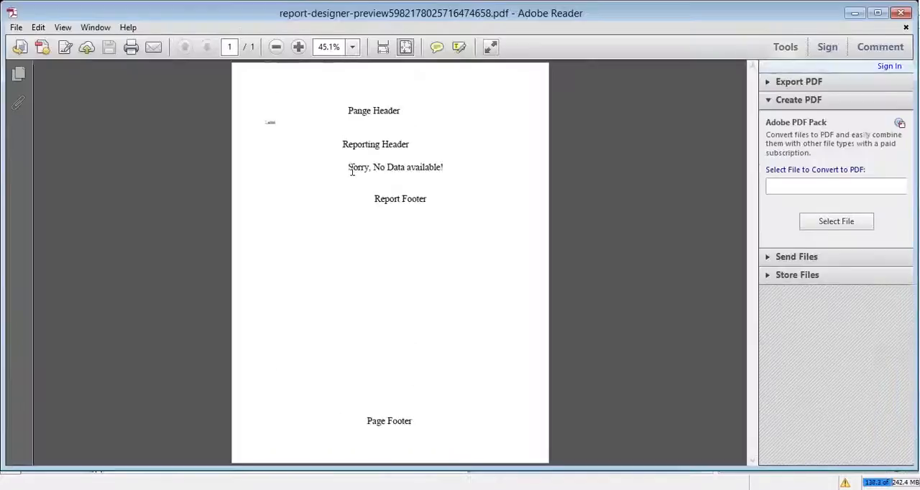
drag(351, 171, 538, 197)
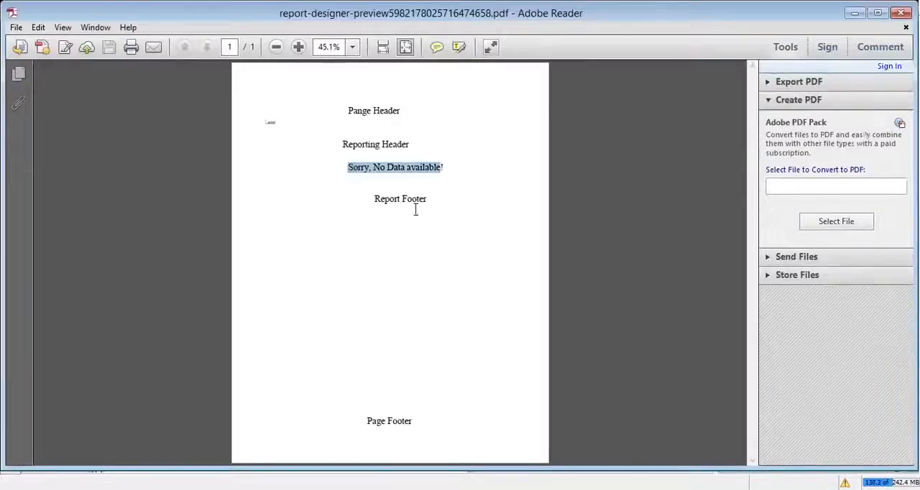
double_click(376, 201)
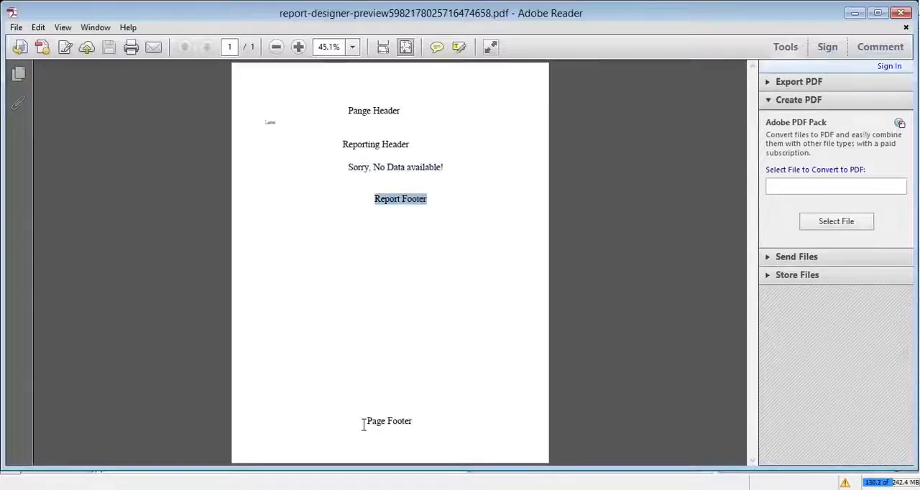
drag(364, 423, 441, 423)
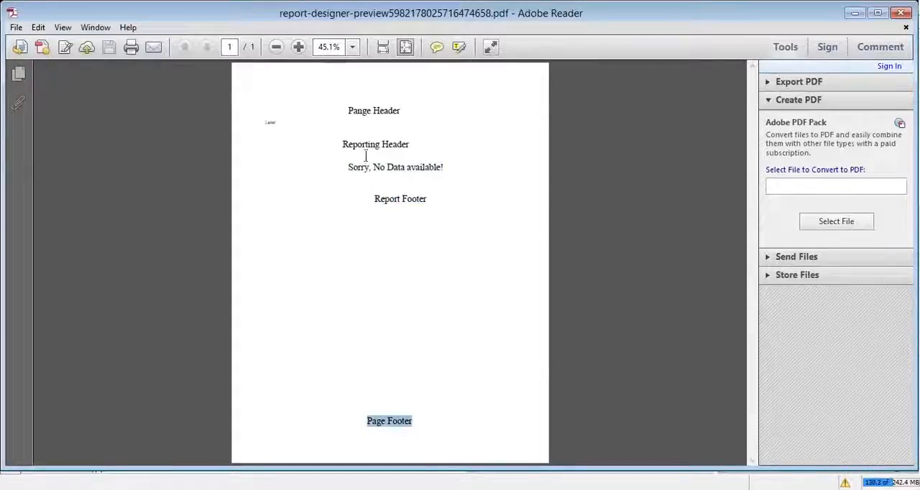
drag(348, 167, 427, 171)
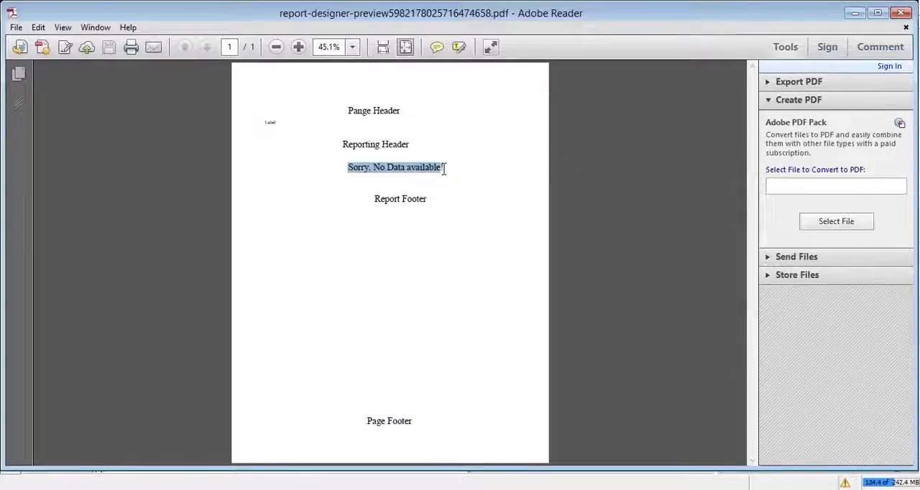
click(492, 176)
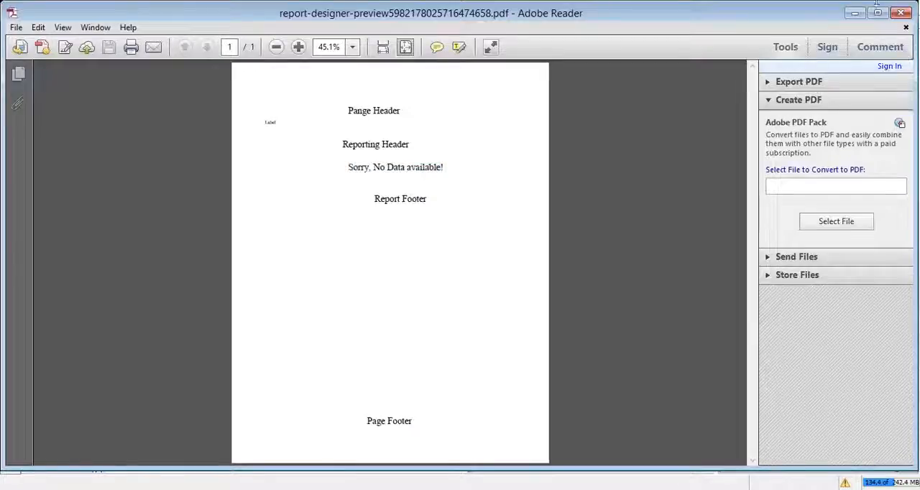
click(902, 12)
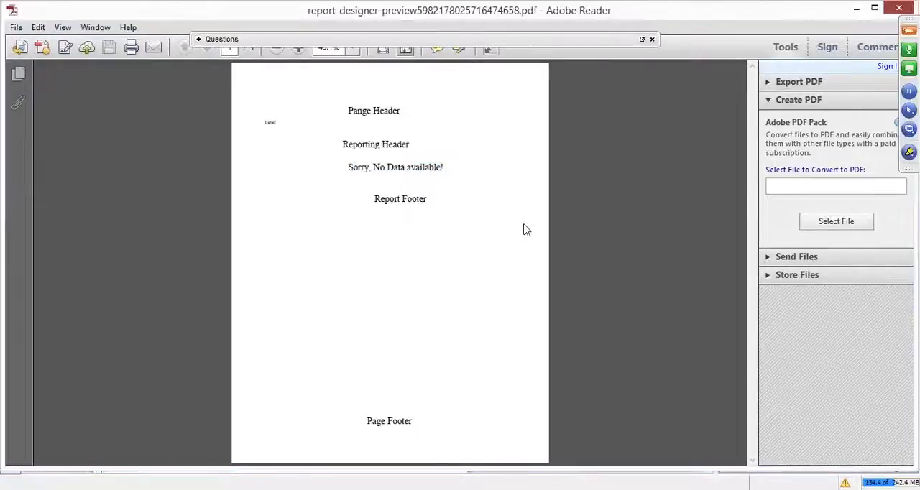
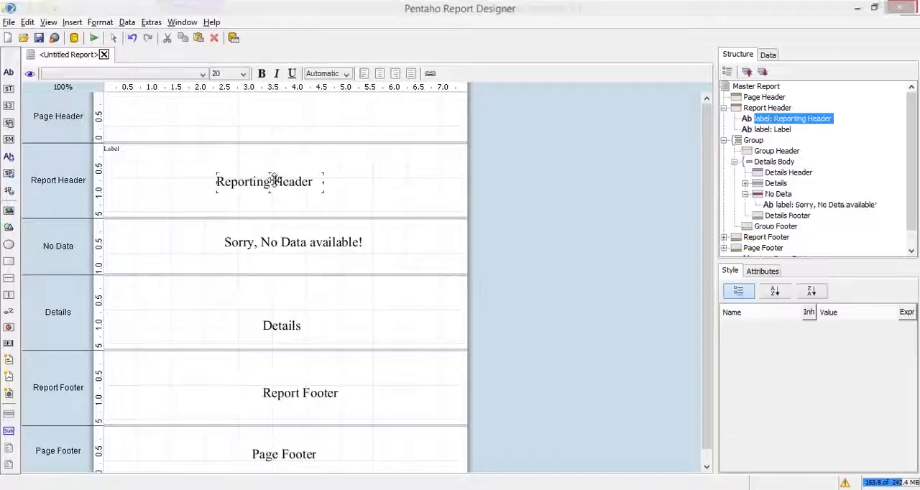
- Delete the Reporting Header, No Data, Details, Report Footer and Page Footer text labels, keeping the small default label in the Report Header
key(Delete)
key(Delete)
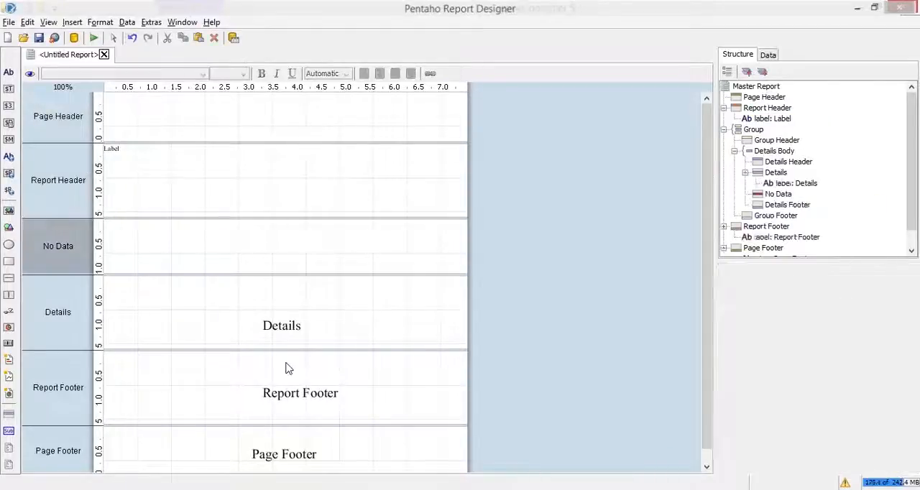
click(282, 325)
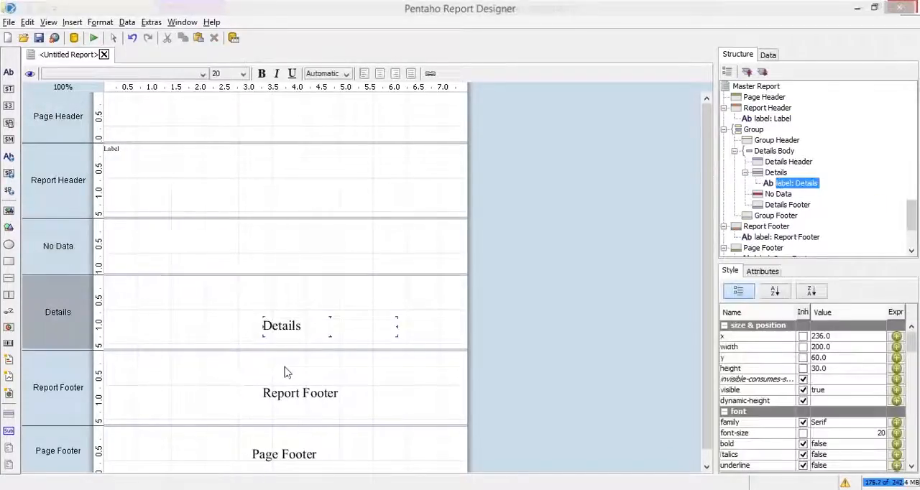
key(Delete)
click(278, 393)
key(Delete)
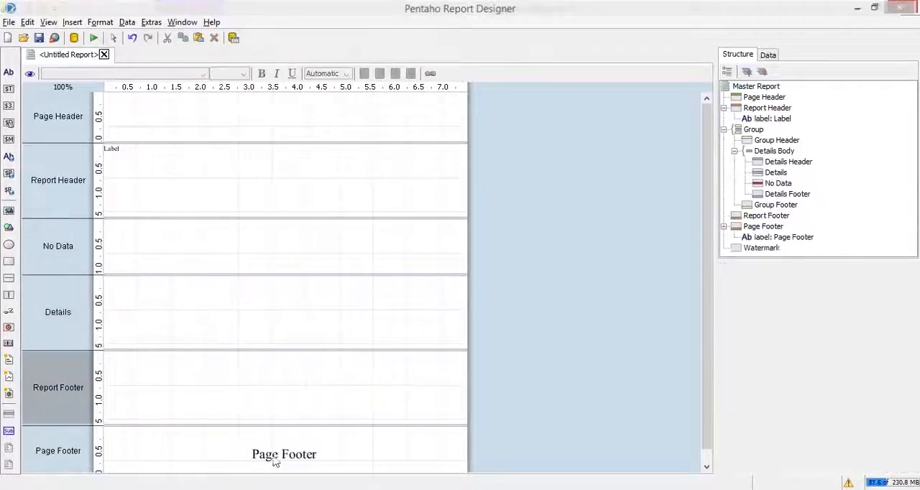
click(272, 454)
key(Delete)
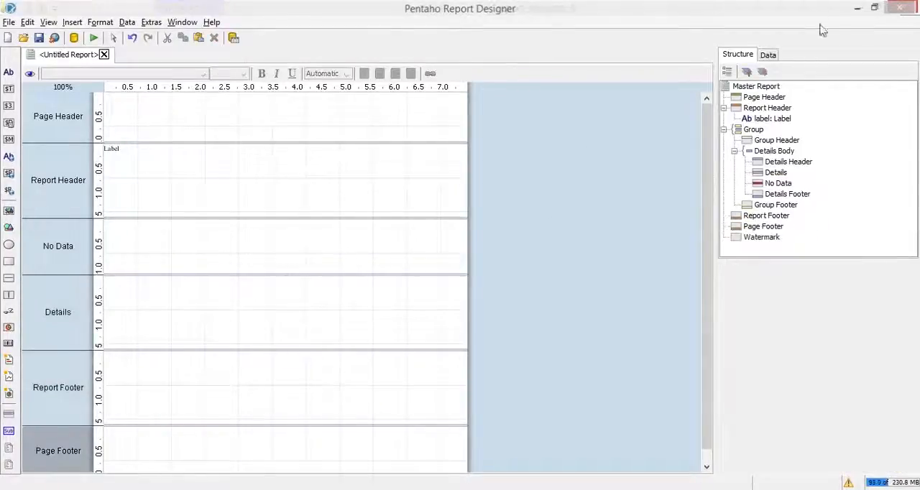
- Start adding a Table data source to the report's data sets
click(767, 55)
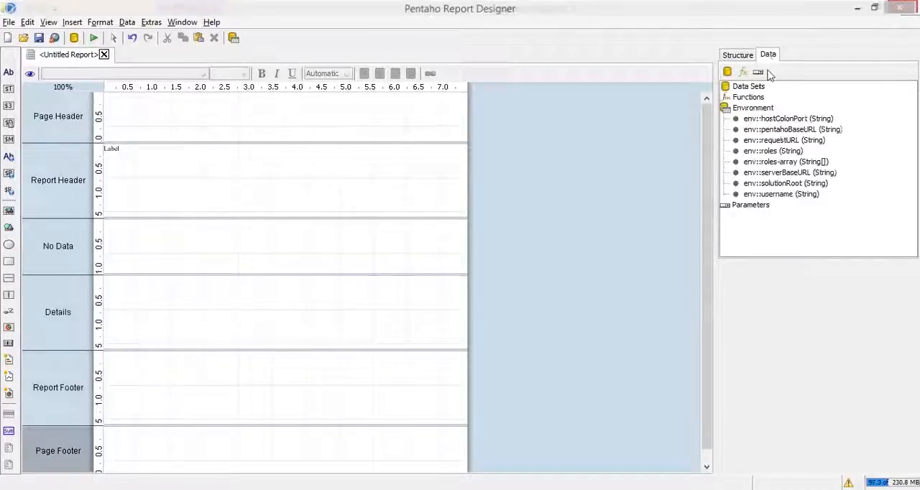
click(758, 89)
right_click(758, 92)
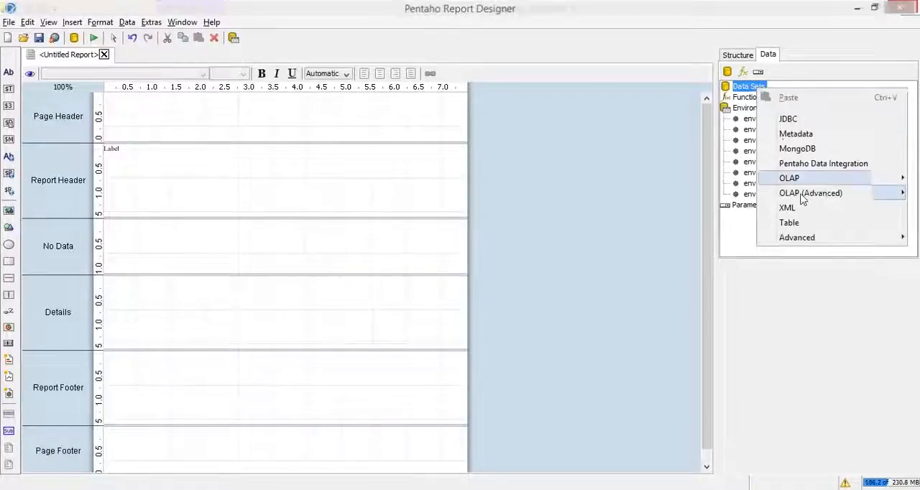
click(787, 222)
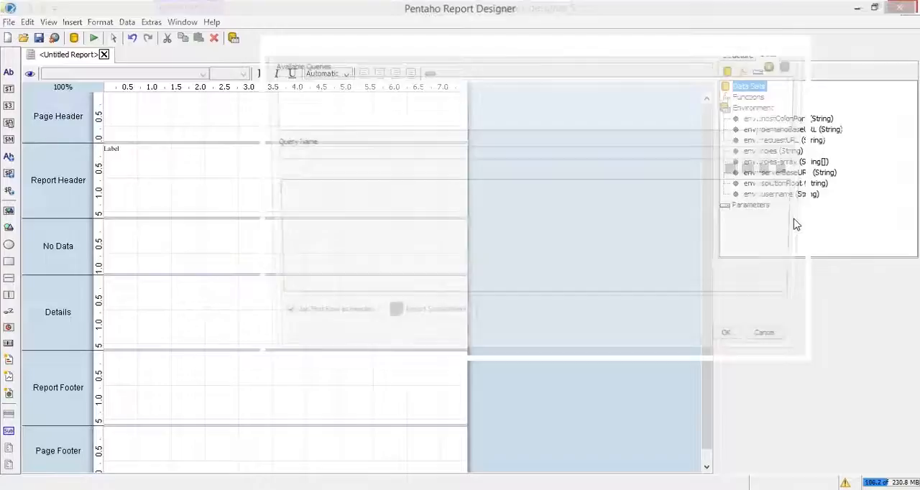
key(alt+Tab)
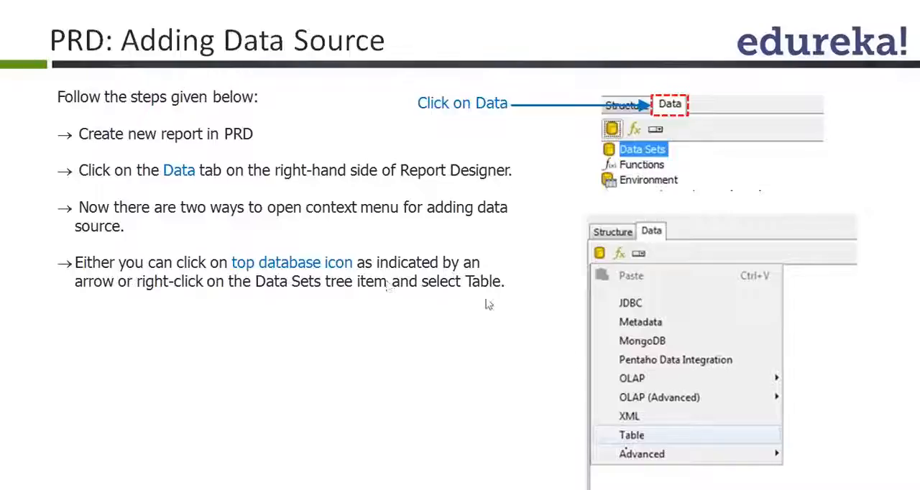
click(645, 440)
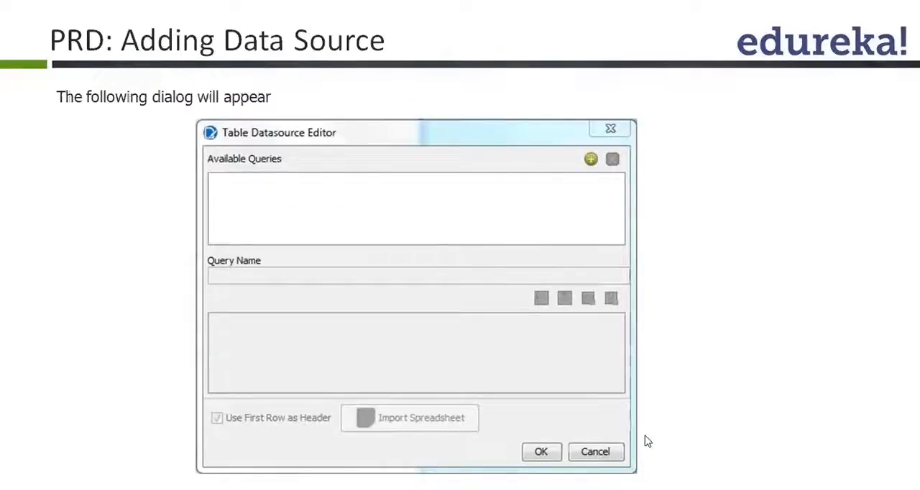
key(Left)
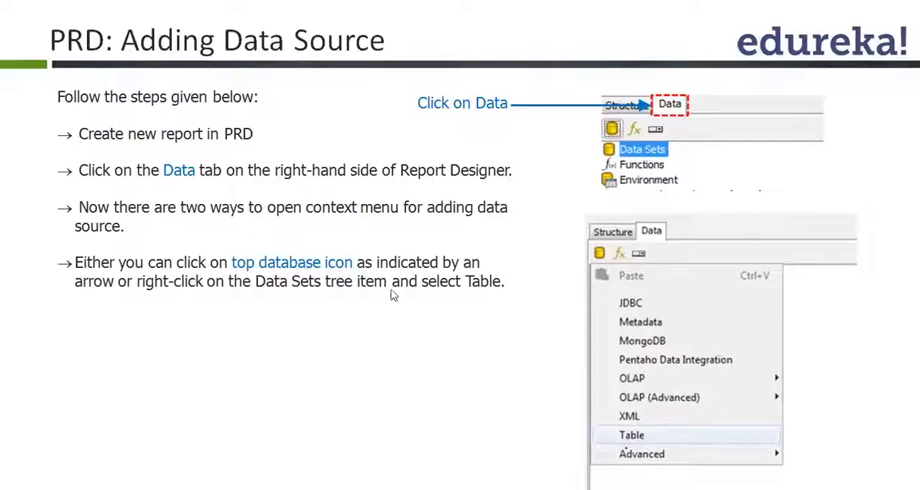
click(656, 231)
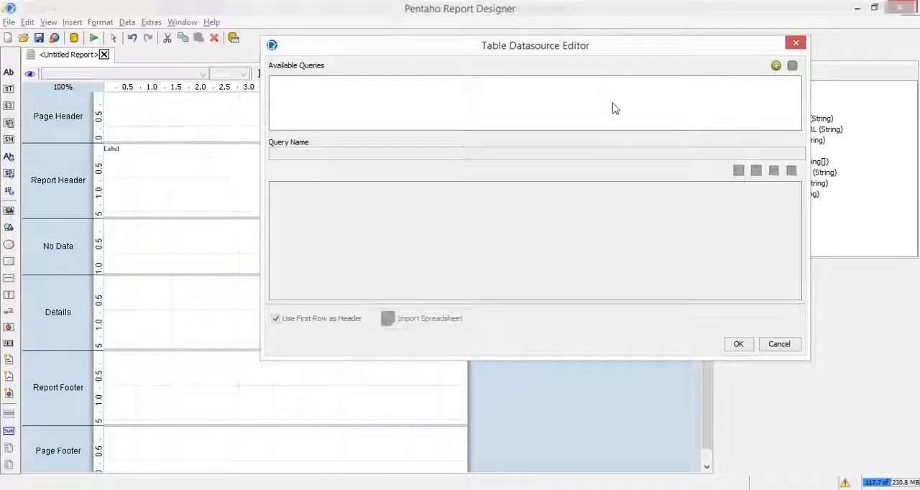
- Add a new query to the table data source and examine the data types offered for its ID column
click(776, 66)
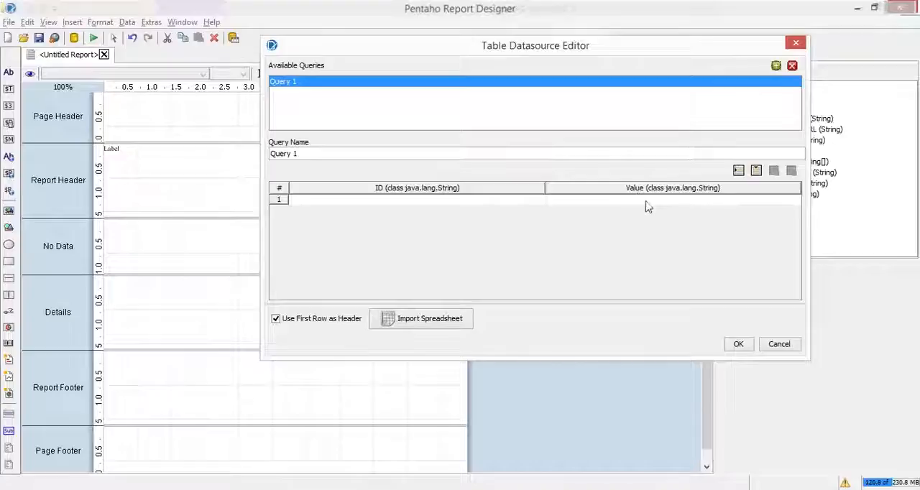
click(704, 196)
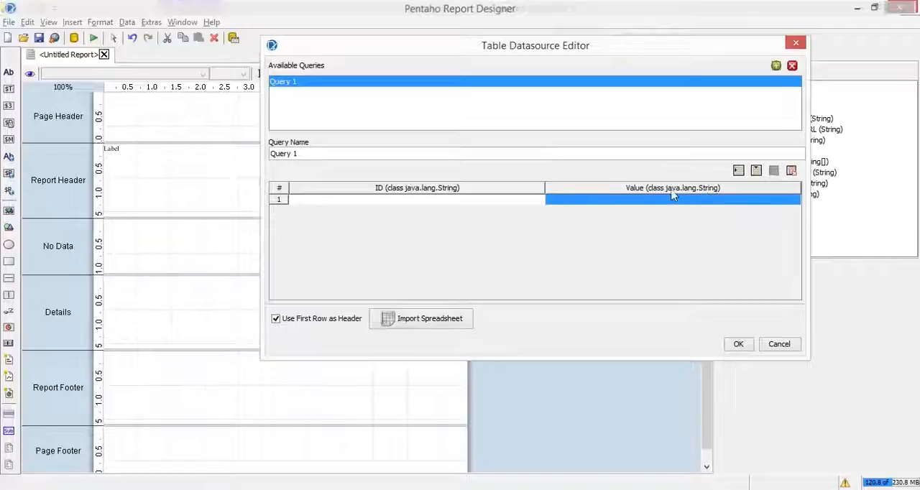
click(464, 200)
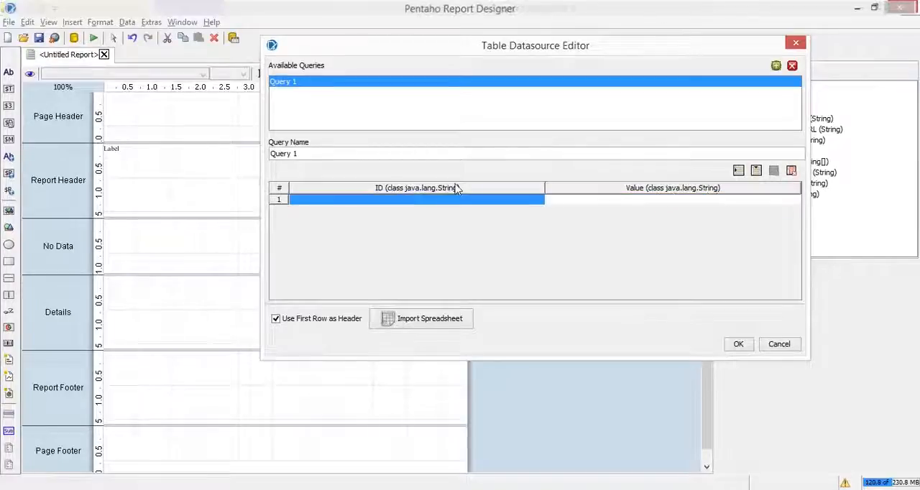
double_click(449, 186)
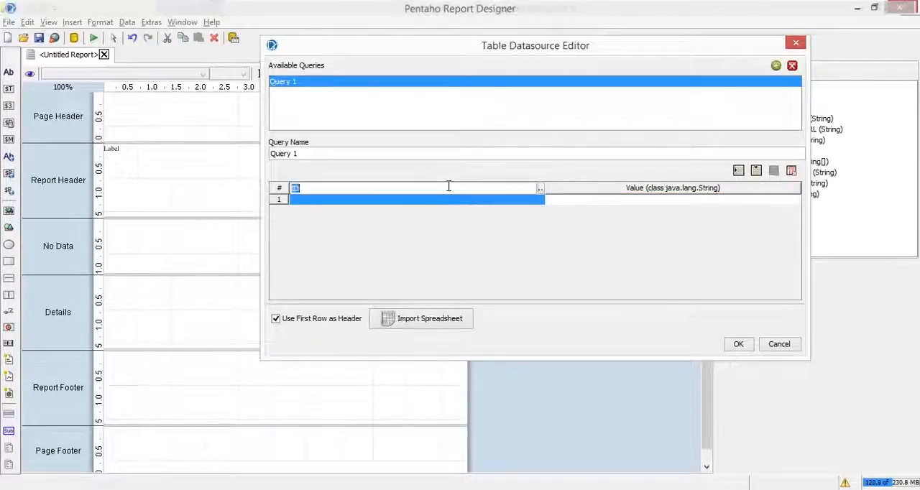
click(541, 188)
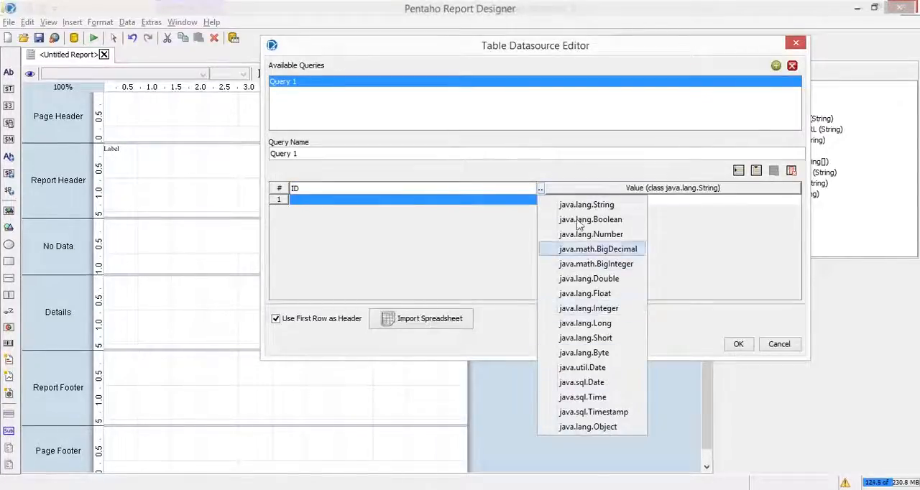
click(406, 230)
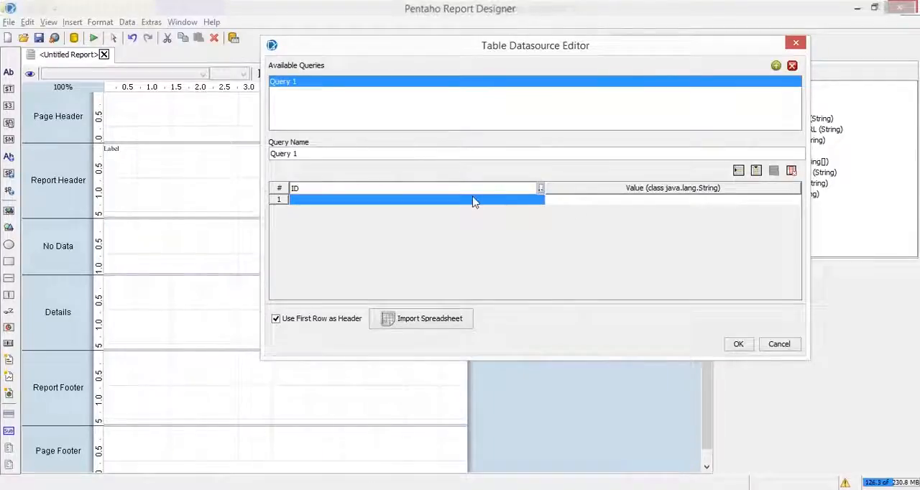
double_click(406, 201)
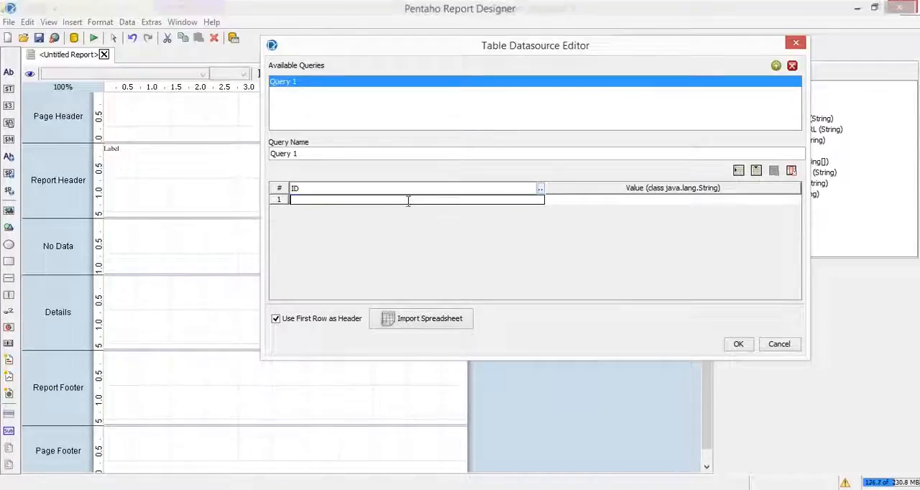
click(583, 201)
click(583, 201)
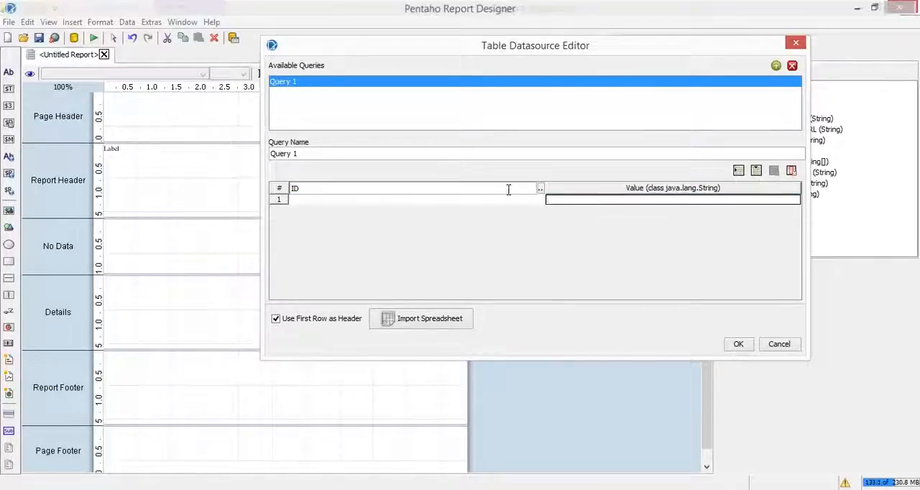
click(540, 187)
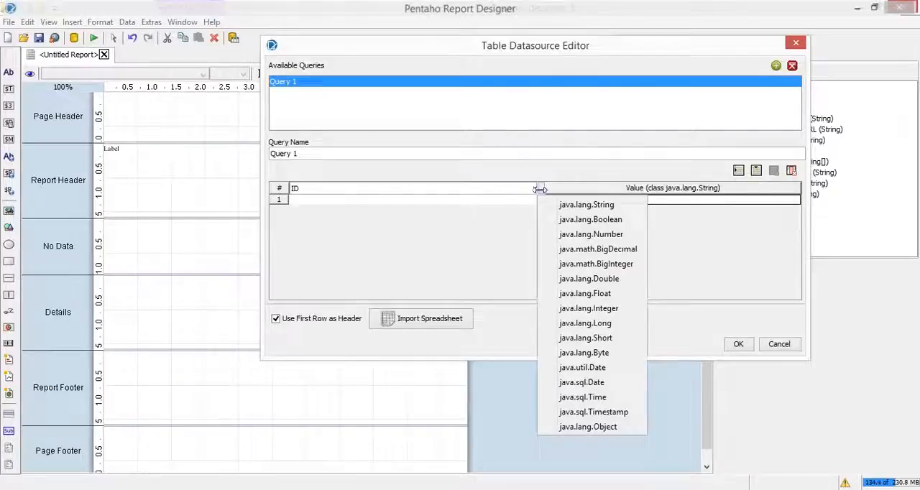
click(418, 188)
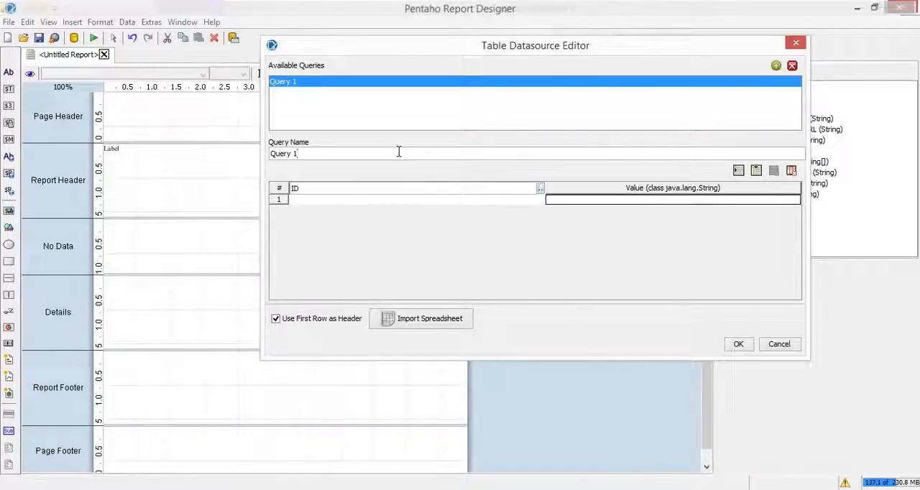
click(585, 189)
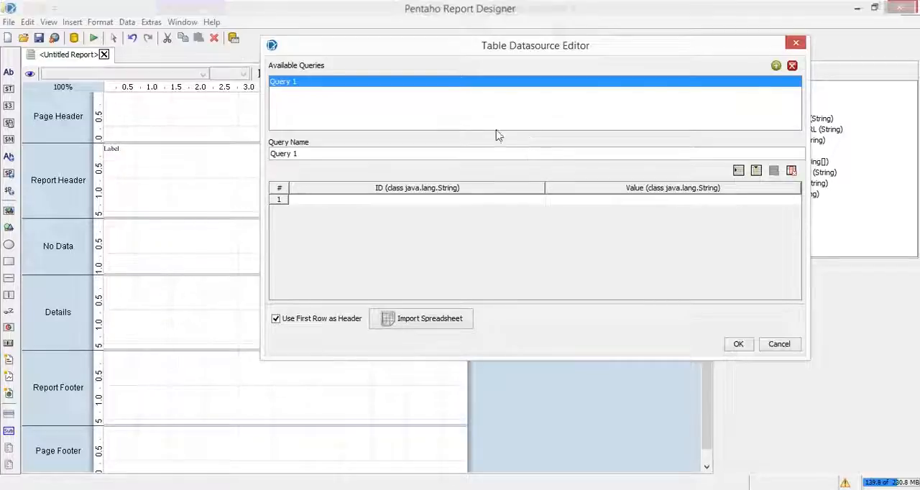
- Rename the new query to "default" in the table data source
drag(335, 154, 226, 149)
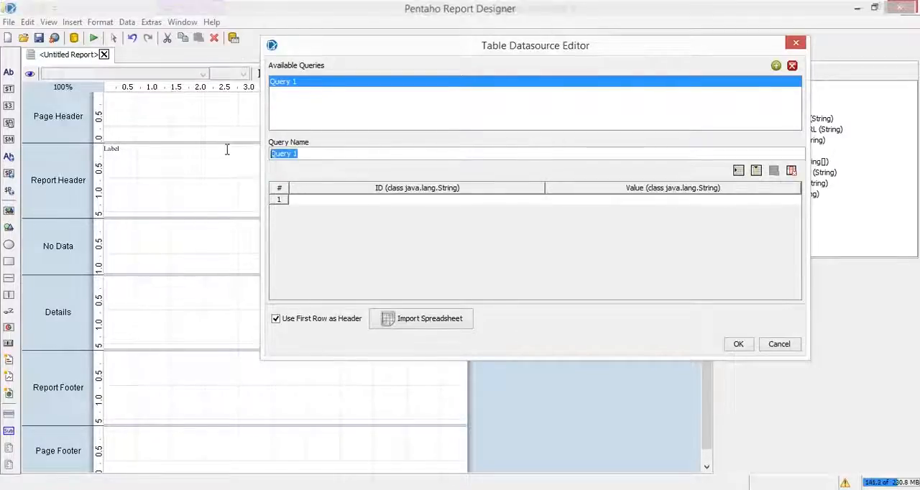
key(alt+Tab)
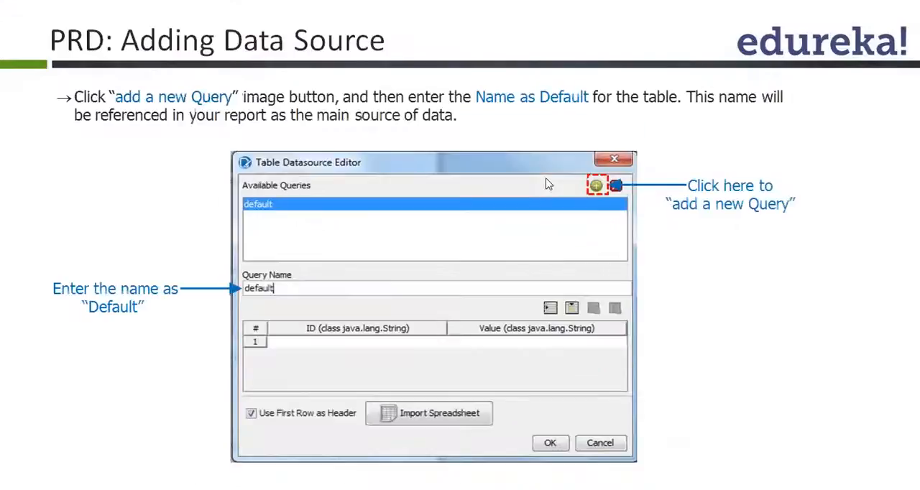
key(alt+Tab)
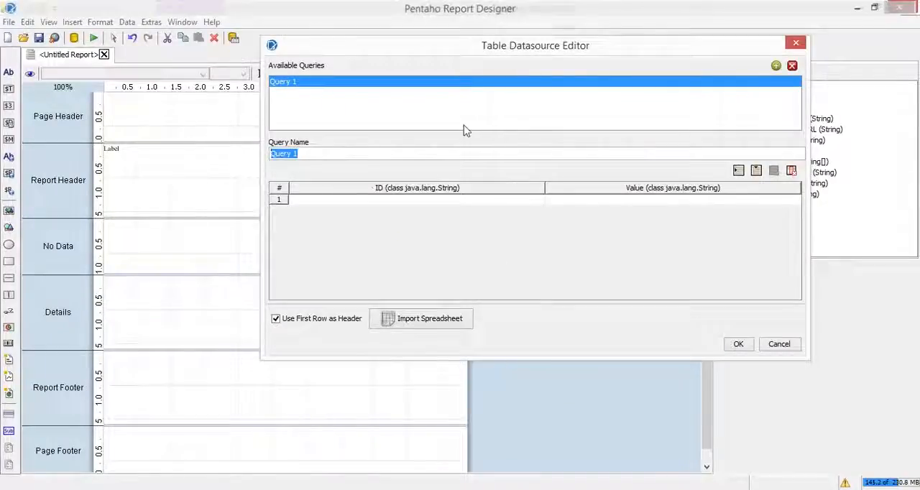
text(default)
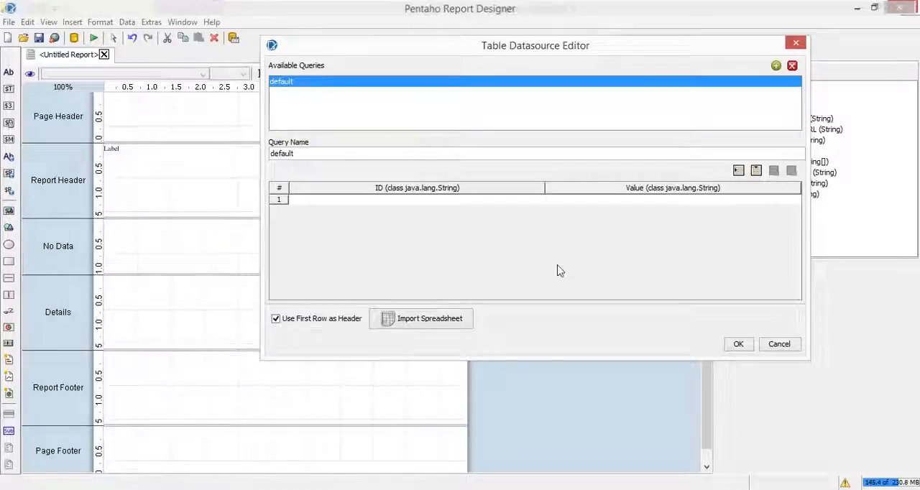
- Switch to Excel and start opening a workbook, entering the path to the edureka folder on drive E
mouse_move(184, 460)
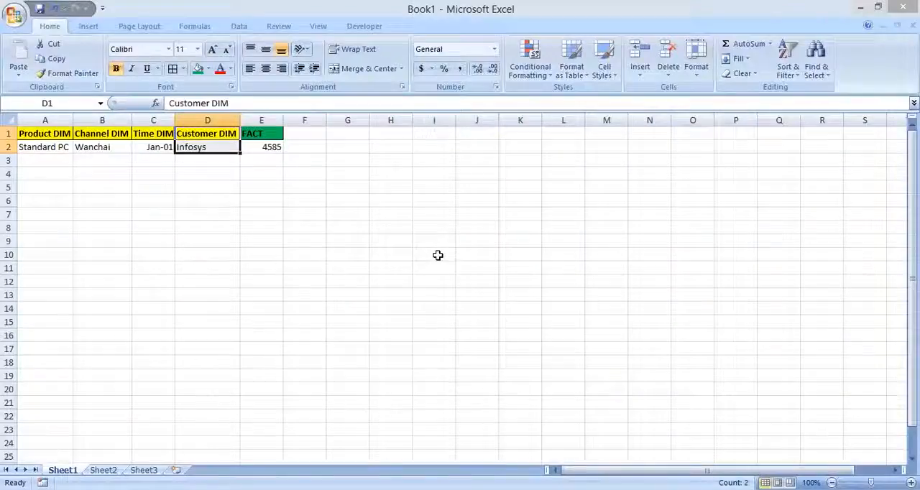
key(alt+f)
click(401, 166)
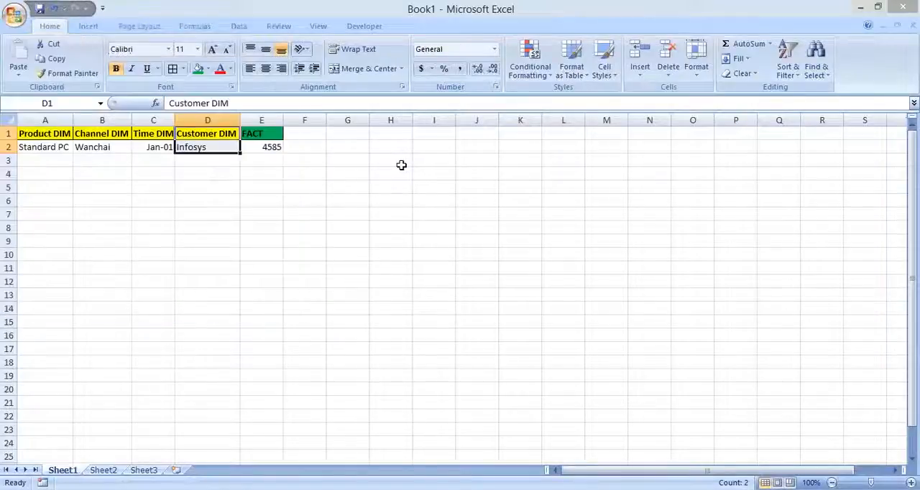
key(ctrl+o)
text(E:\)
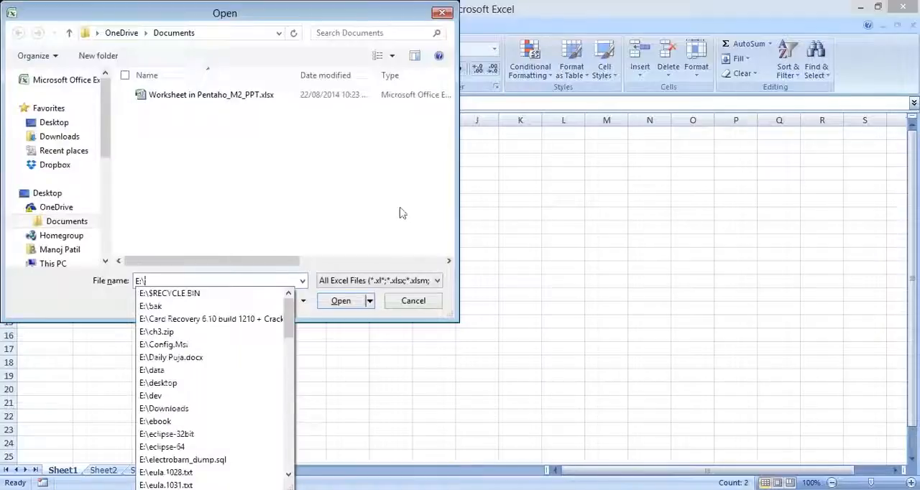
text(manoj)
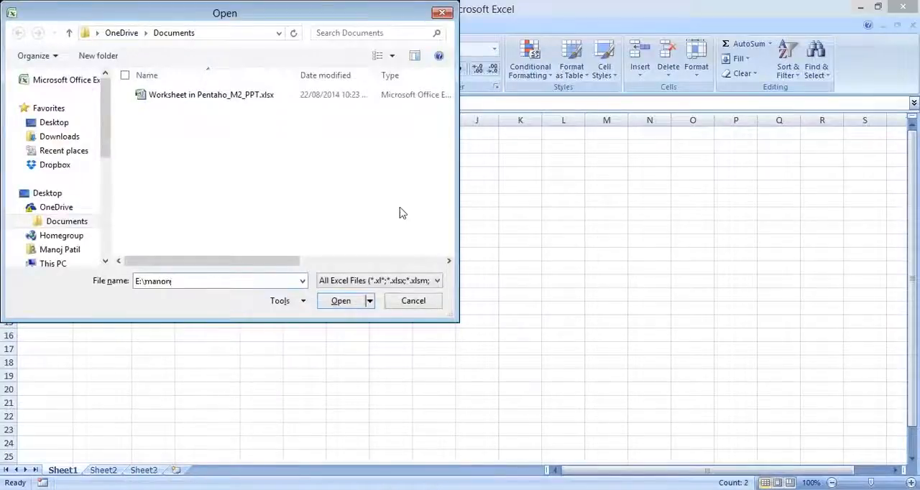
key(BackSpace)
key(Down)
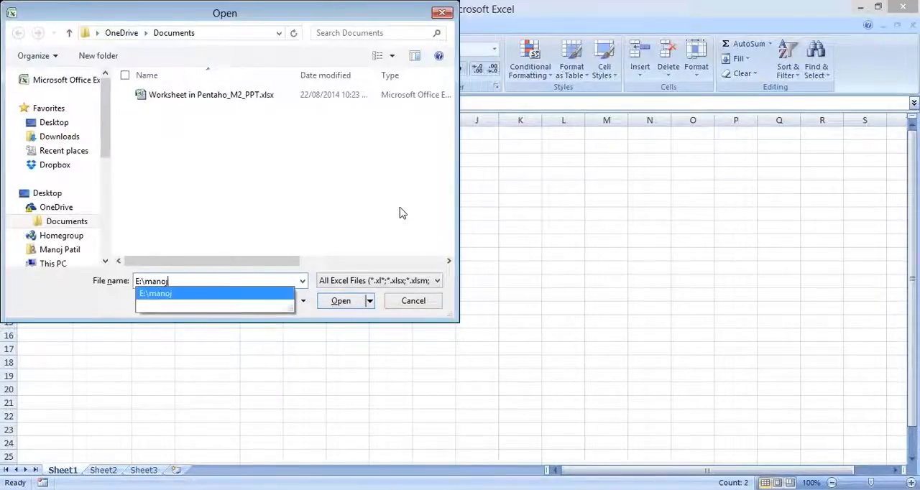
text(\edureka)
key(Down)
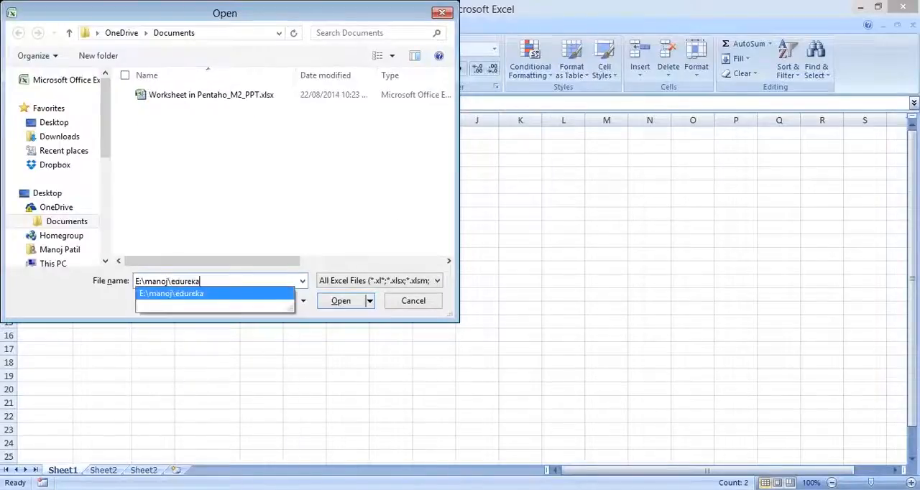
- Browse Excel's Open dialog to the Module1 folder inside deliverables\final
text(\)
key(Down)
key(Down)
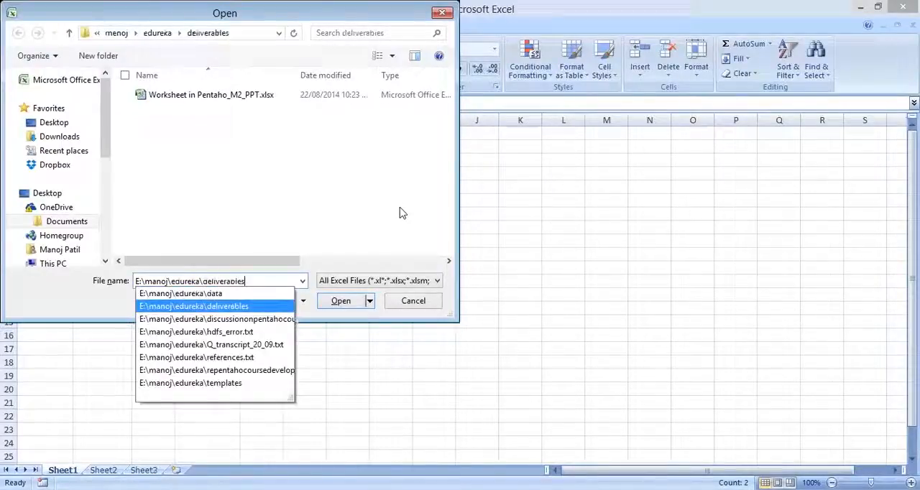
key(Return)
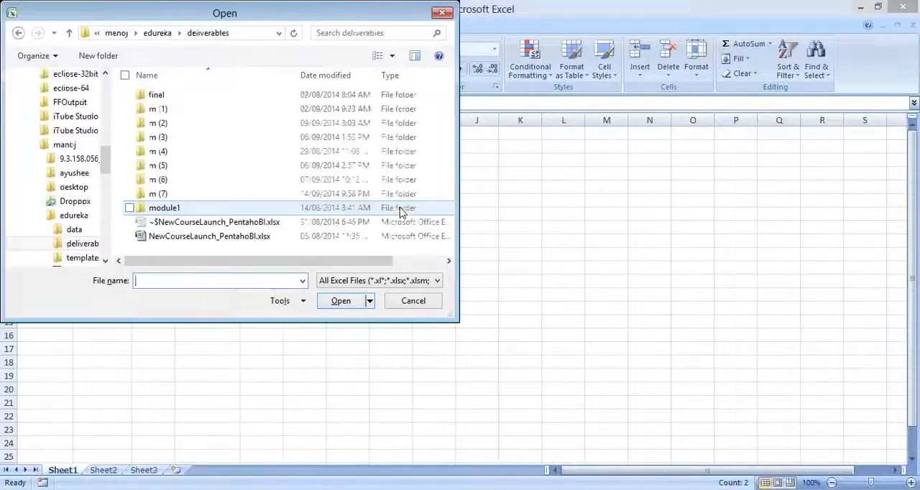
double_click(241, 95)
double_click(240, 95)
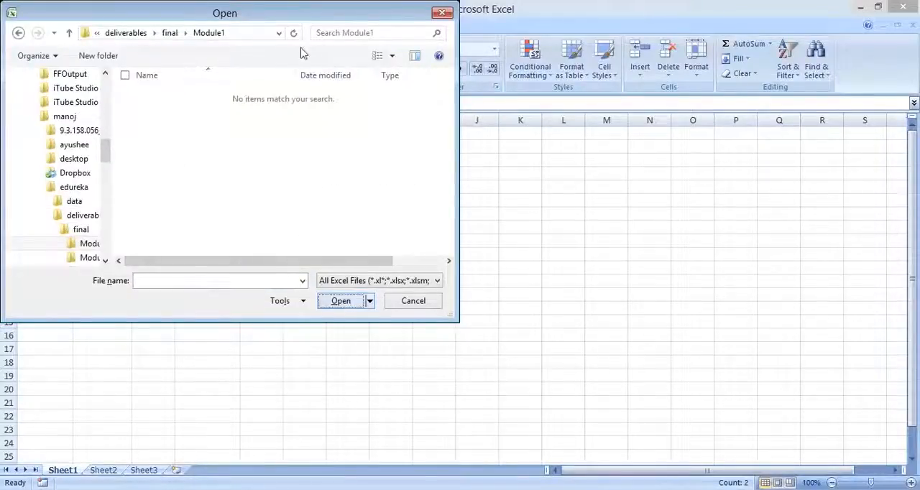
- Open the Module1 folder in a File Explorer window using the path from the Open dialog
click(238, 31)
key(ctrl+c)
key(super+r)
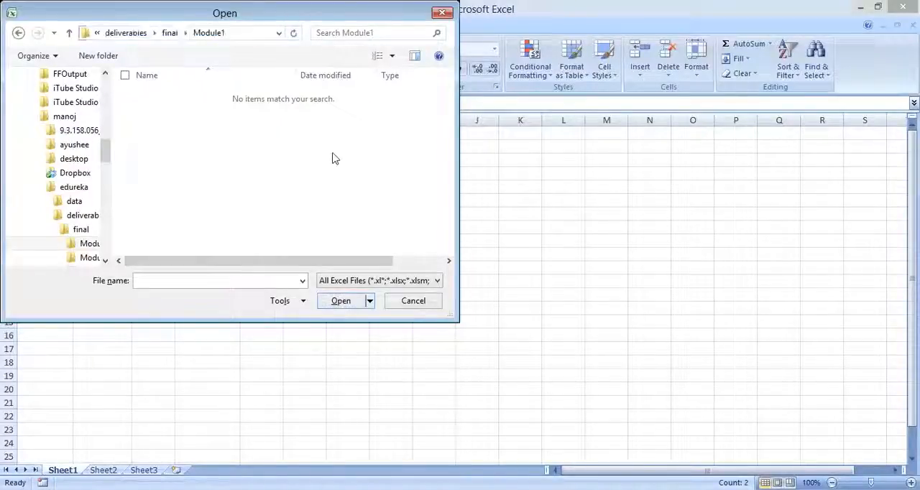
key(ctrl+v)
key(Return)
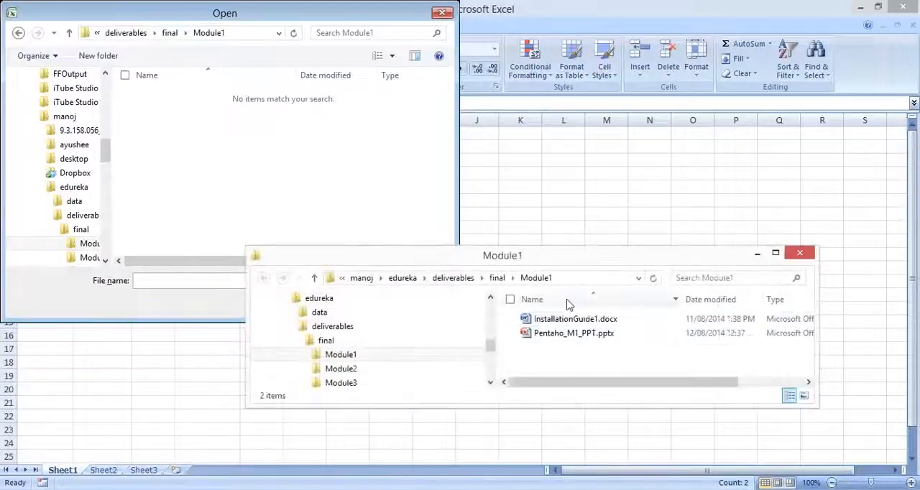
- Open forbes_top_100_2014_3D.xlsx from the m (2) folder under deliverables and cancel Excel's pending Open dialog
key(alt+Up)
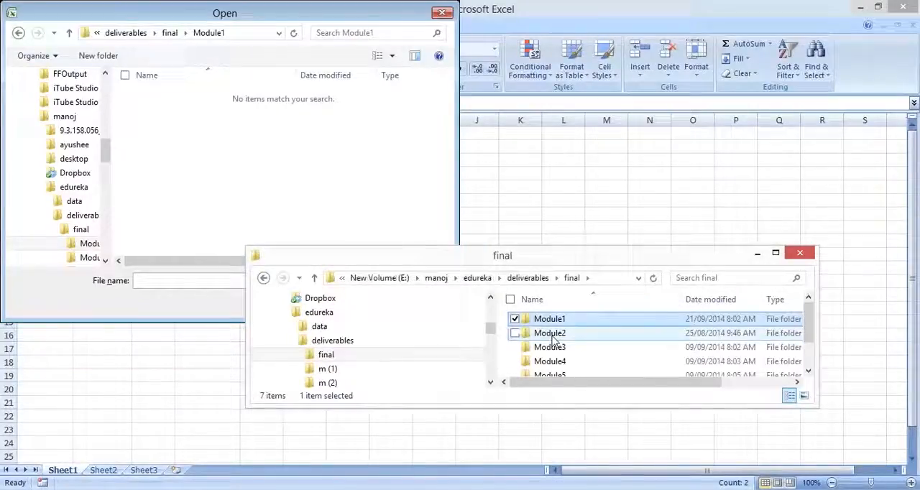
key(alt+Up)
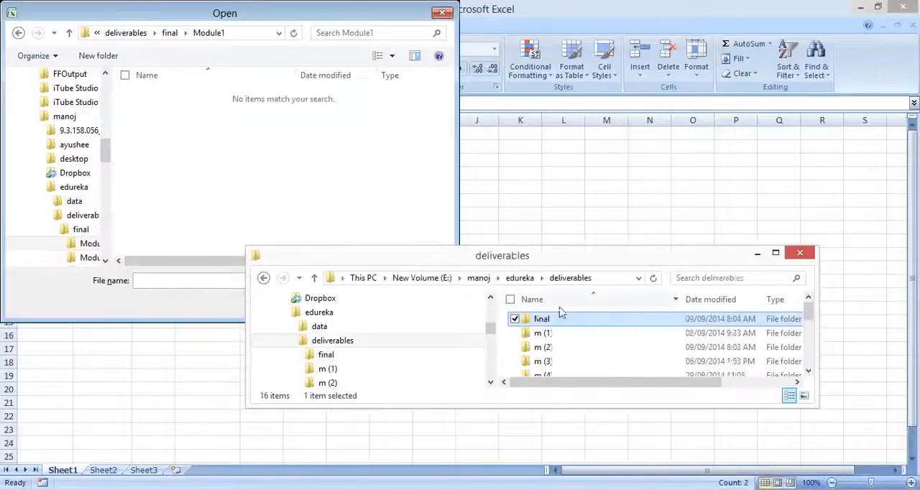
double_click(554, 336)
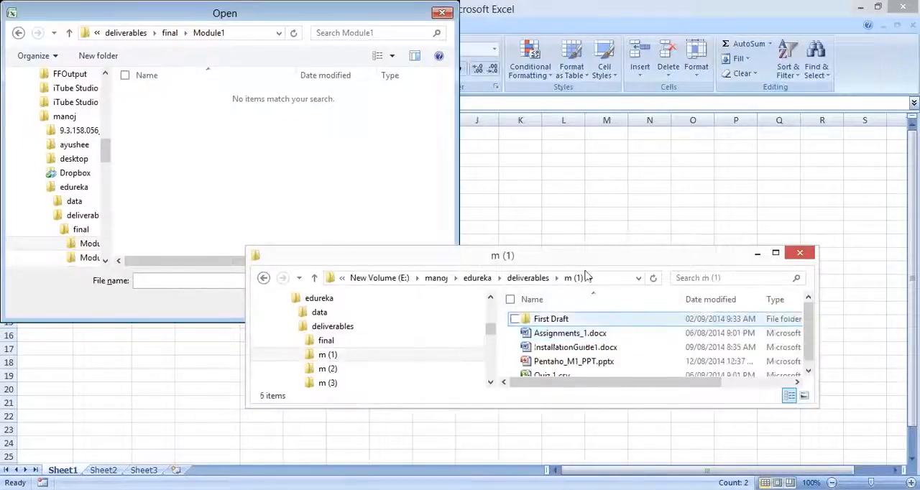
drag(542, 130, 597, 121)
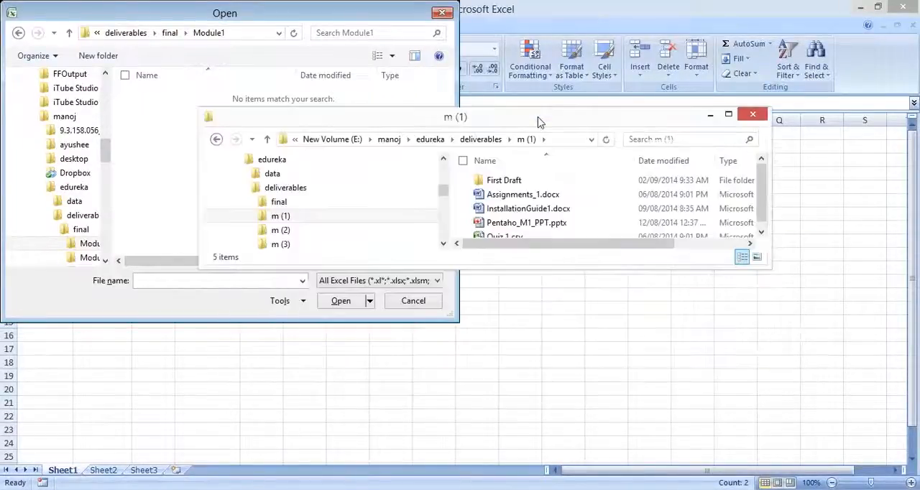
click(481, 137)
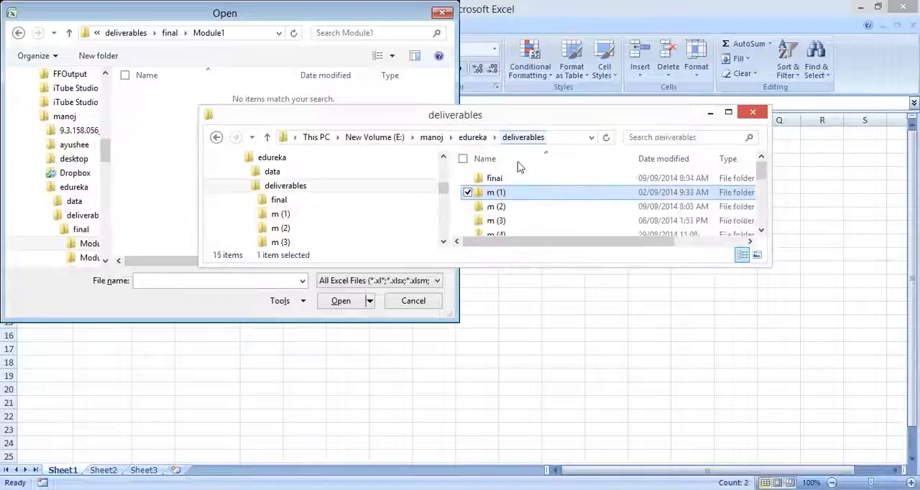
double_click(532, 207)
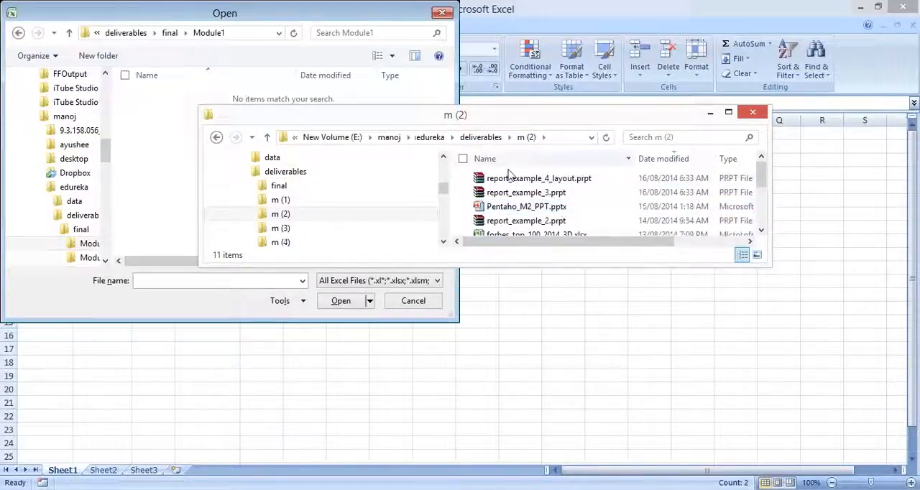
click(544, 230)
double_click(544, 230)
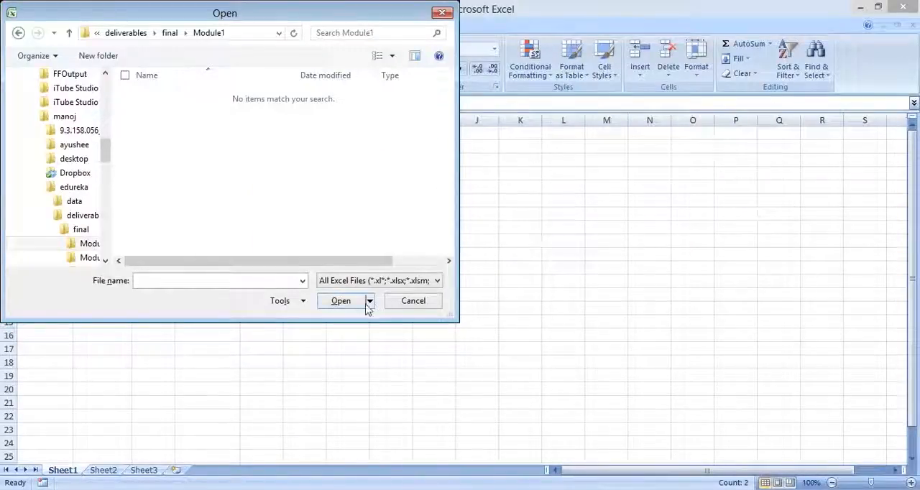
click(413, 300)
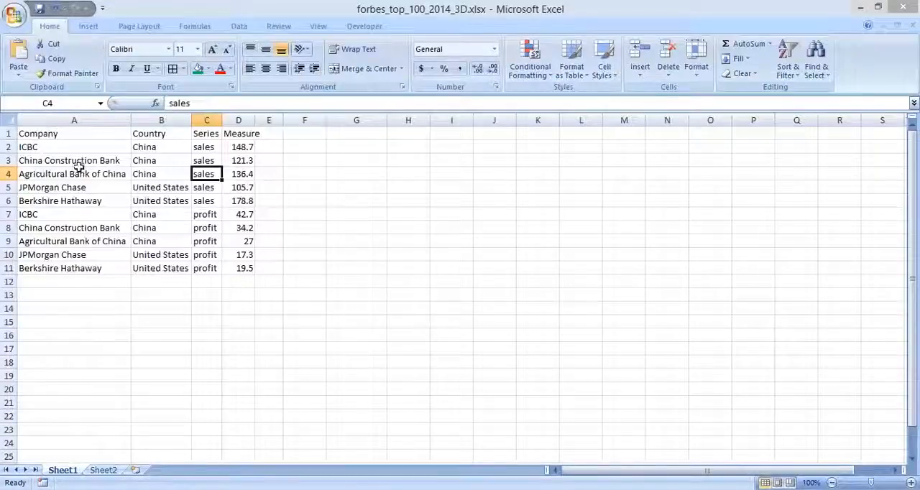
- Examine the header row and the Company, Country and Series columns on Sheet1 of the Forbes workbook
click(65, 136)
drag(65, 135, 244, 136)
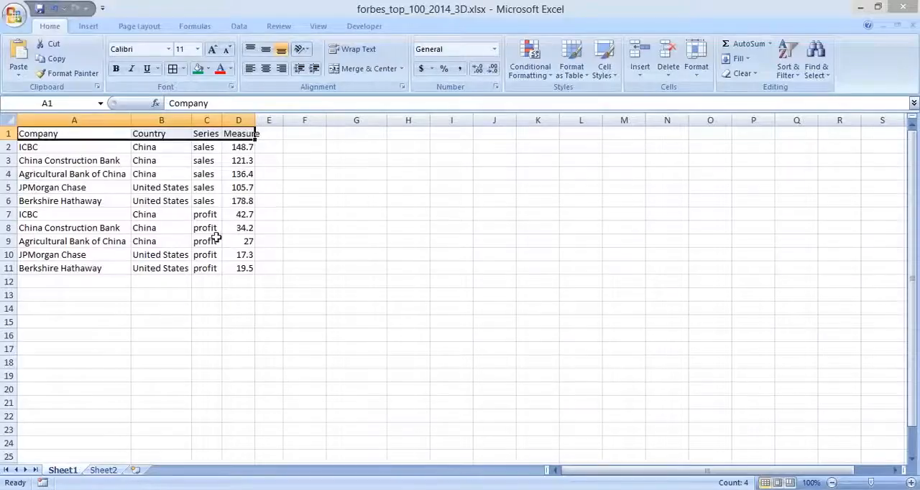
click(238, 228)
drag(65, 135, 61, 268)
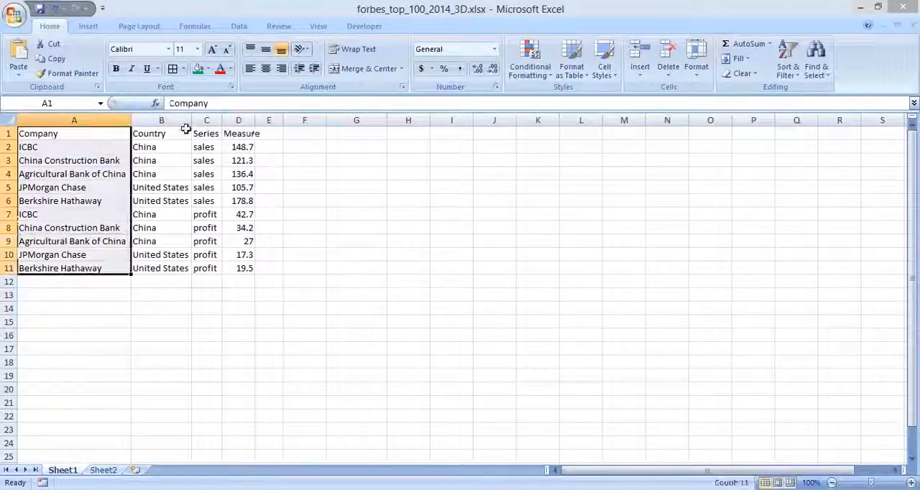
click(181, 132)
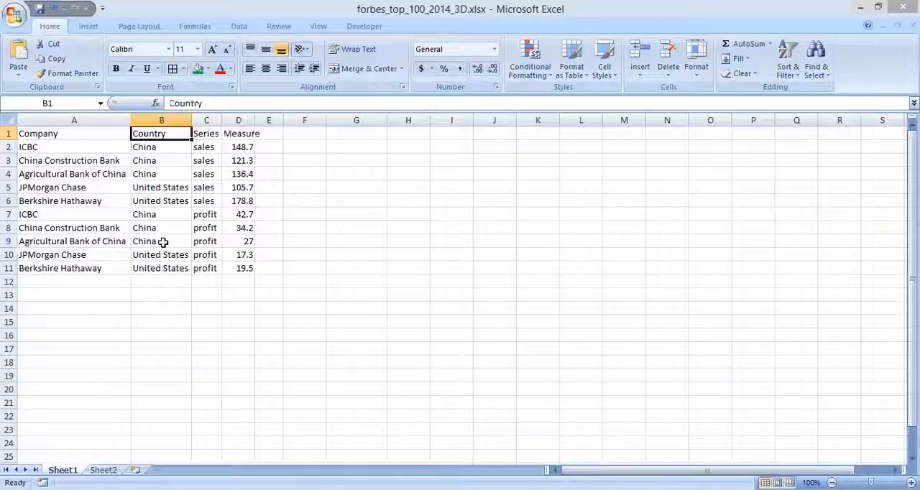
drag(163, 242, 164, 248)
drag(205, 133, 197, 260)
key(Right)
key(Left)
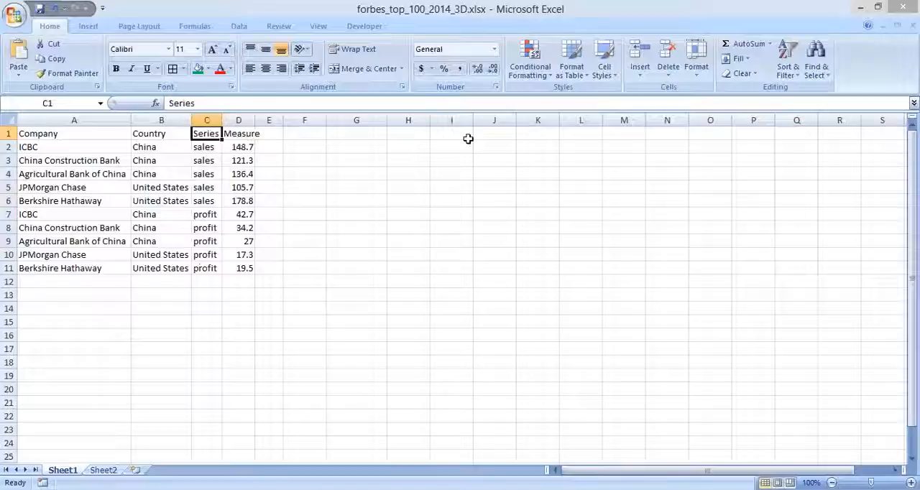
- Make the header cells A1 to D1 bold and widen the Measure column to fit its contents
key(Left)
key(Left)
key(shift+Right)
key(shift+Right)
key(shift+Right)
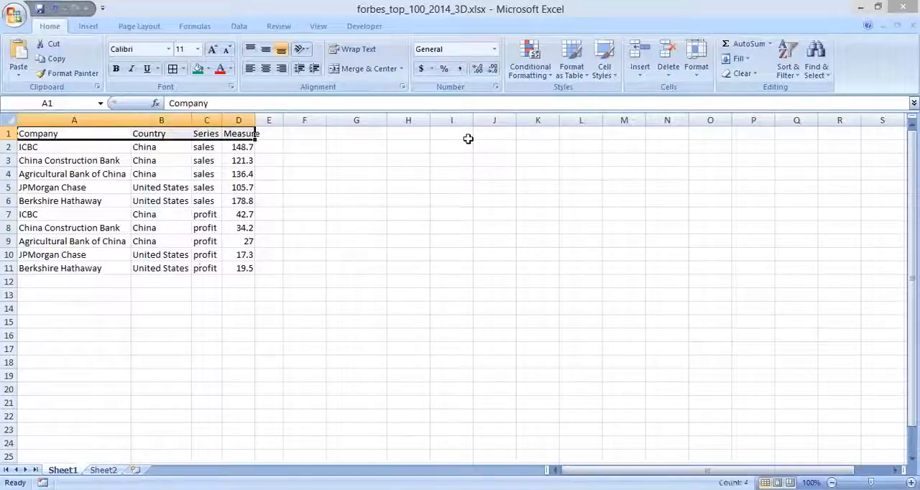
key(ctrl+b)
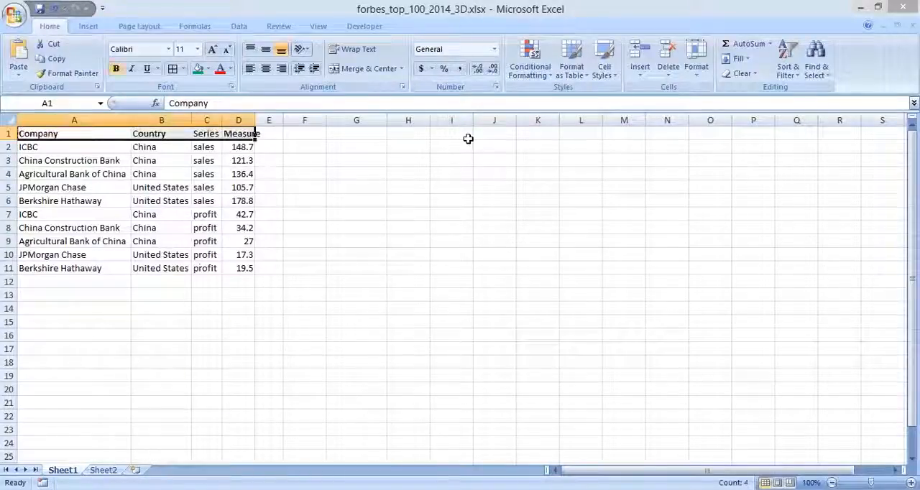
double_click(255, 119)
click(208, 174)
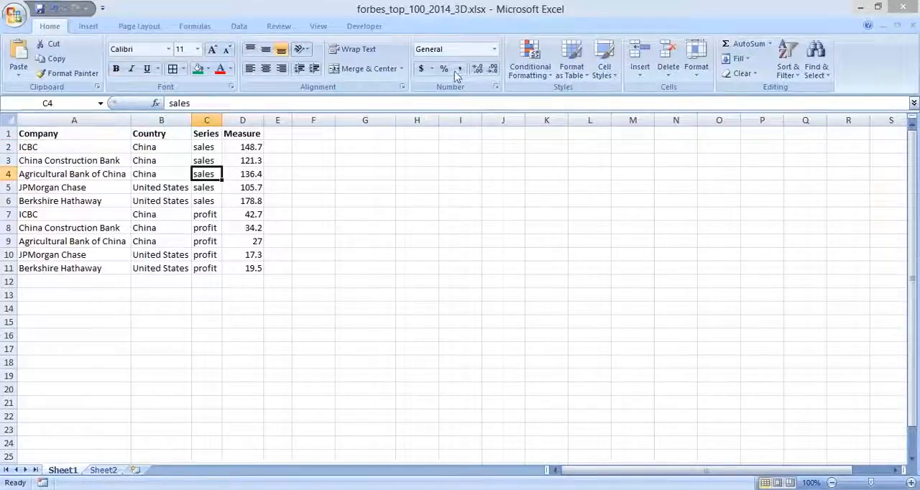
click(507, 19)
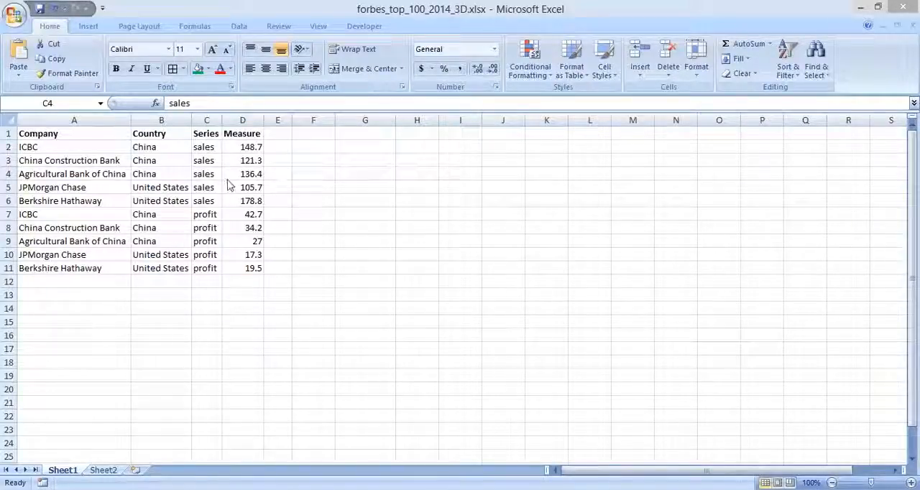
- Switch back to the Table Datasource Editor in Pentaho Report Designer and reposition its window
key(alt+Tab)
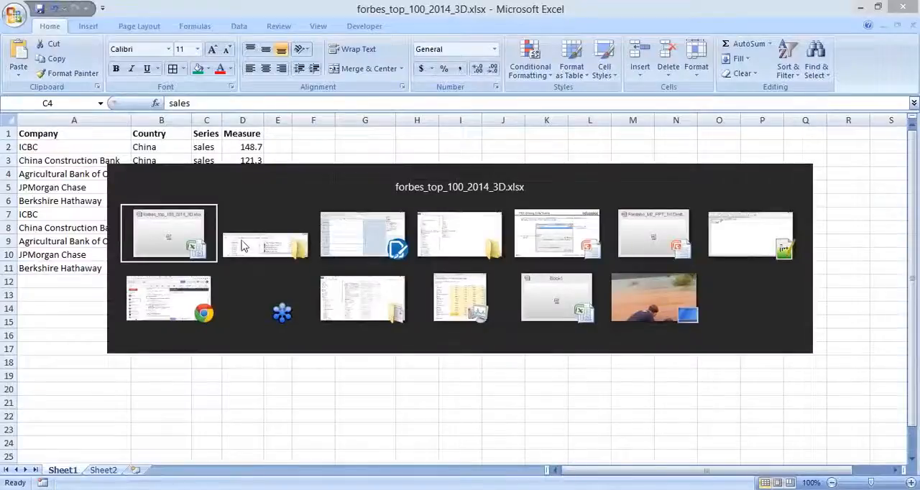
key(alt+Tab)
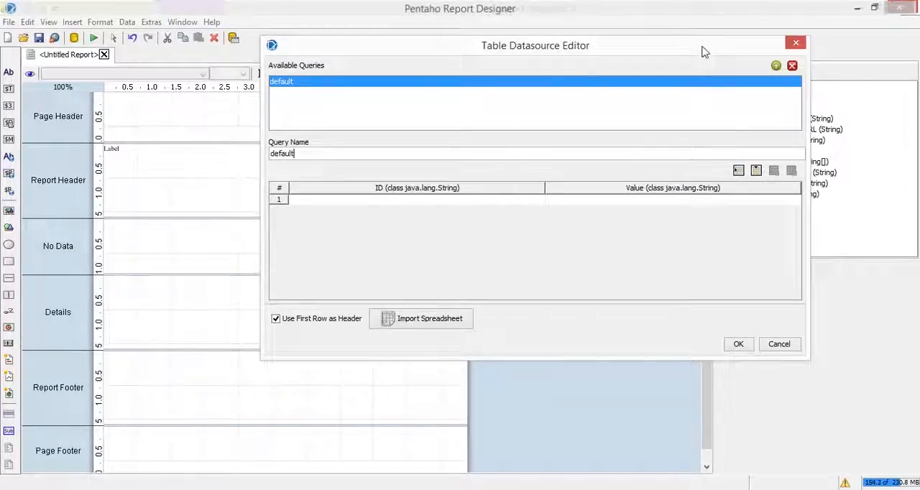
drag(689, 55, 599, 54)
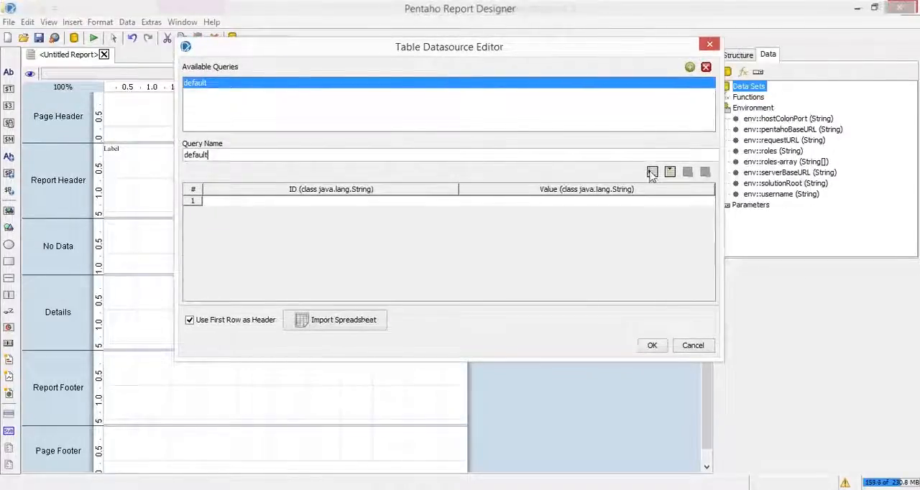
- Add two empty rows and one empty column to the default query's table
double_click(652, 174)
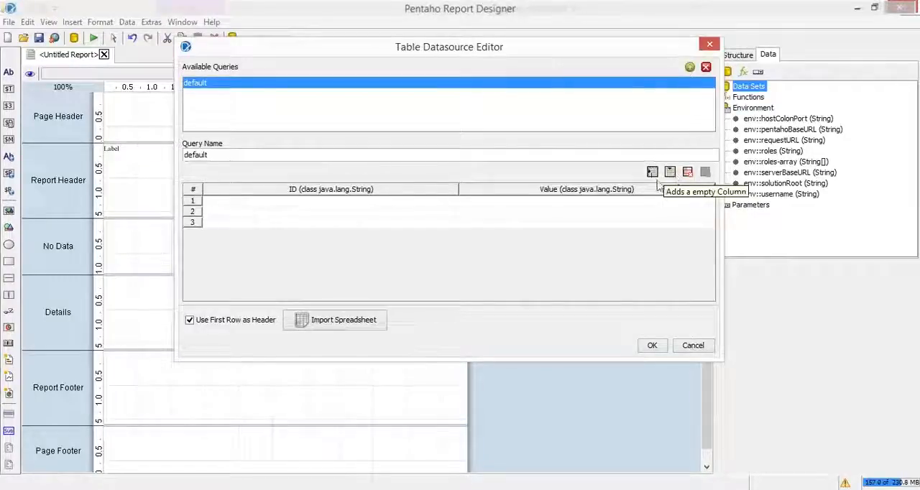
click(478, 207)
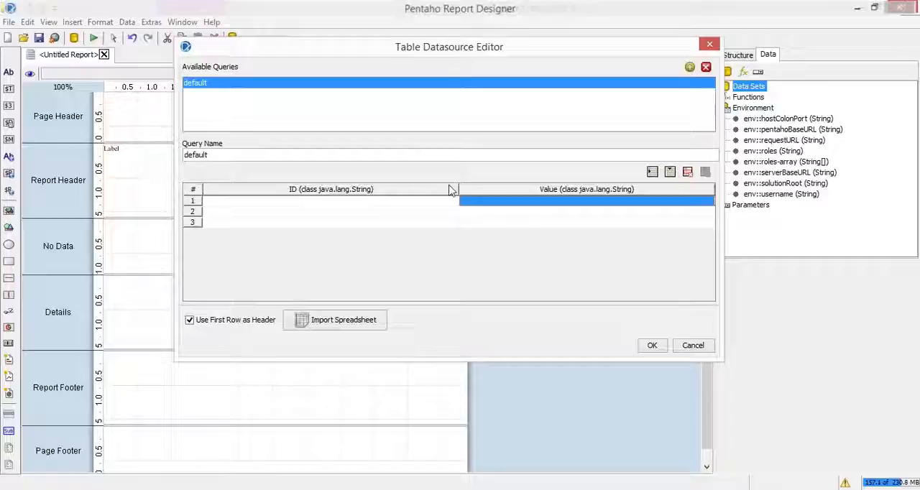
click(669, 172)
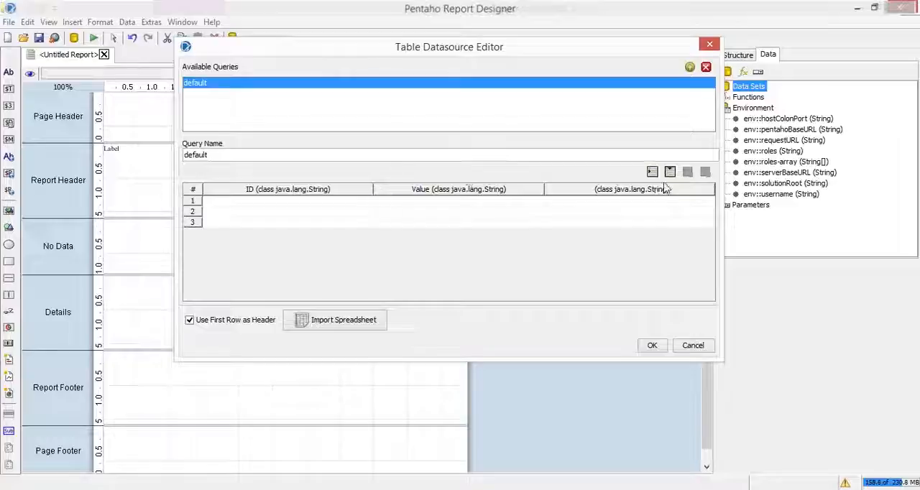
- Start a spreadsheet import for the default query with forbes_top_100_2014_3D.xlsx from the m (2) folder
click(348, 328)
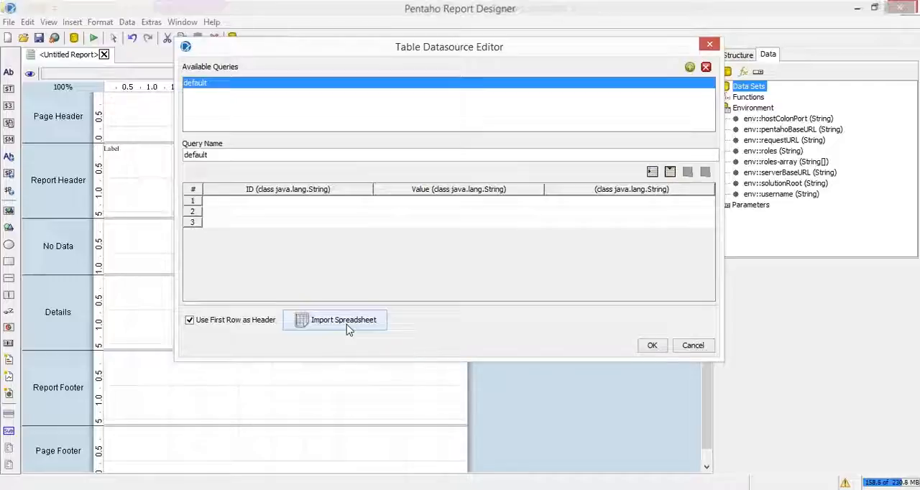
click(349, 329)
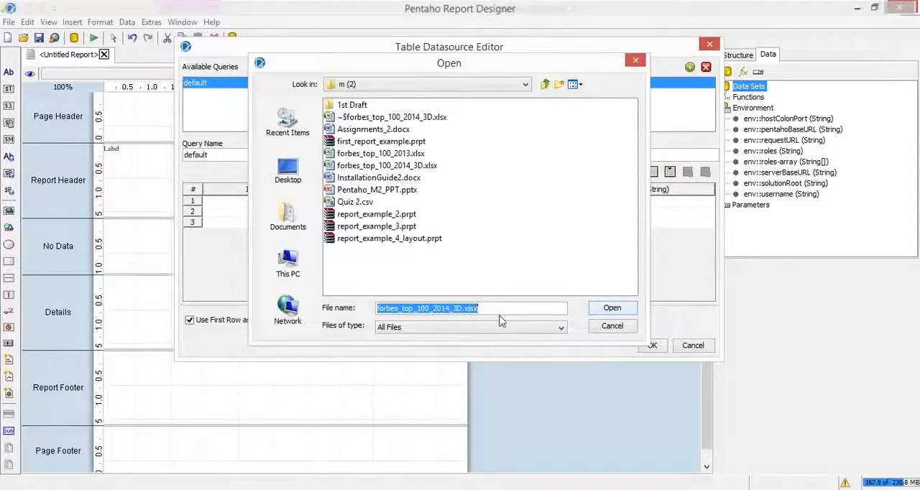
click(600, 313)
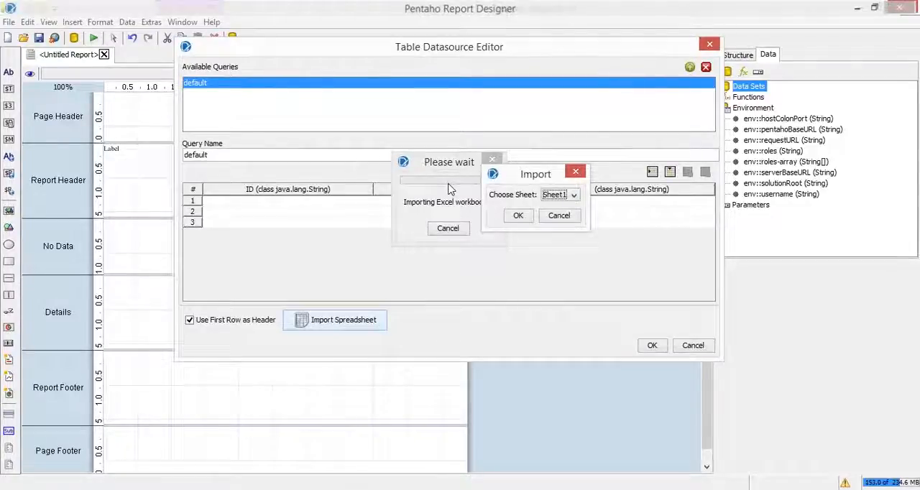
- Check the contents of Sheet2 and Sheet1 in the Excel workbook and import Sheet1 into the default query
key(alt+Tab)
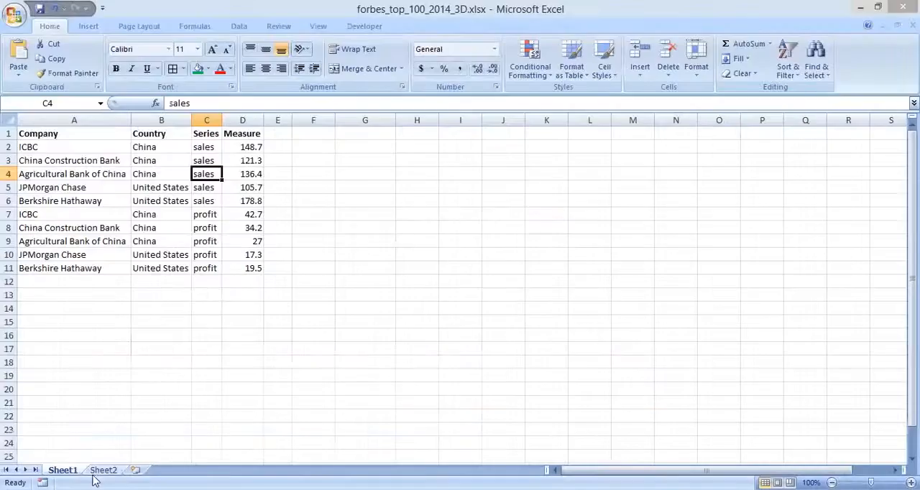
click(99, 472)
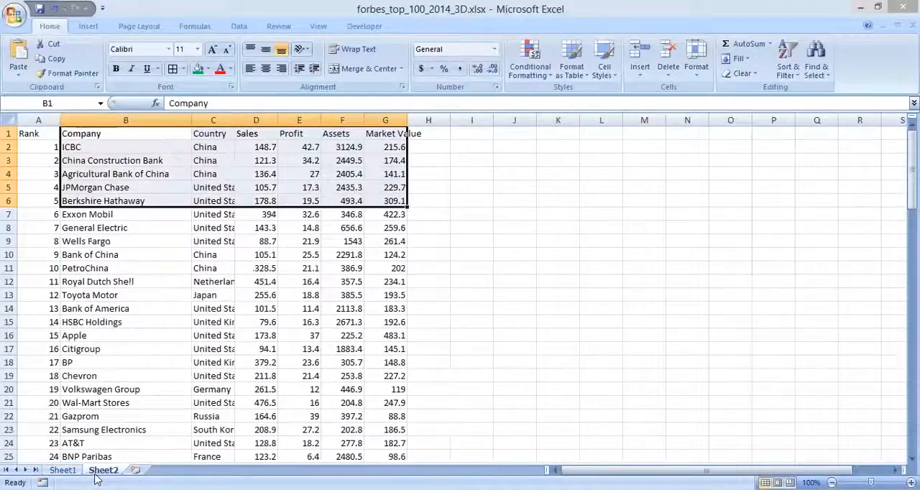
click(63, 470)
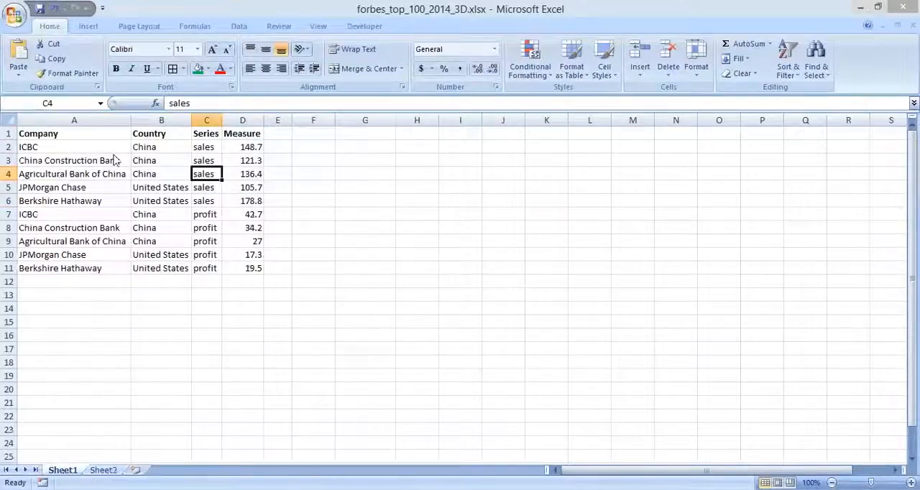
key(alt+Tab)
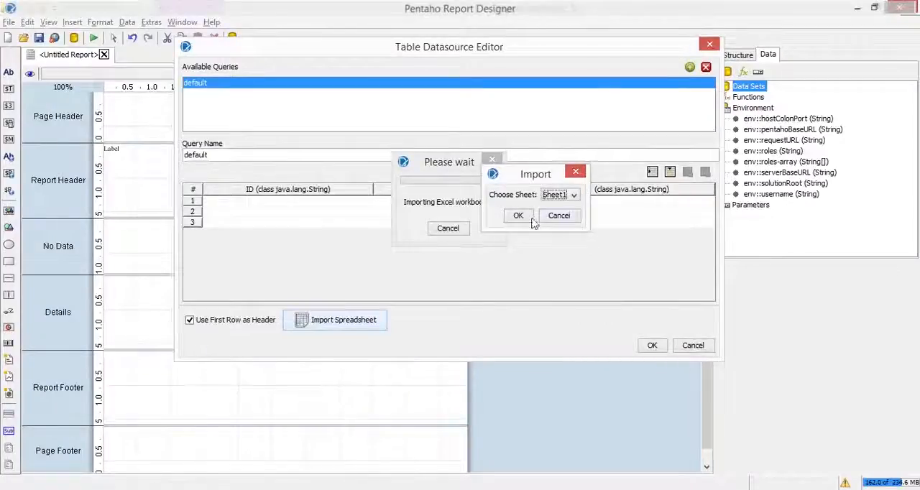
click(527, 219)
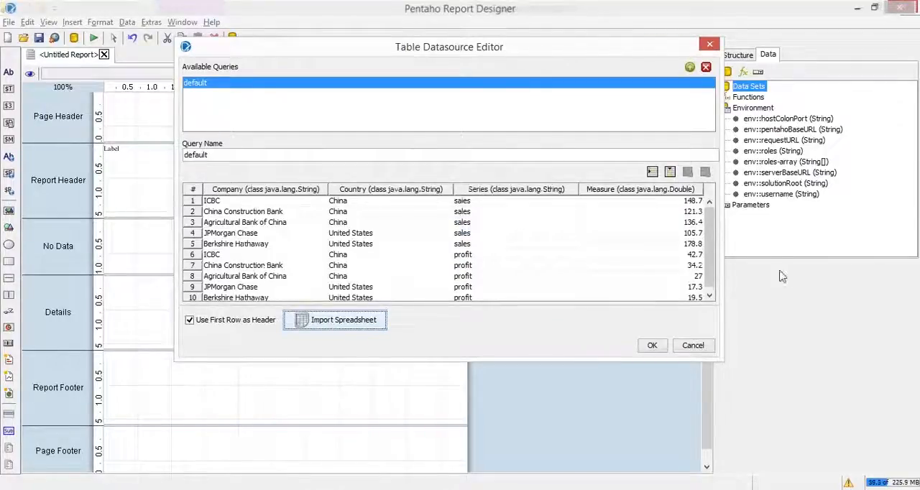
- Widen the Table Datasource Editor and check its columns against the Company, Country, Series and Measure headers in the Excel workbook
drag(722, 259, 849, 237)
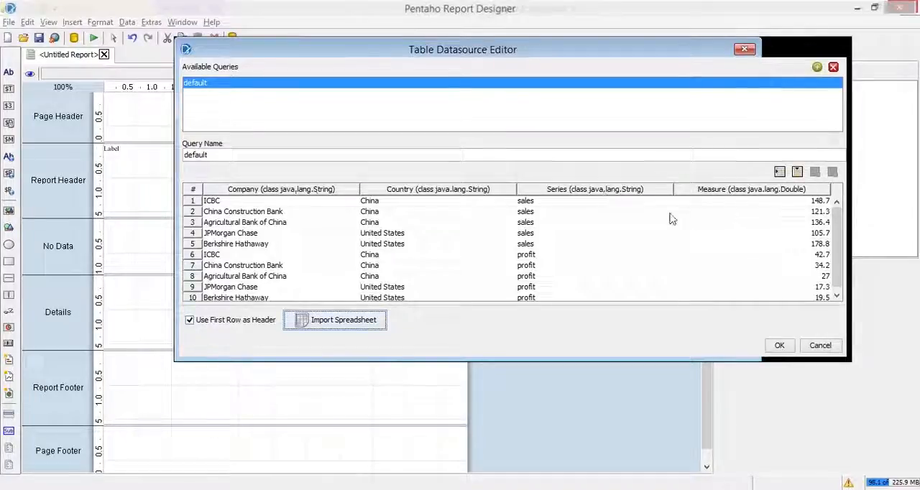
key(alt+Tab)
key(alt+Tab)
key(alt+Tab)
key(alt+Tab)
click(38, 132)
click(175, 137)
click(207, 137)
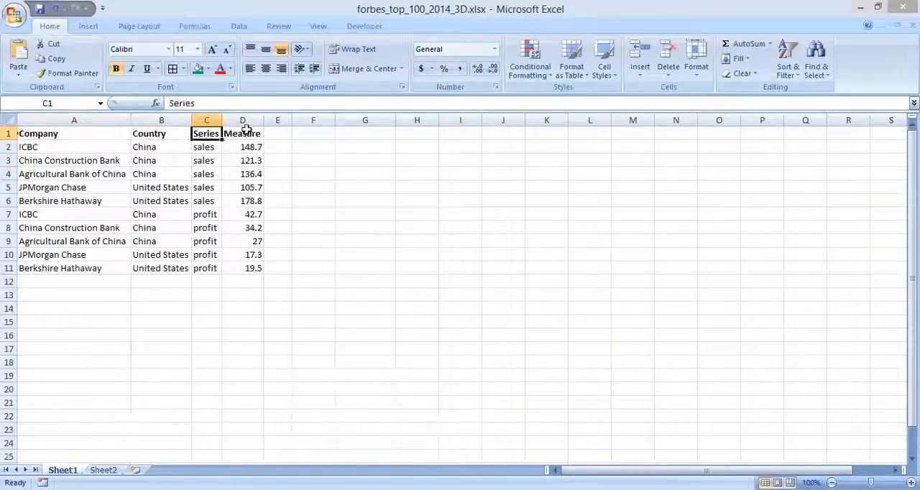
click(242, 136)
key(alt+Tab)
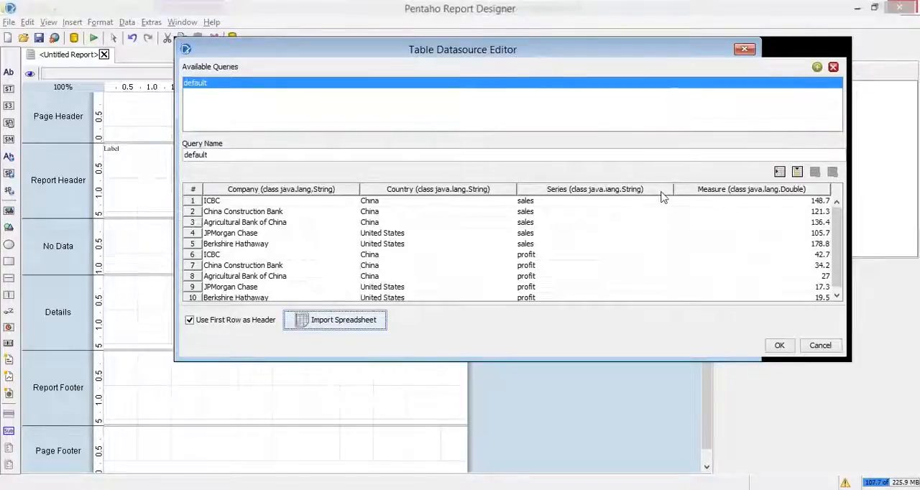
- Review the imported rows of the default query from the first ICBC entry down to the last Berkshire Hathaway entry
click(304, 211)
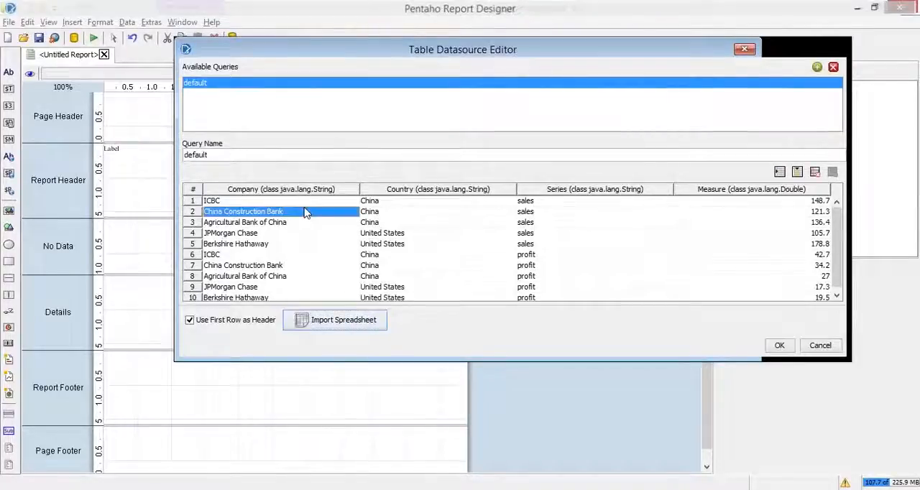
click(324, 201)
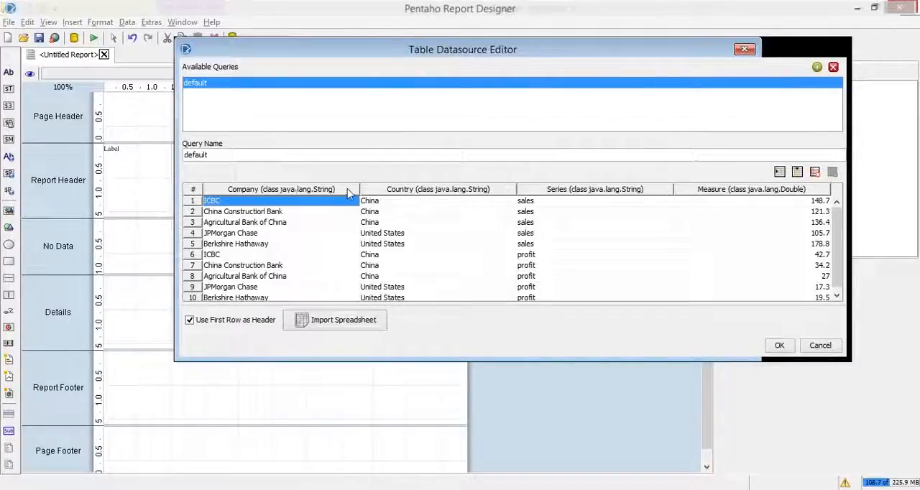
click(791, 204)
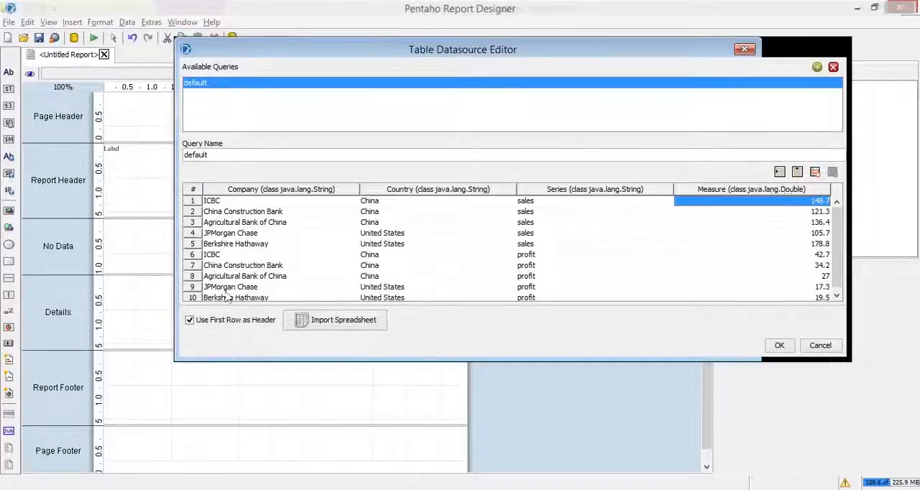
click(267, 212)
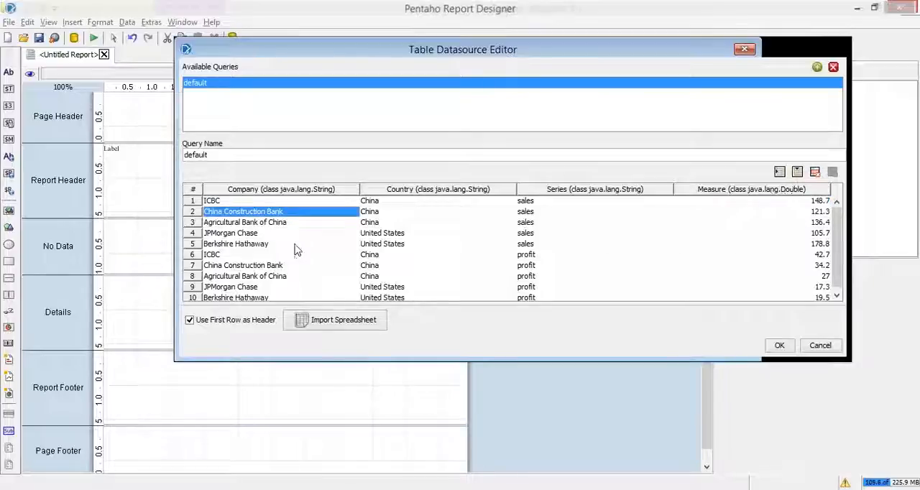
drag(841, 236, 842, 271)
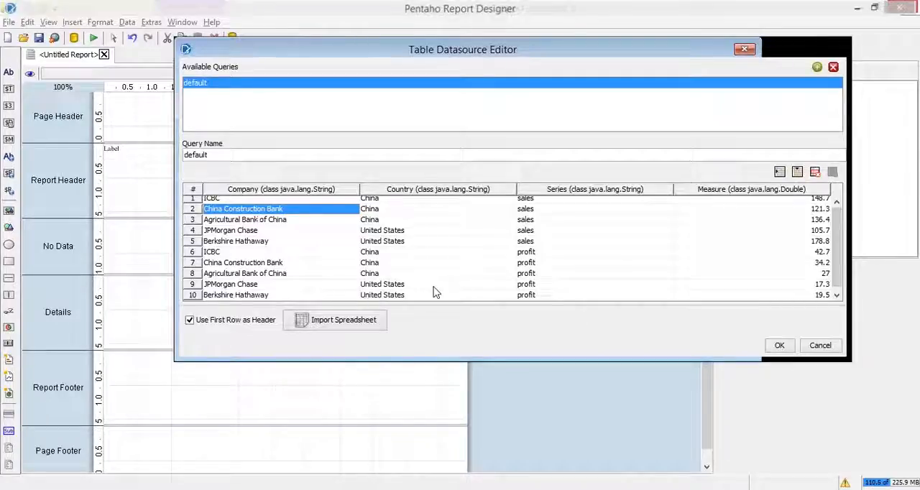
click(235, 296)
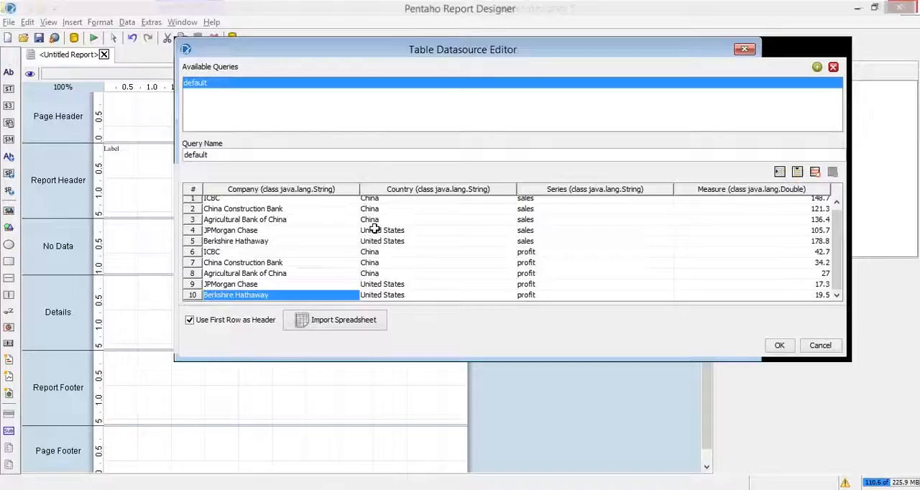
- Switch to the Excel workbook and examine the data in A2:D11, including the sales and profit entries under Series
key(alt+Tab)
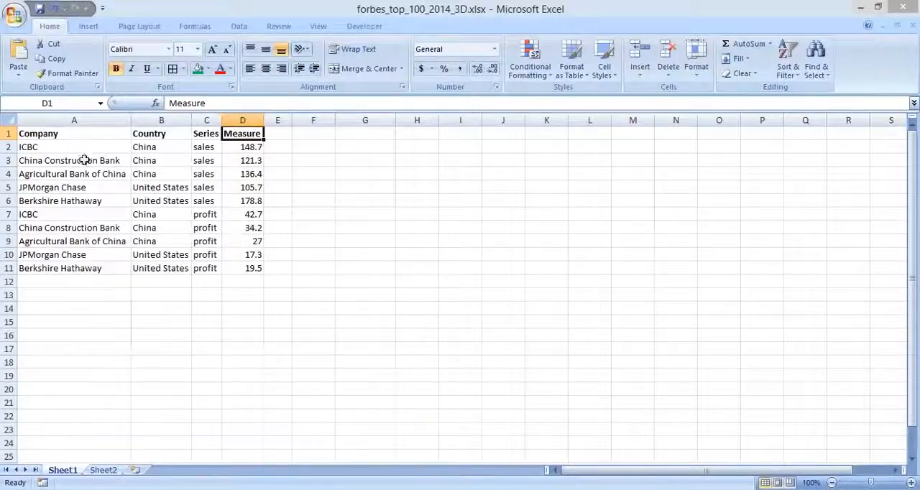
click(59, 147)
drag(79, 145, 258, 268)
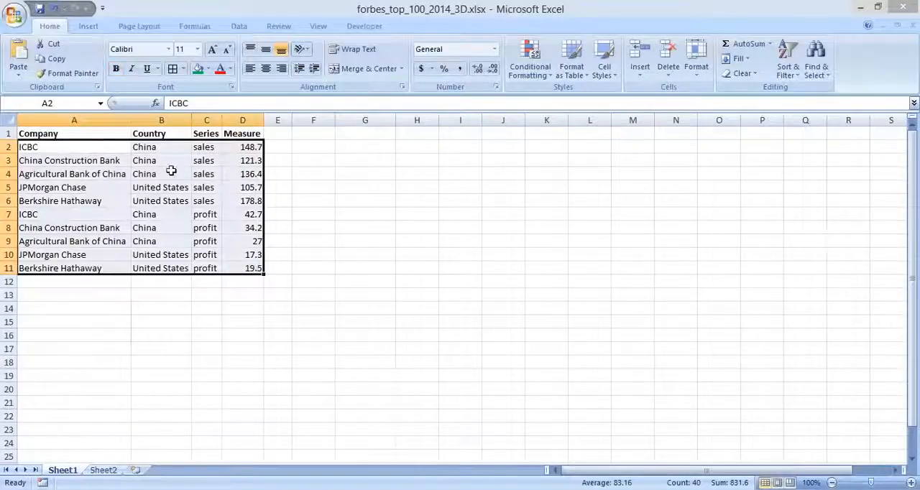
click(84, 148)
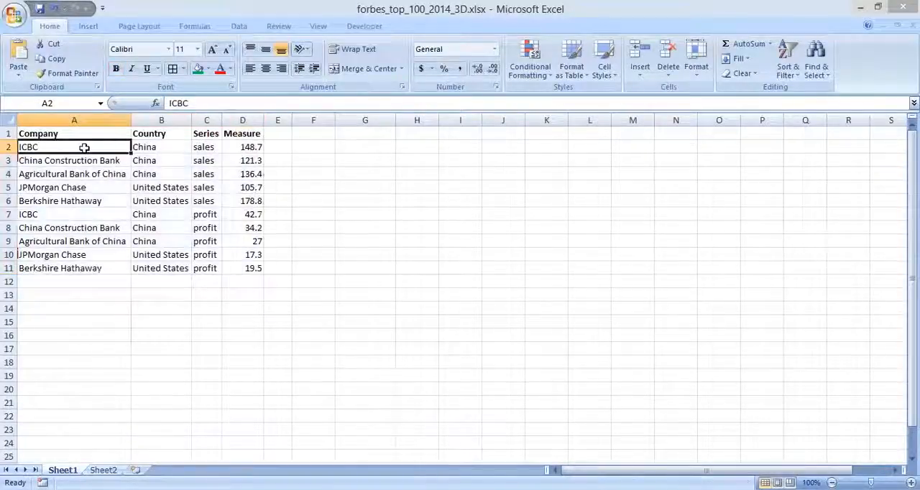
click(152, 149)
drag(122, 148, 253, 268)
drag(206, 147, 204, 193)
click(201, 214)
drag(204, 238, 206, 268)
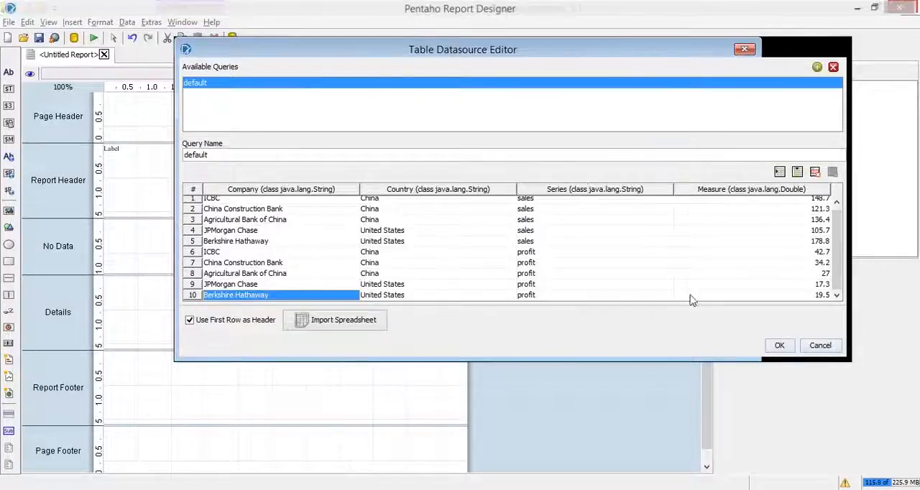
- Consult the What's Next slide, return to Pentaho Report Designer and accept the Table data source with its default query
key(alt+Tab)
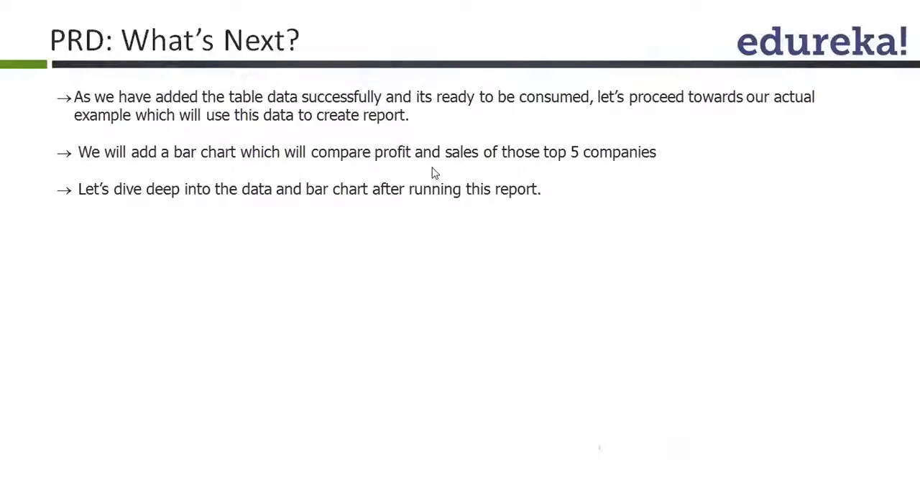
key(alt+Tab)
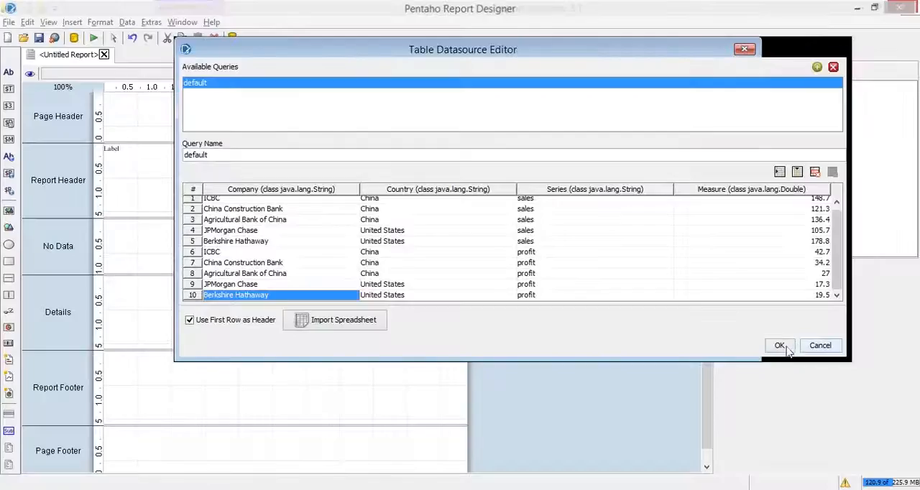
click(786, 350)
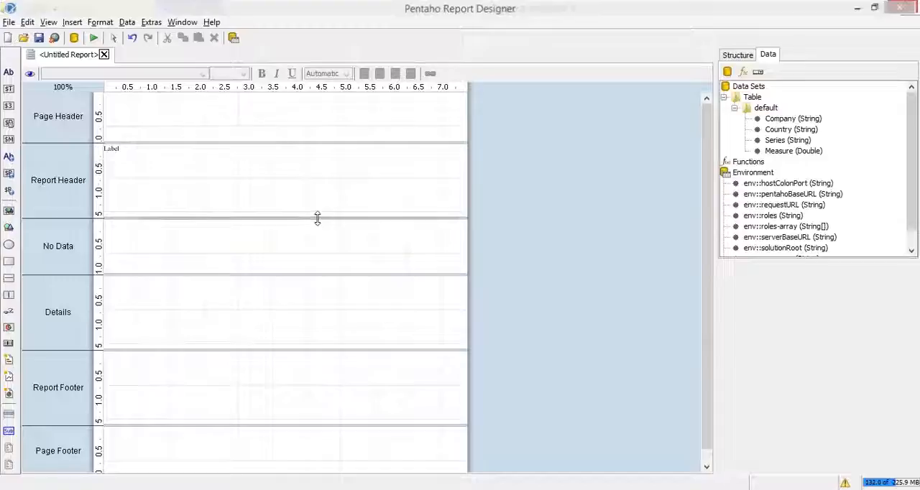
- Enlarge the Report Header band to about 4.5 on the vertical ruler and shrink all the other bands to narrow strips
drag(317, 218, 309, 343)
drag(301, 399, 313, 354)
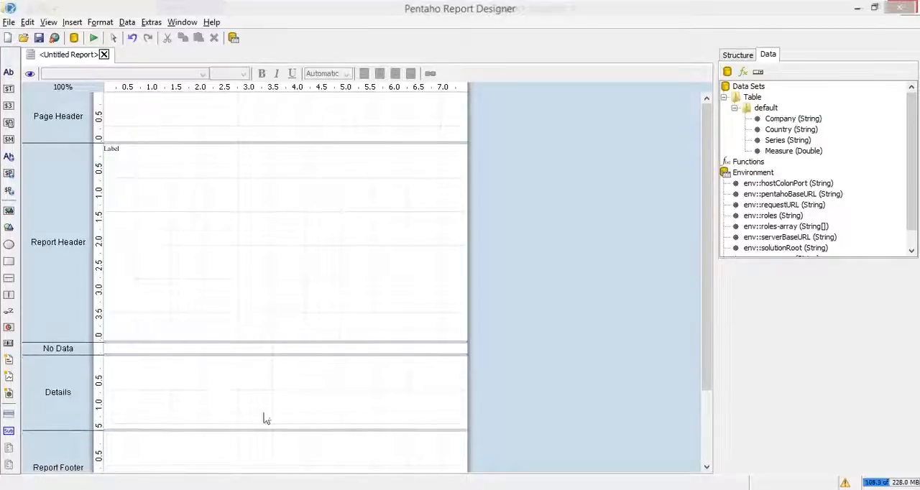
drag(249, 429, 258, 363)
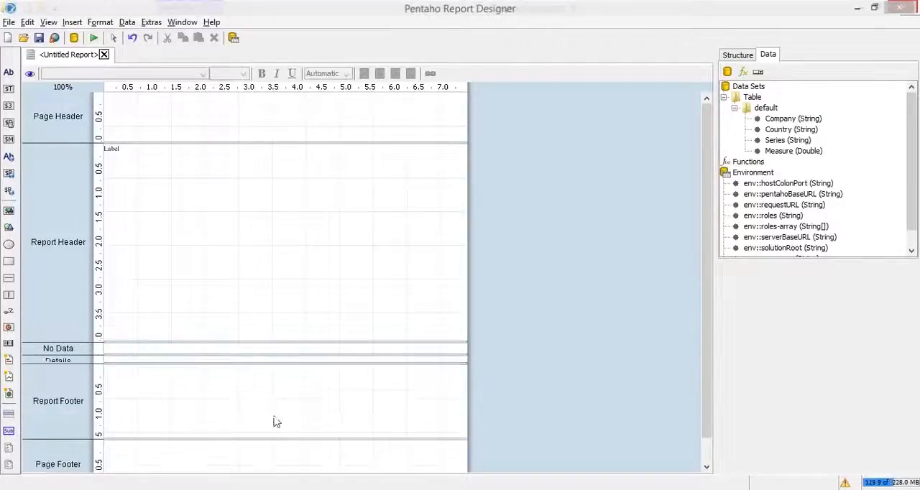
drag(279, 439, 290, 374)
drag(262, 426, 272, 385)
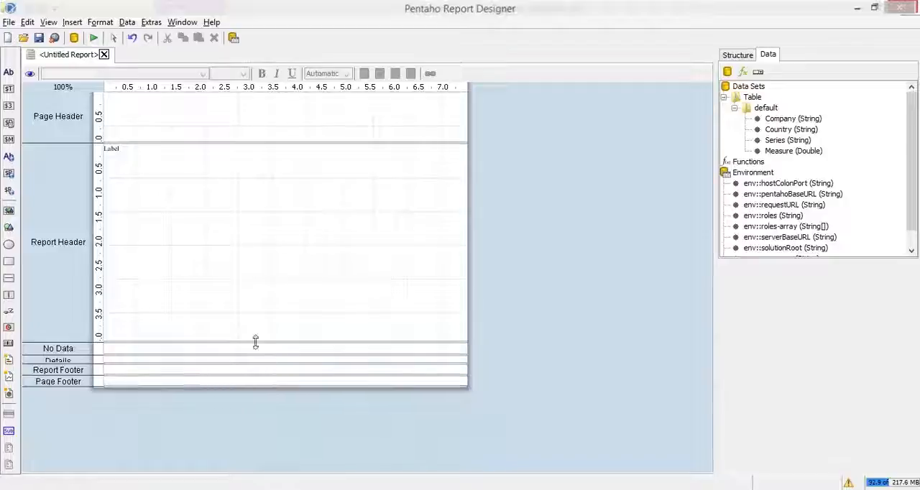
drag(257, 343, 254, 364)
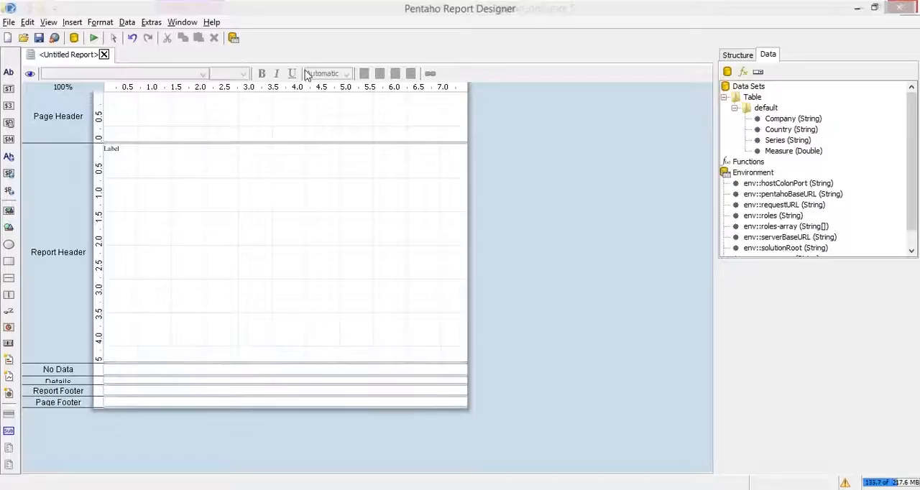
drag(286, 142, 294, 99)
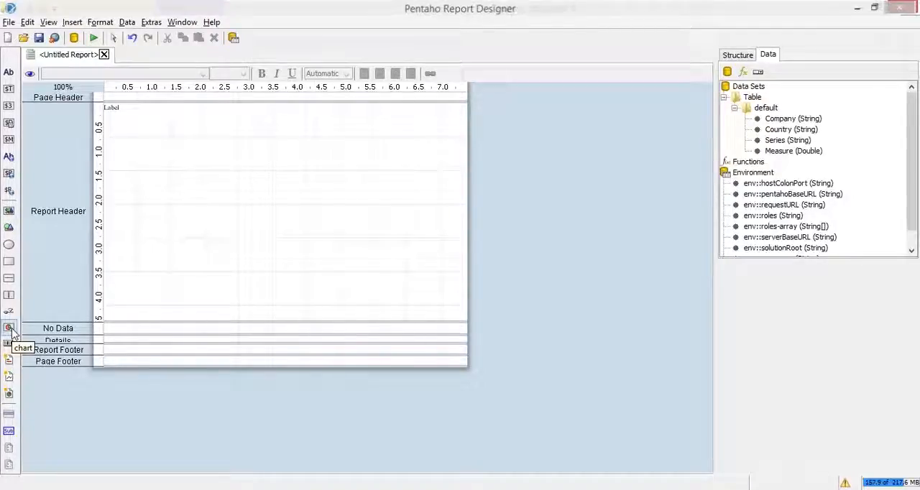
- Add a bar chart in the middle of the Report Header band and set its chart-title to Top 5 Global Companies
drag(10, 332, 190, 157)
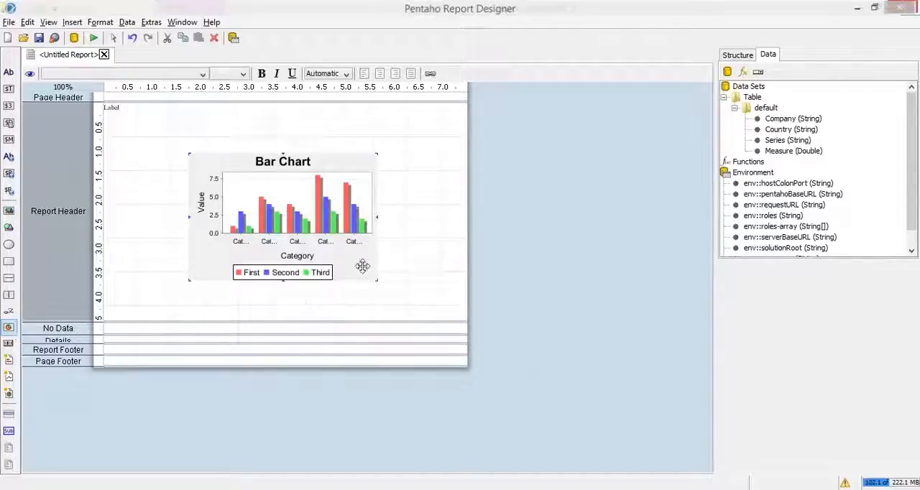
double_click(319, 209)
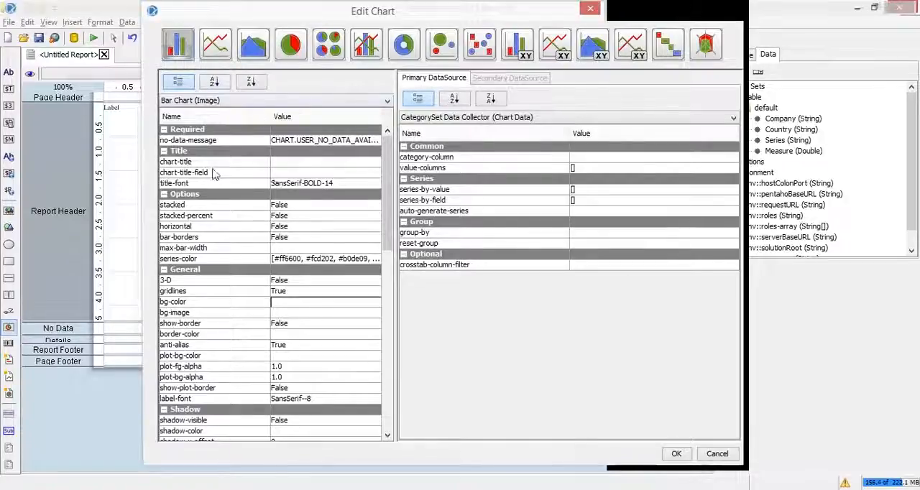
click(314, 163)
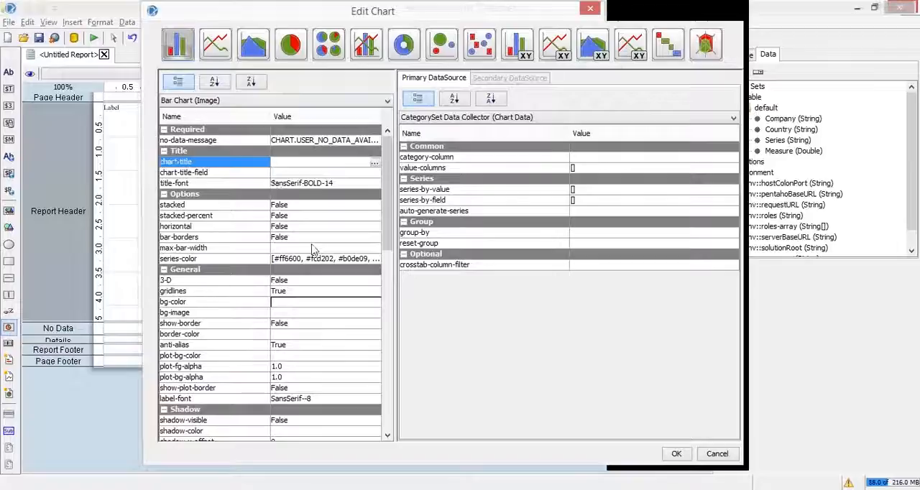
text(Top 5)
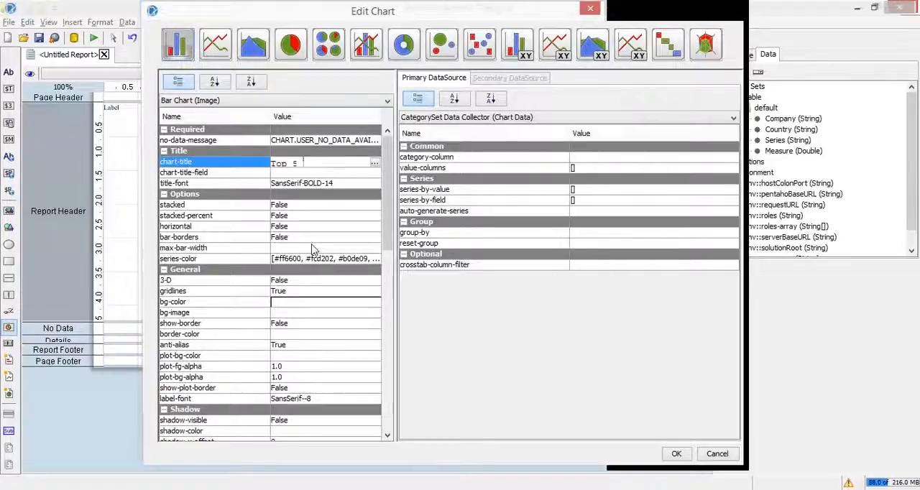
text( Global)
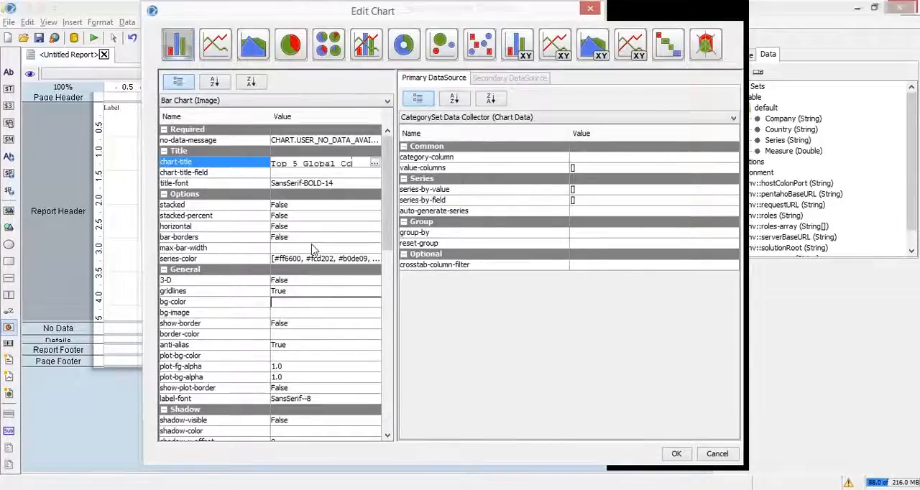
text( Compa)
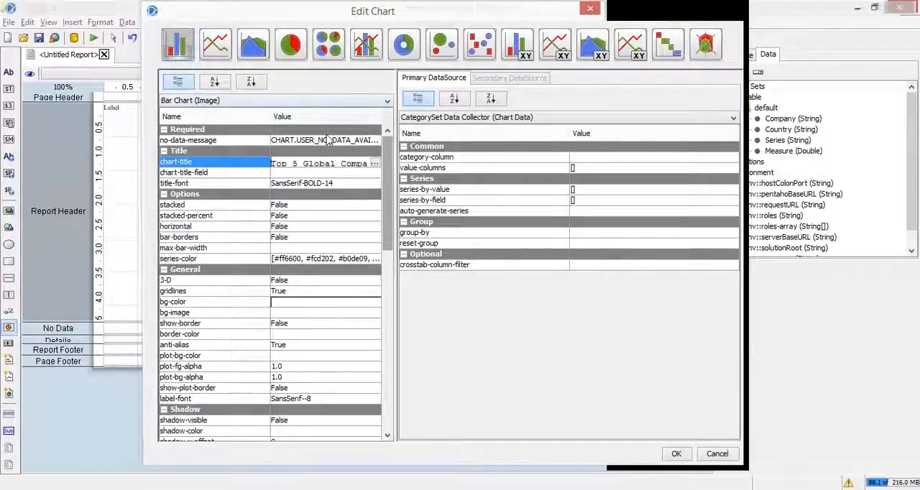
click(280, 174)
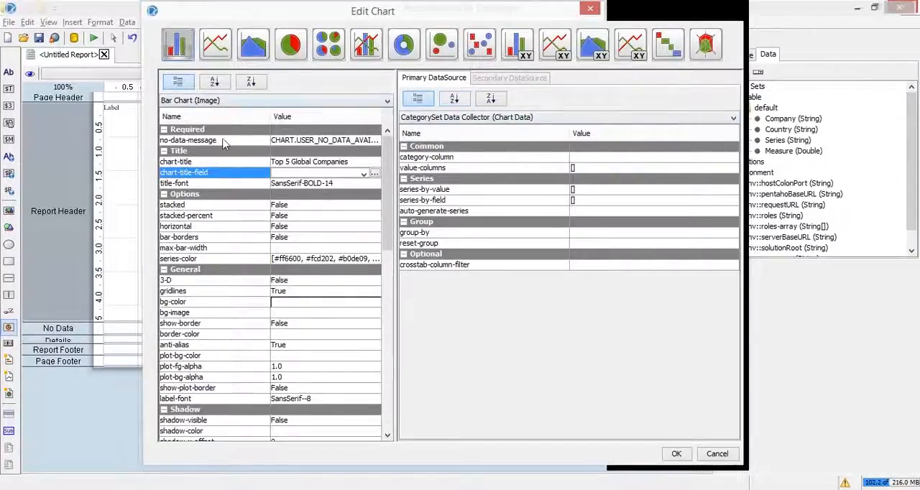
- Switch to the PowerPoint slide show Pentaho_M2_PPT_1st Draft.pptx
key(alt+Tab)
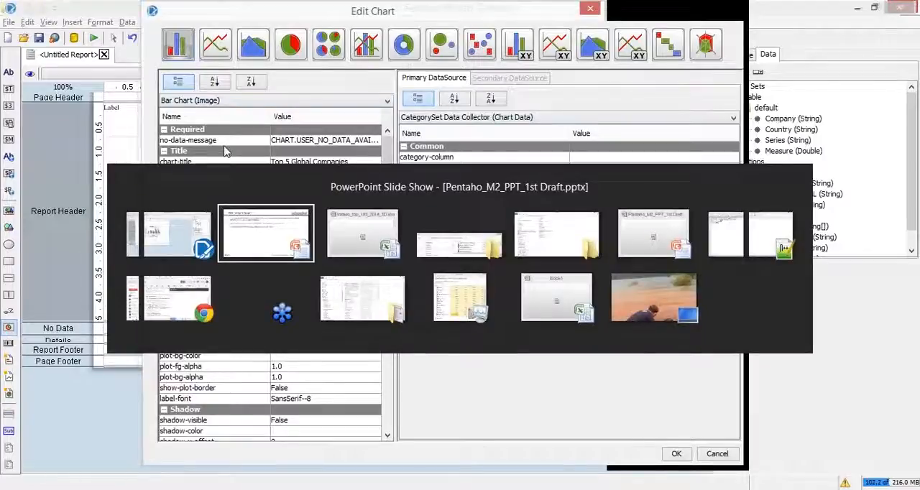